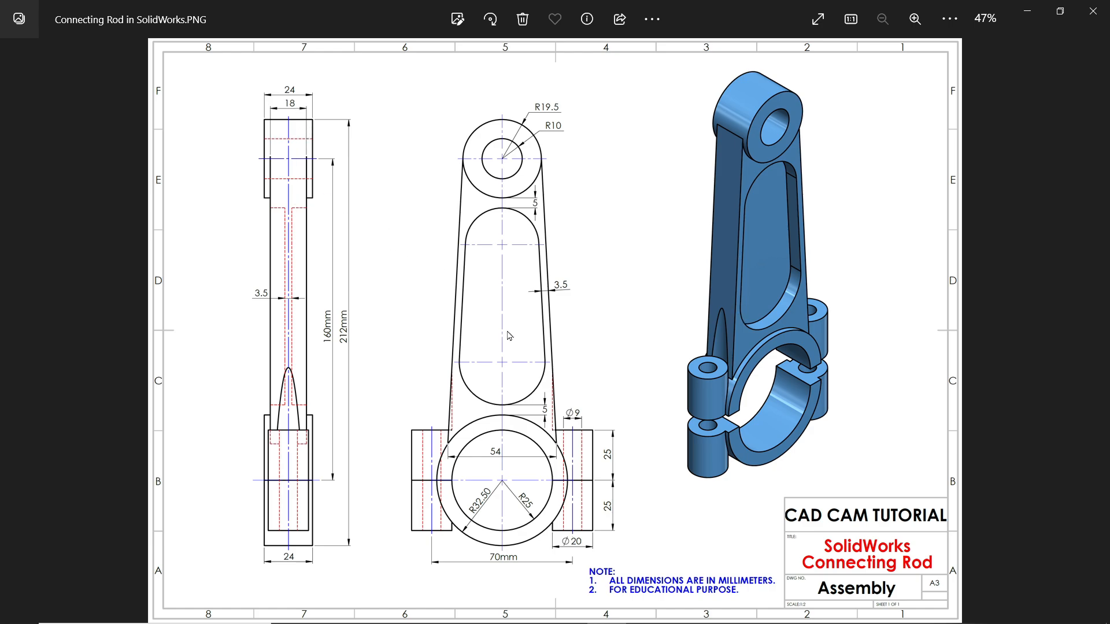
Switch from the drawing image to SOLIDWORKS and start a sketch on the Right Plane.
click(1030, 14)
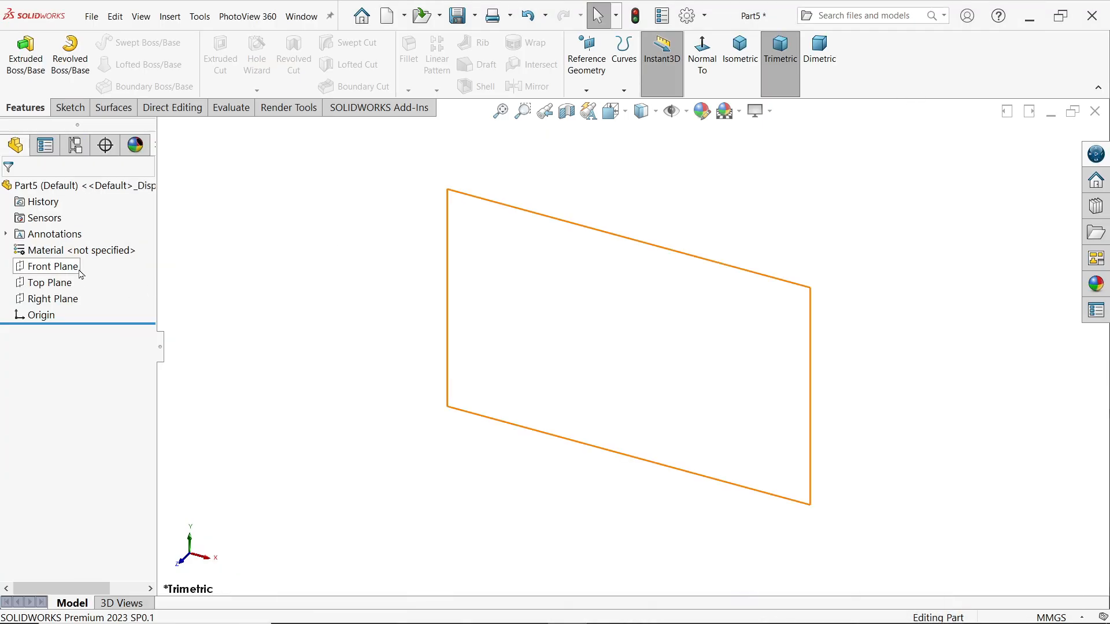
click(62, 301)
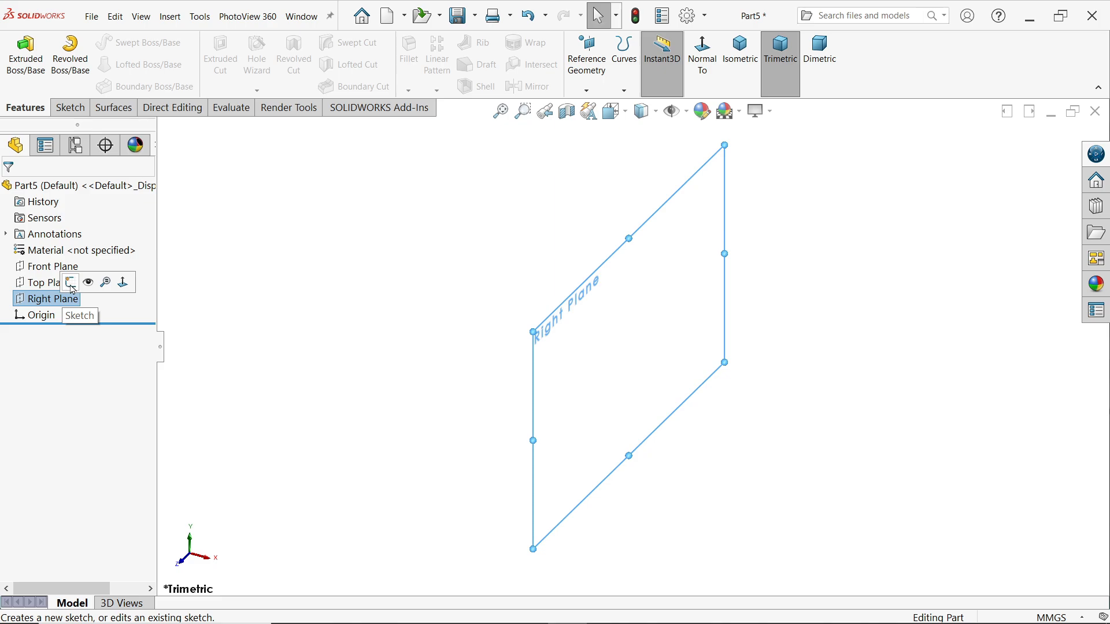
click(71, 283)
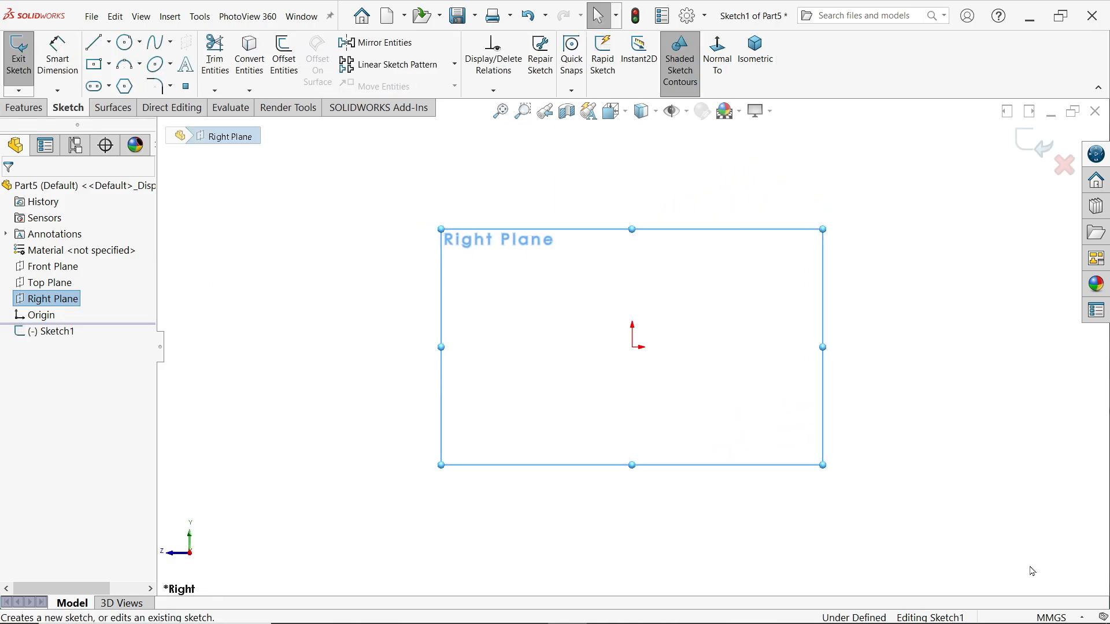
Set the document units to MMGS (millimeter, gram, second) and clear the plane selection.
click(1032, 617)
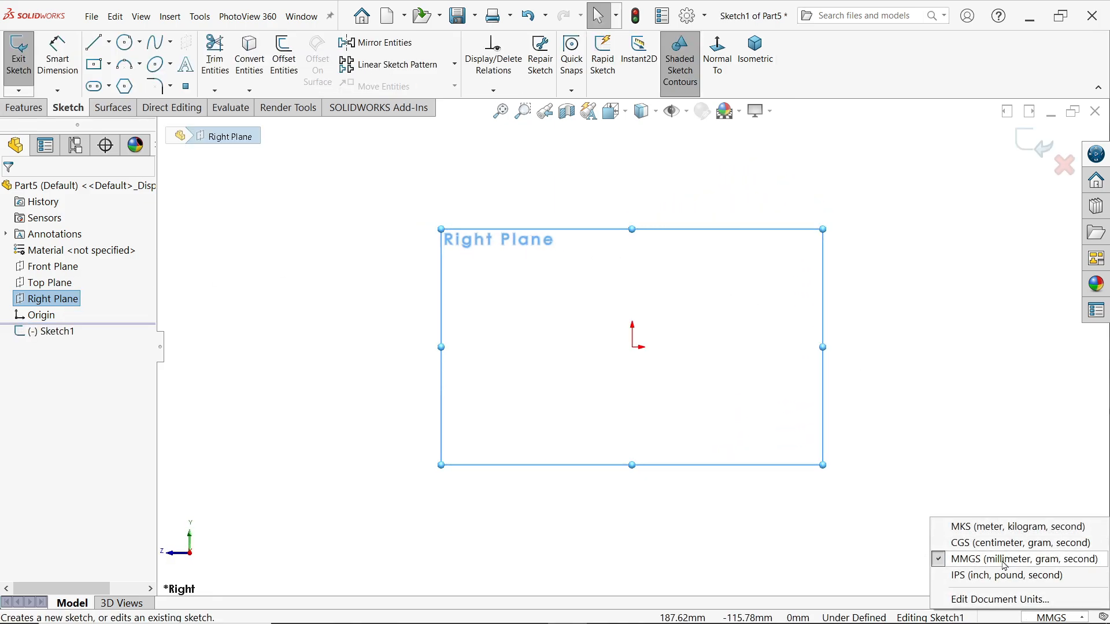
click(1001, 559)
click(931, 422)
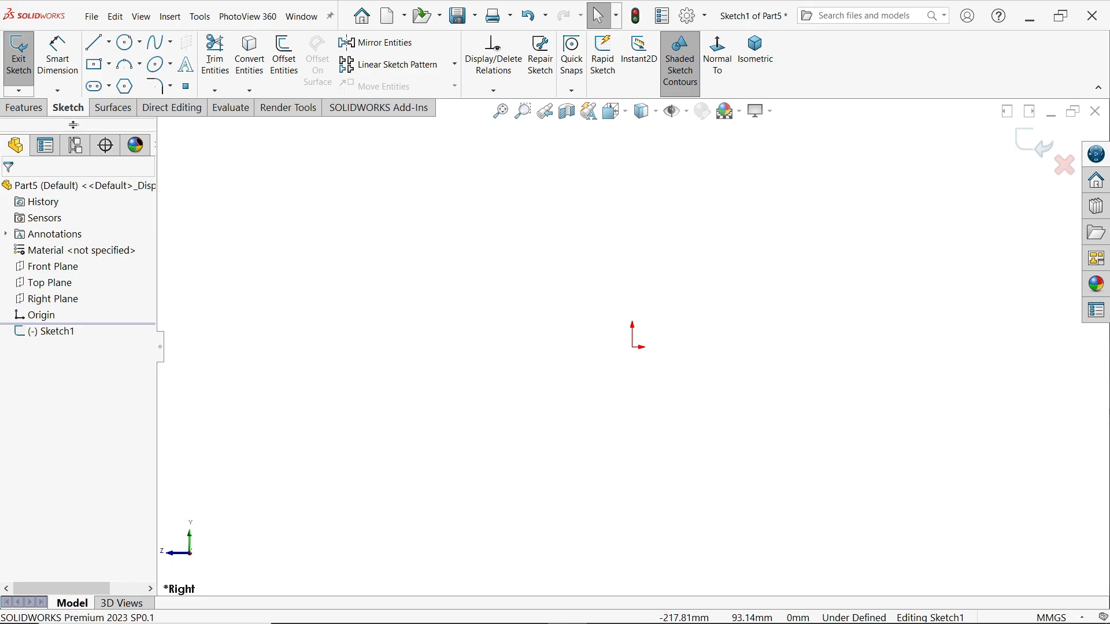
Sketch two concentric circles centred on the origin, with radii of about 47 mm and 30 mm.
click(123, 47)
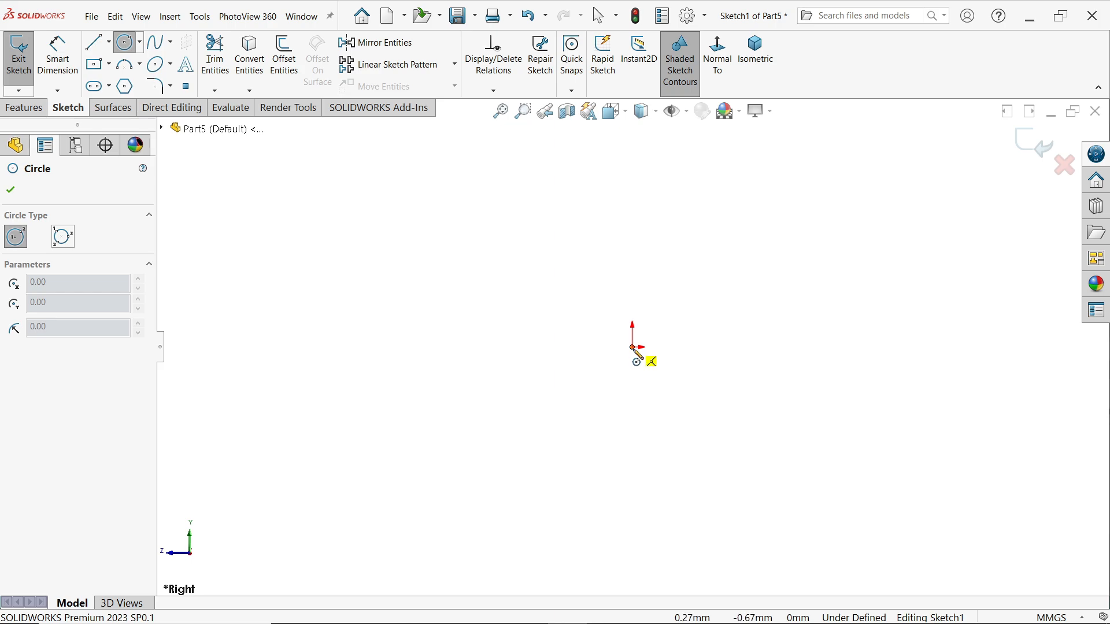
drag(636, 351, 640, 253)
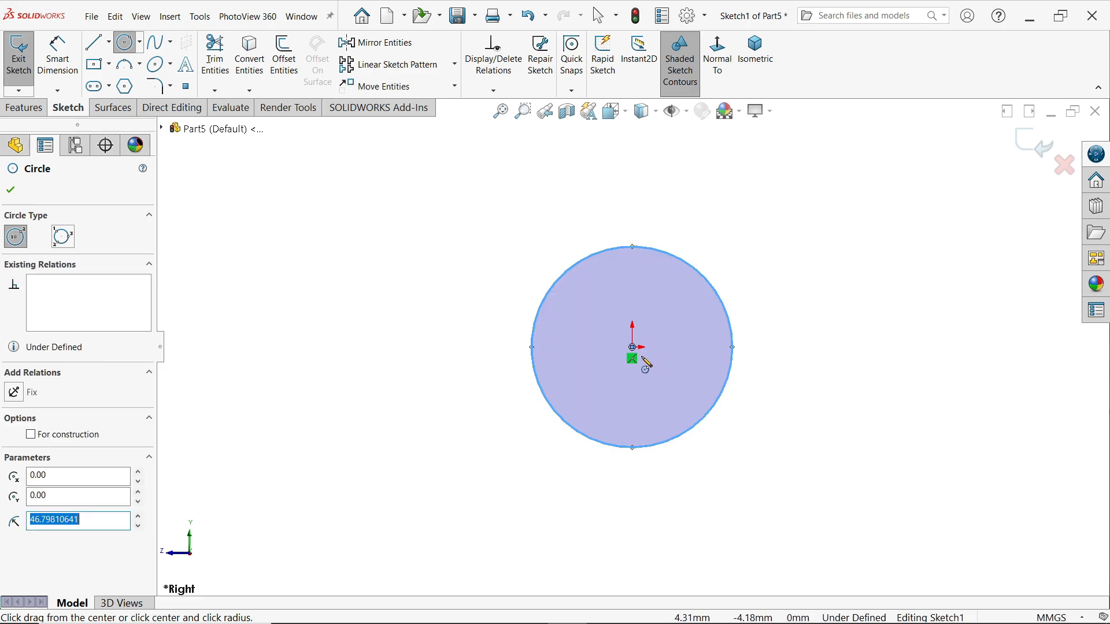
drag(634, 350, 634, 284)
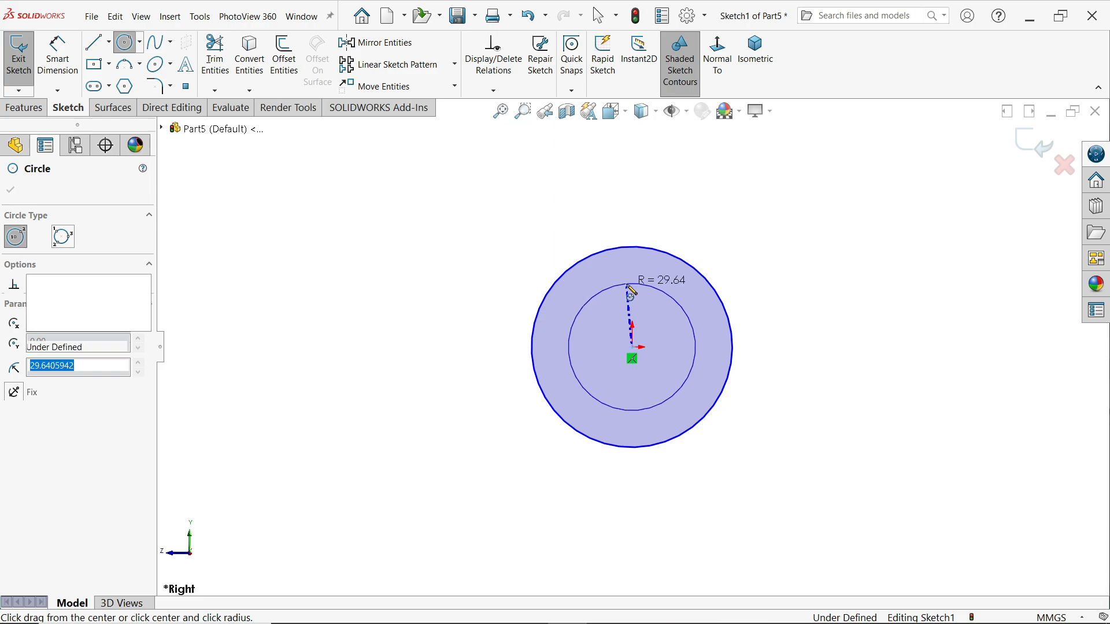
Sketch two concentric circles centred about 291 mm directly below the origin, the inner one with a radius of about 38 mm.
scroll(634, 347, up, 5)
scroll(634, 483, down, 3)
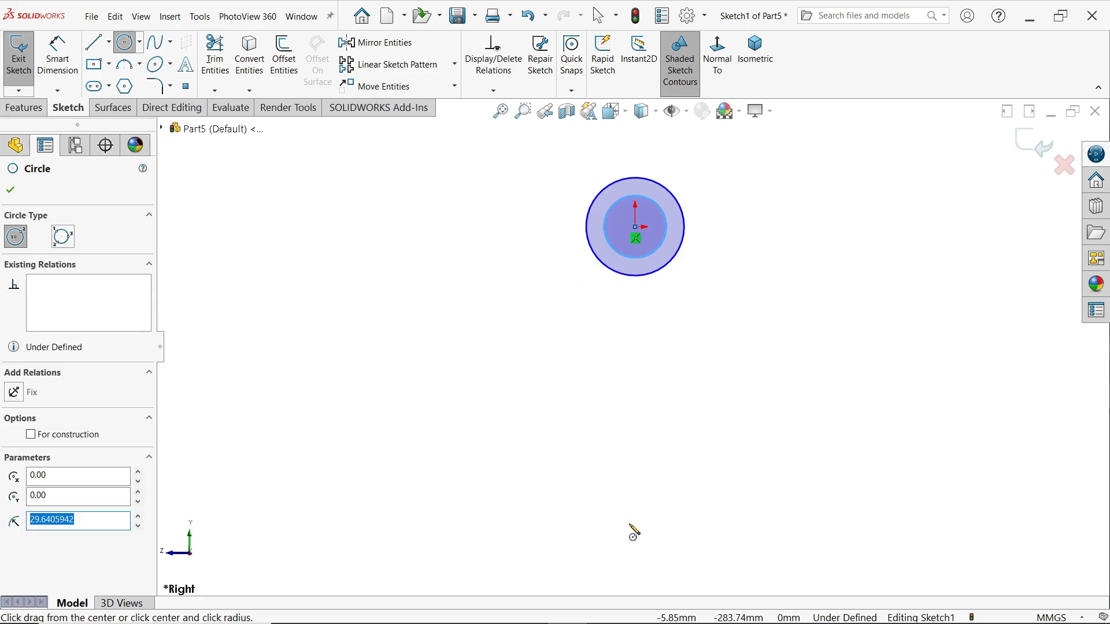
drag(635, 532, 683, 483)
drag(636, 531, 659, 506)
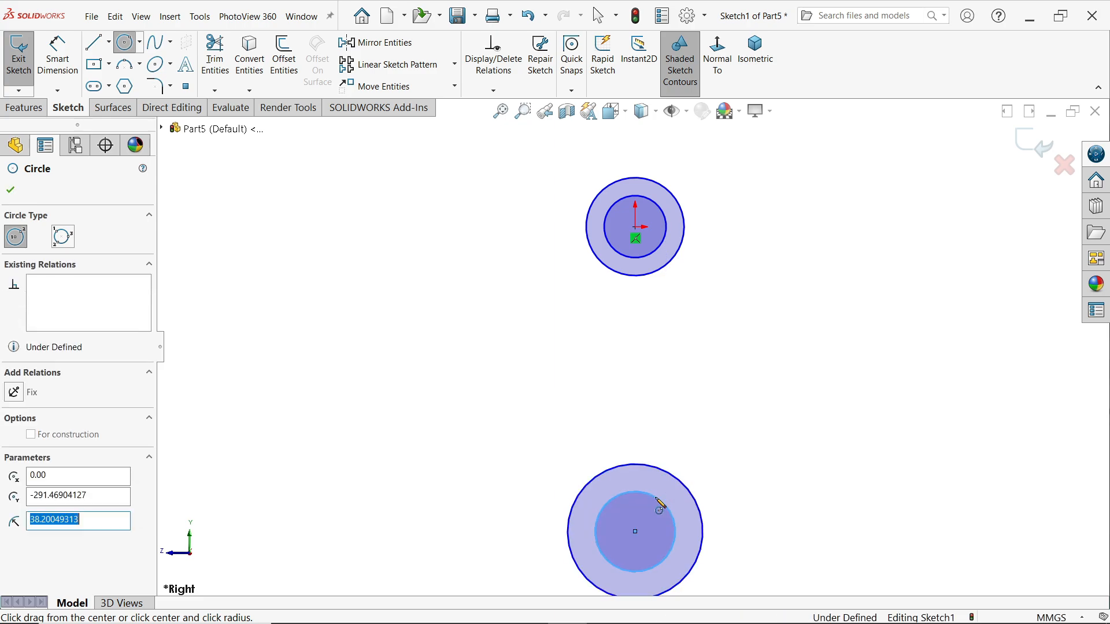
right_click(744, 354)
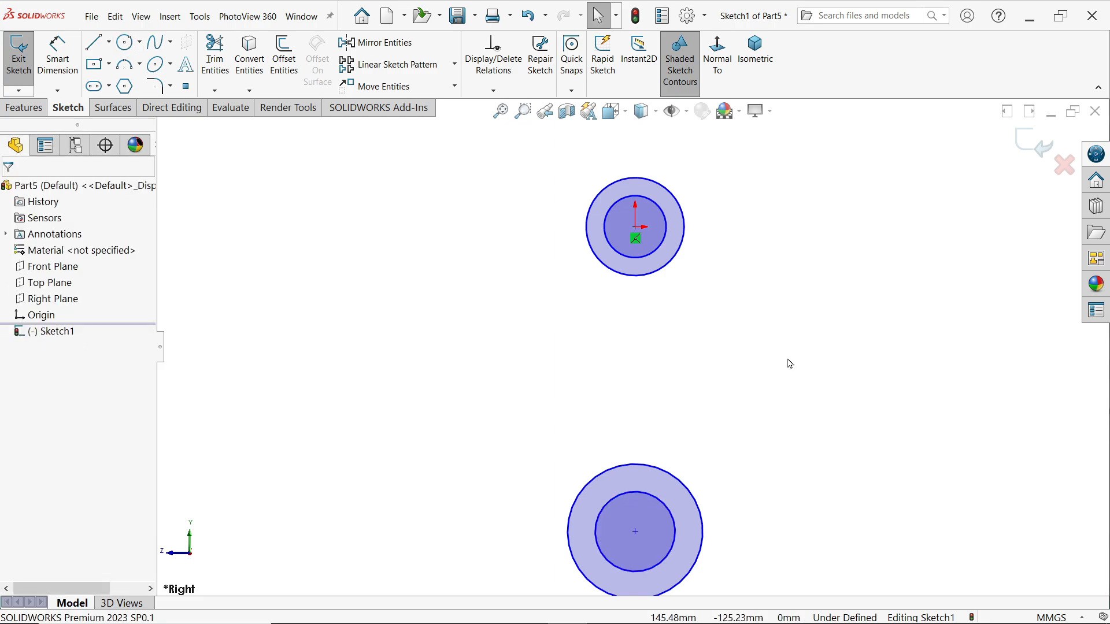
click(789, 359)
Draw a vertical centerline from the origin to the centre of the lower circles.
click(108, 42)
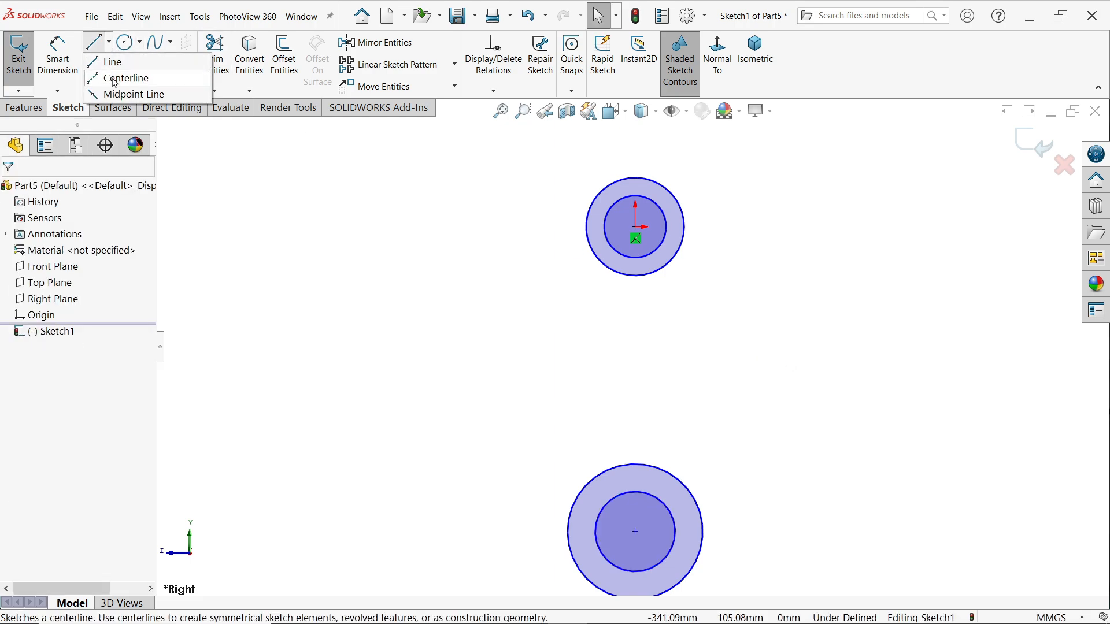
click(635, 227)
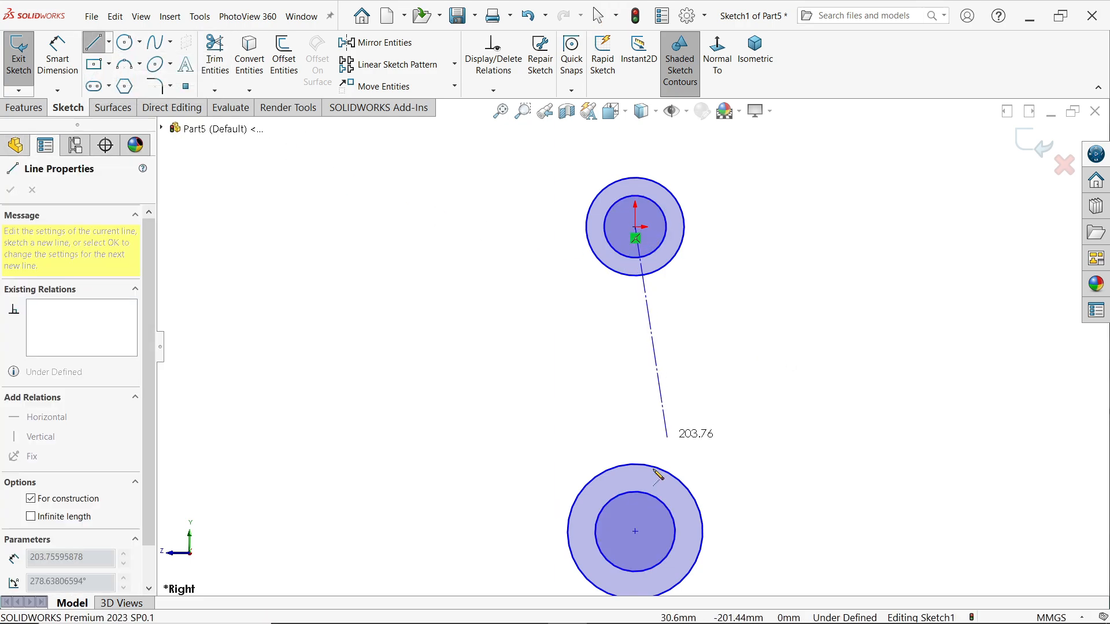
click(635, 532)
right_click(755, 372)
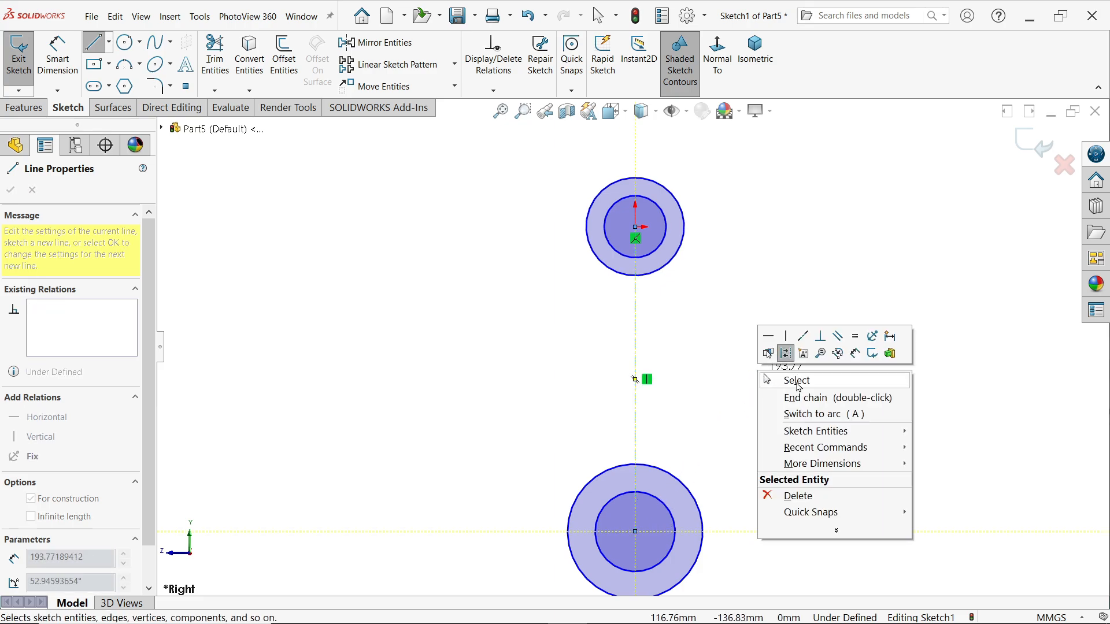
click(794, 377)
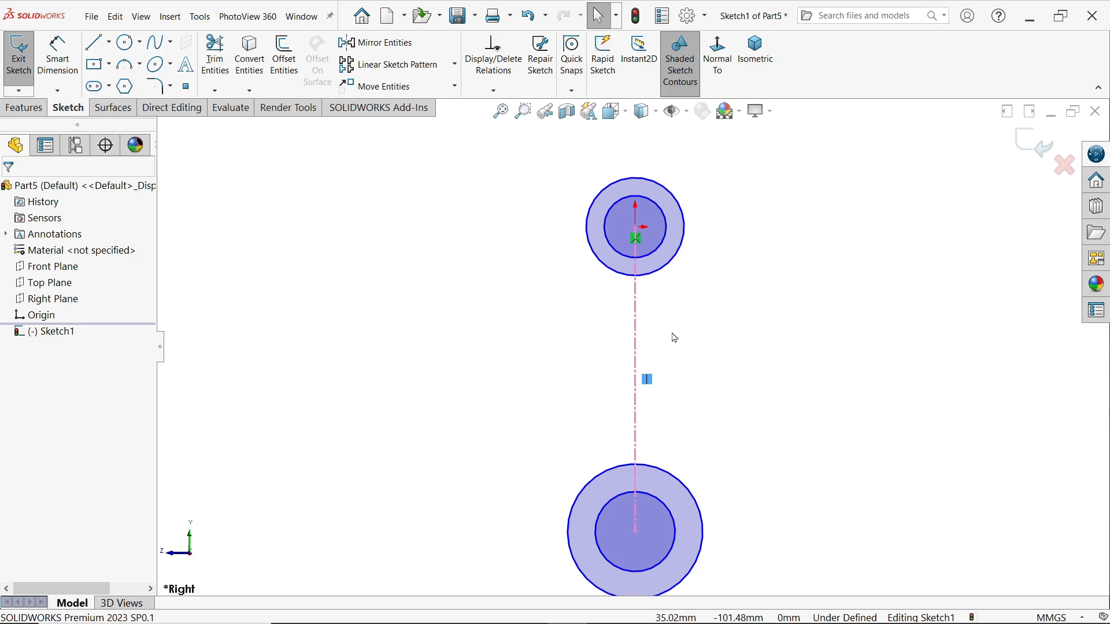
Draw a slanted line about 240 mm long from the upper outer circle's left quadrant down to just outside the lower outer circle.
click(101, 46)
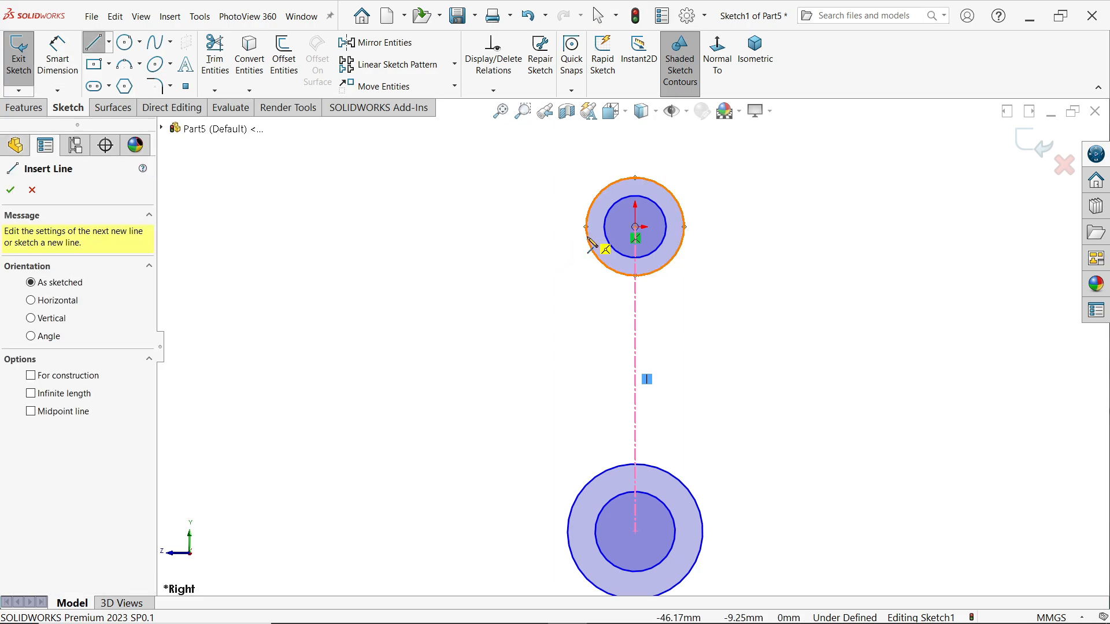
click(587, 228)
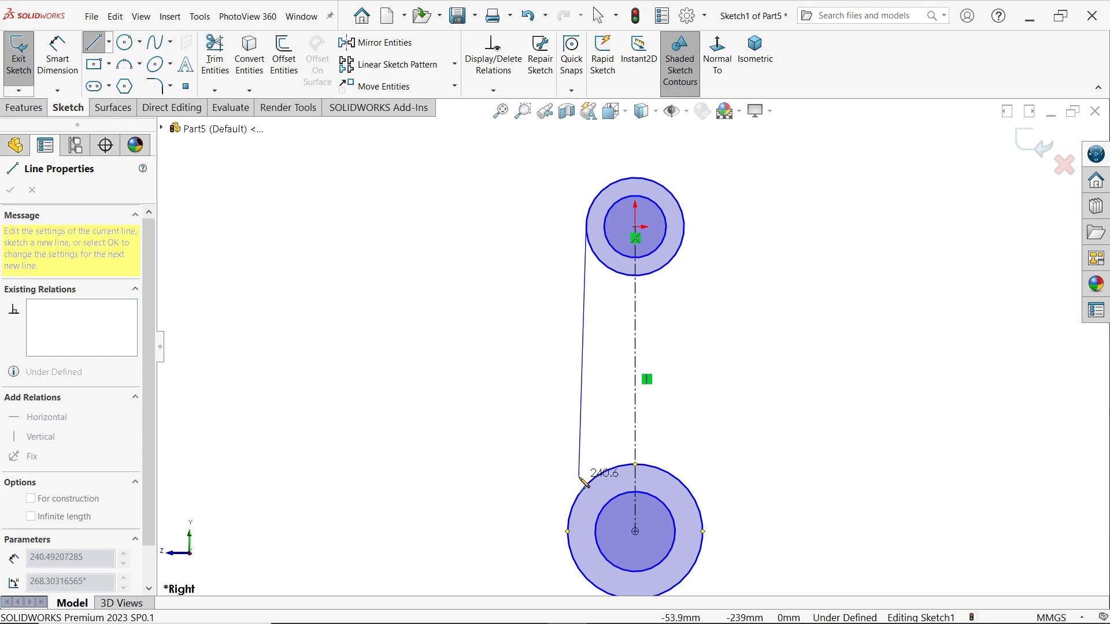
click(579, 475)
right_click(444, 301)
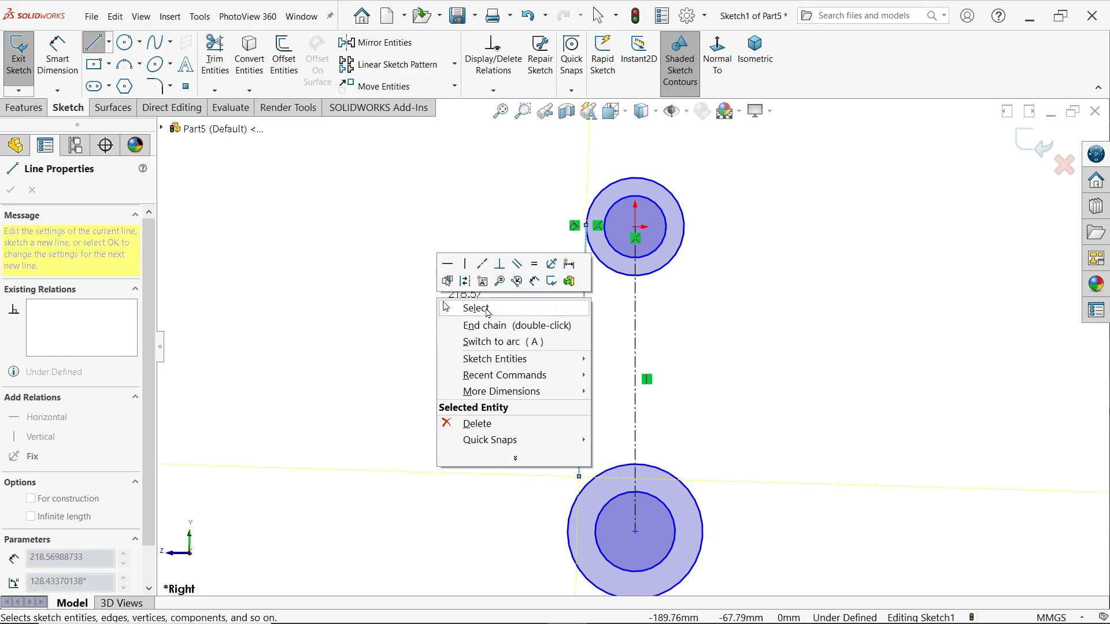
click(487, 313)
Make the slanted line's lower endpoint coincident with the lower outer circle.
scroll(596, 481, down, 4)
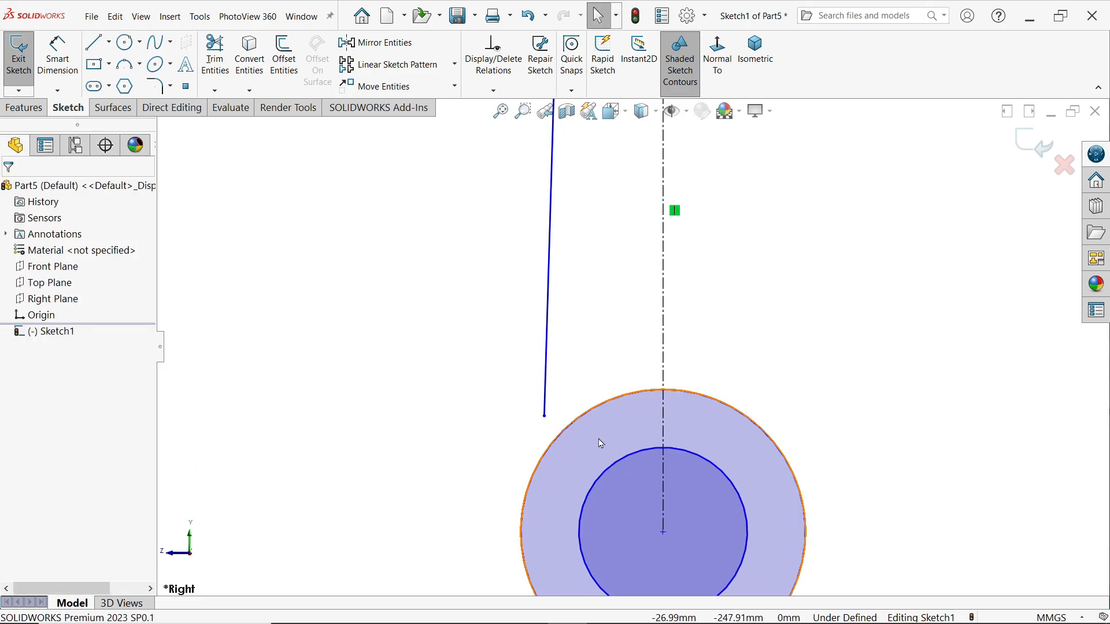
click(545, 417)
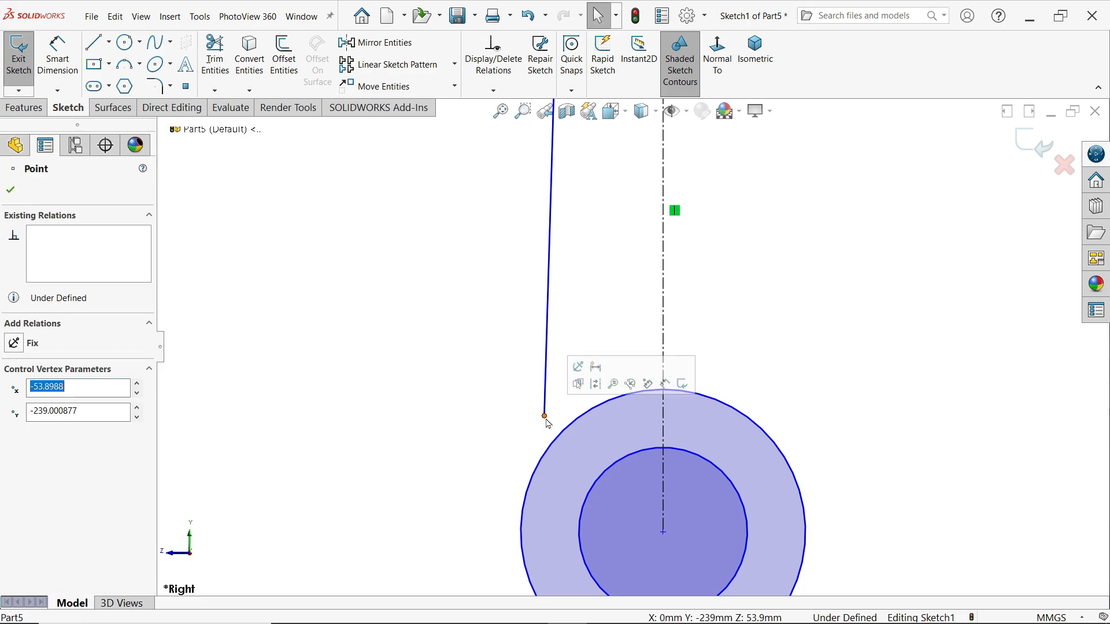
ctrl+click(562, 446)
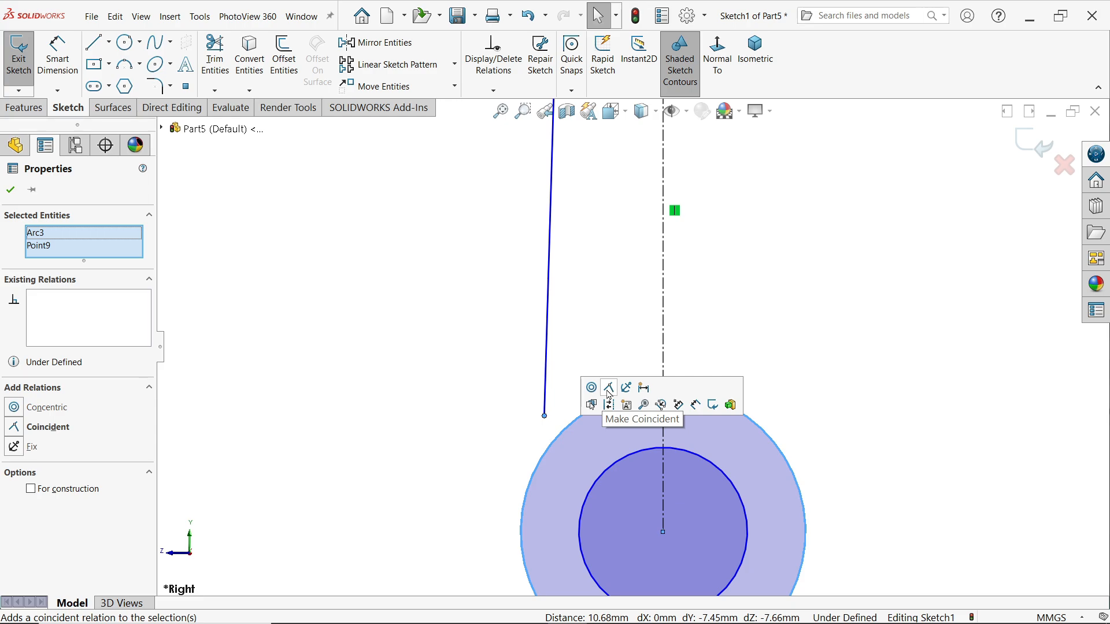
click(609, 395)
click(739, 286)
Mirror the slanted side line about the vertical centerline.
key(f)
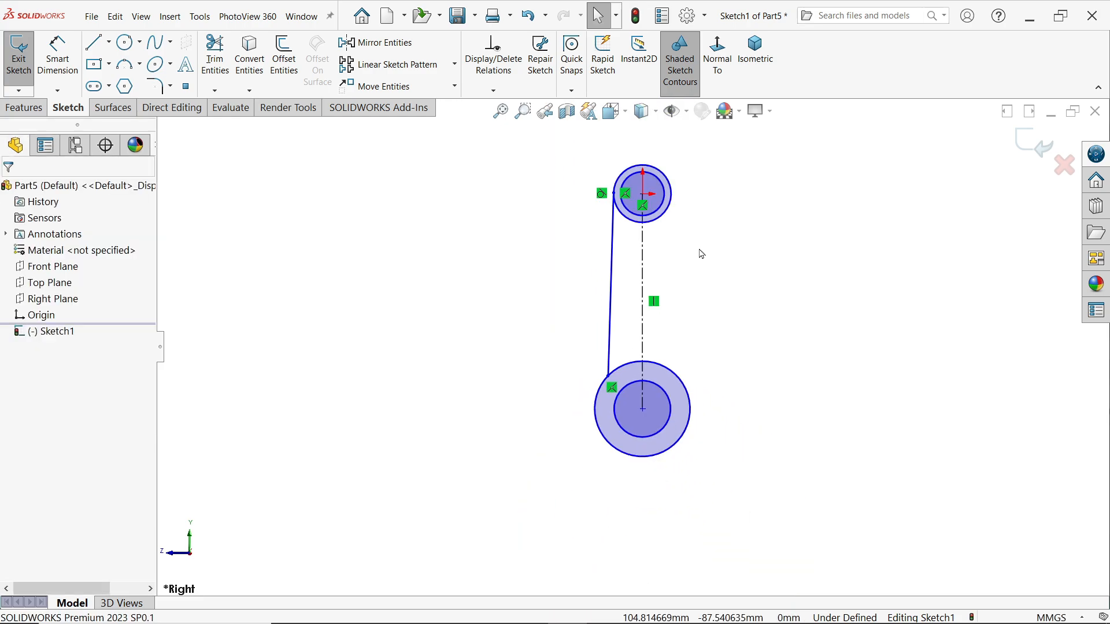
scroll(630, 191, down, 3)
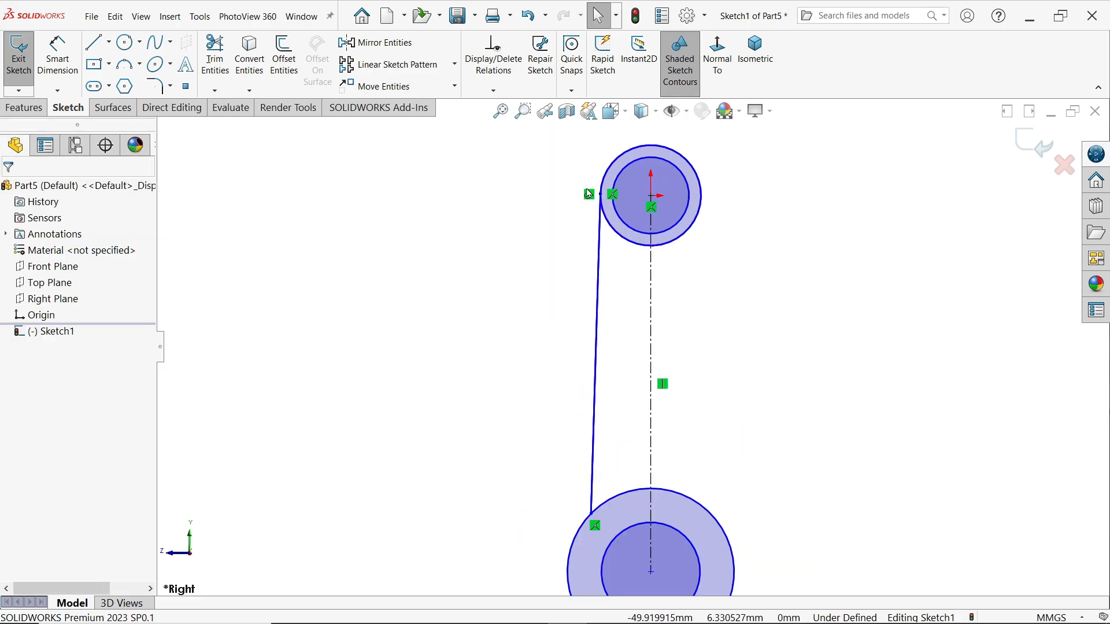
drag(701, 299, 532, 349)
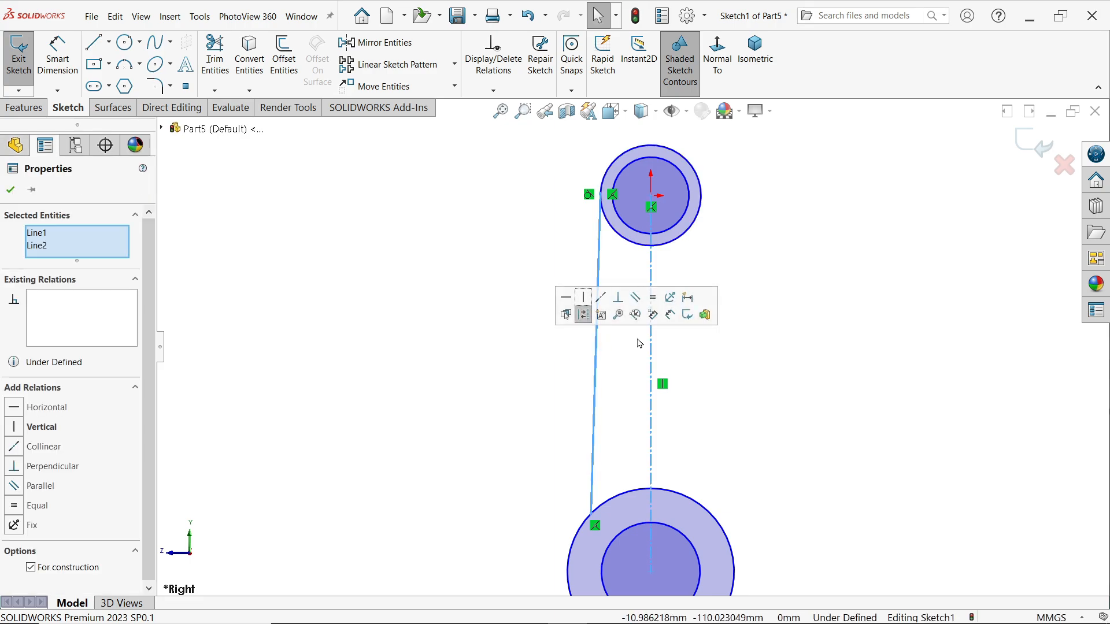
click(397, 50)
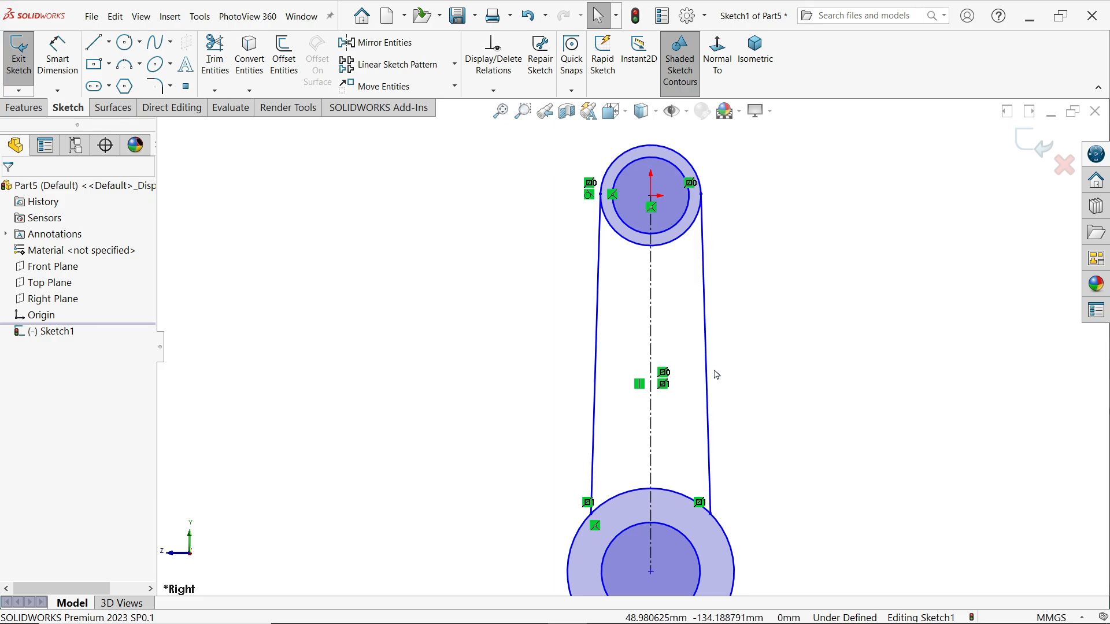
Dimension the upper outer circle's diameter as 19.5*2, giving 39 mm.
click(69, 72)
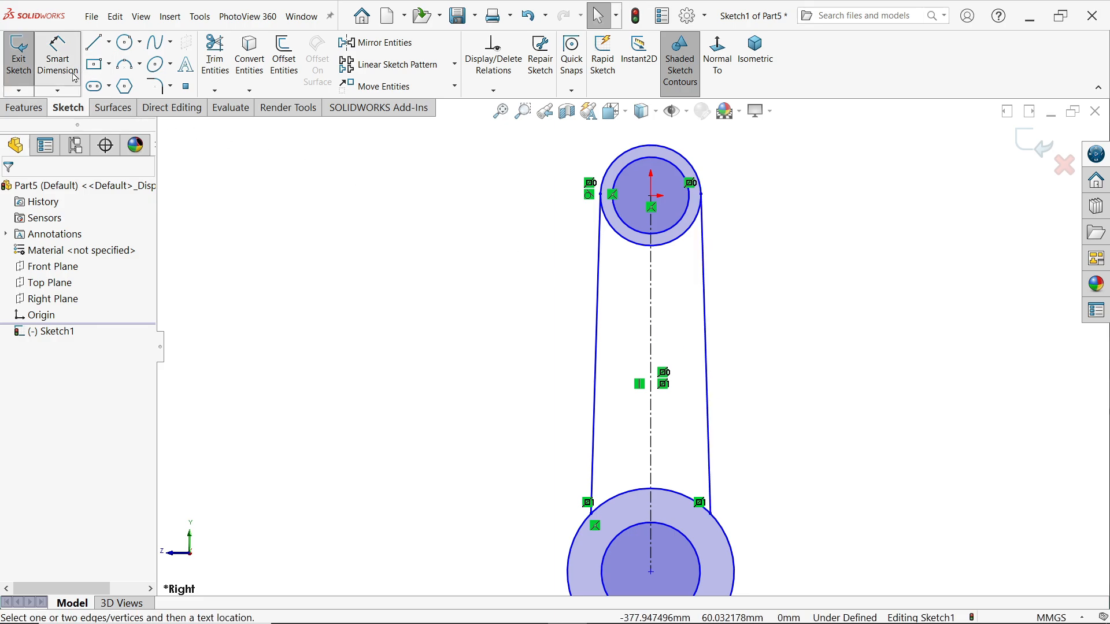
scroll(686, 259, up, 1)
scroll(697, 149, down, 3)
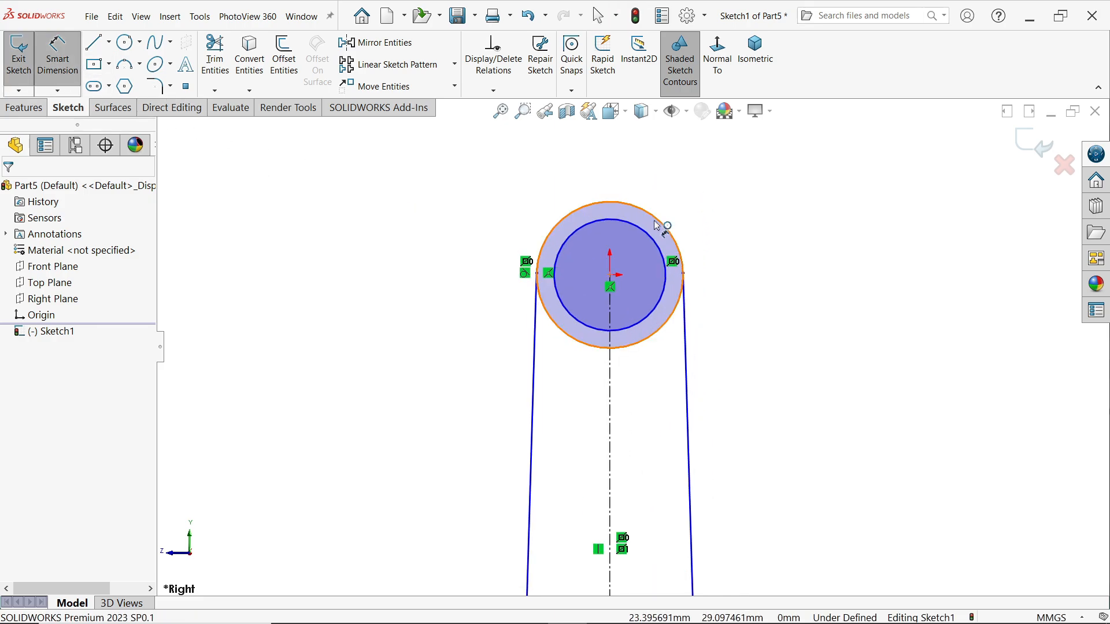
click(662, 224)
click(688, 167)
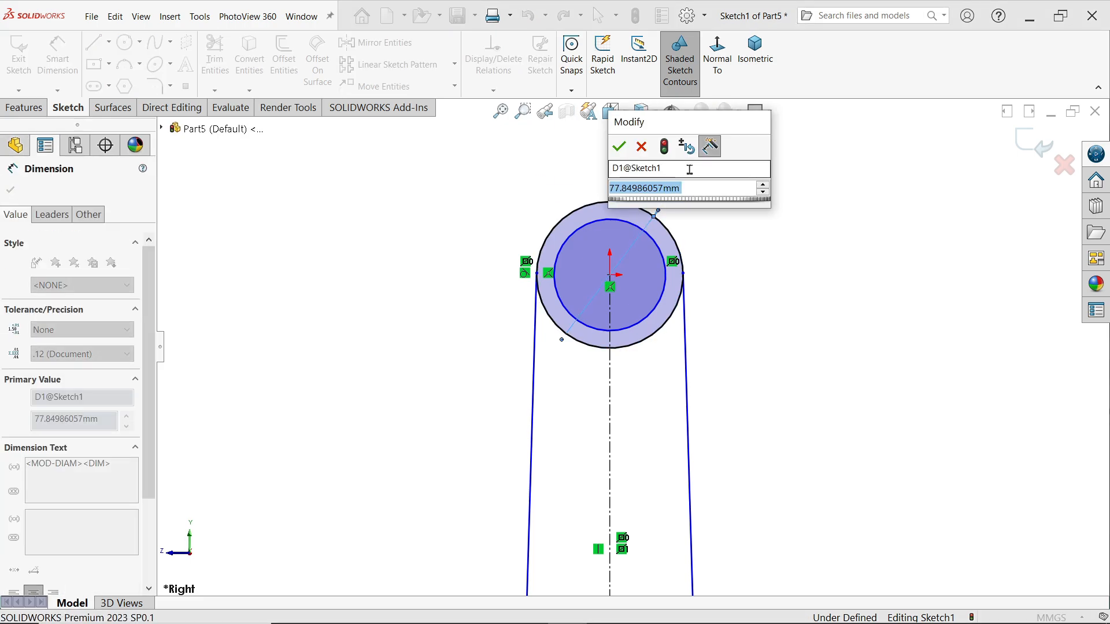
text(19.5)
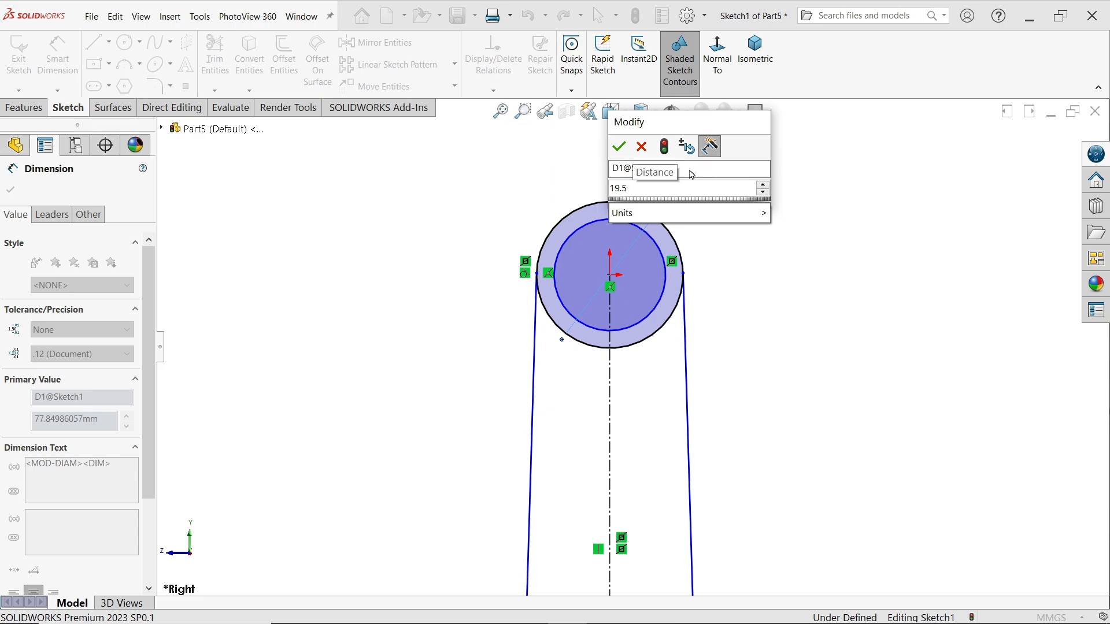
text(*2)
key(Return)
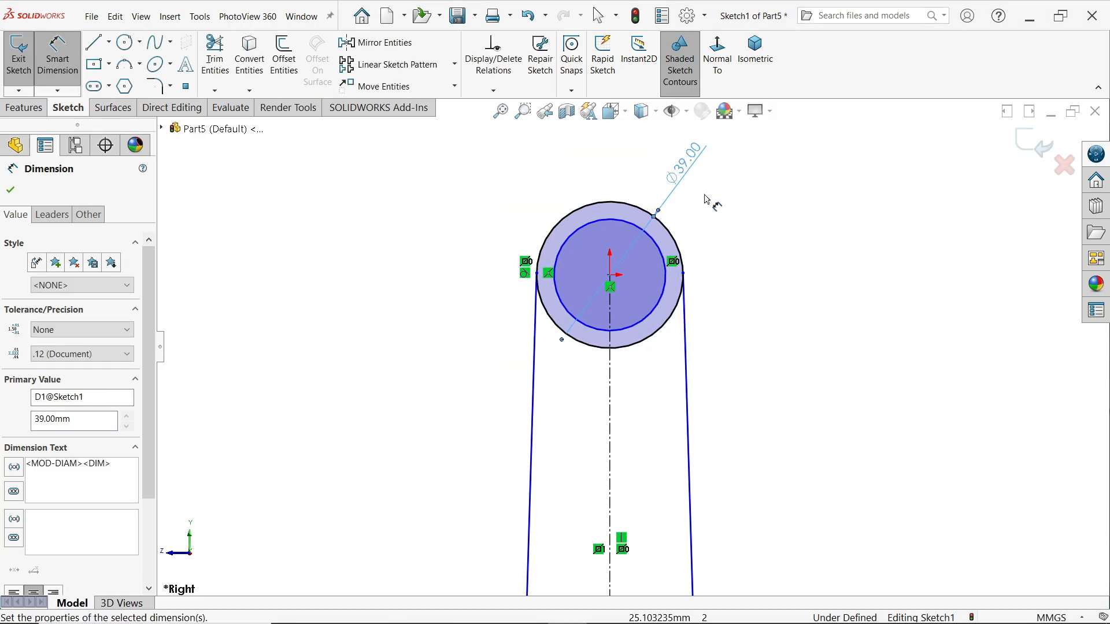
Dimension the upper inner circle's diameter as 20 mm.
click(659, 243)
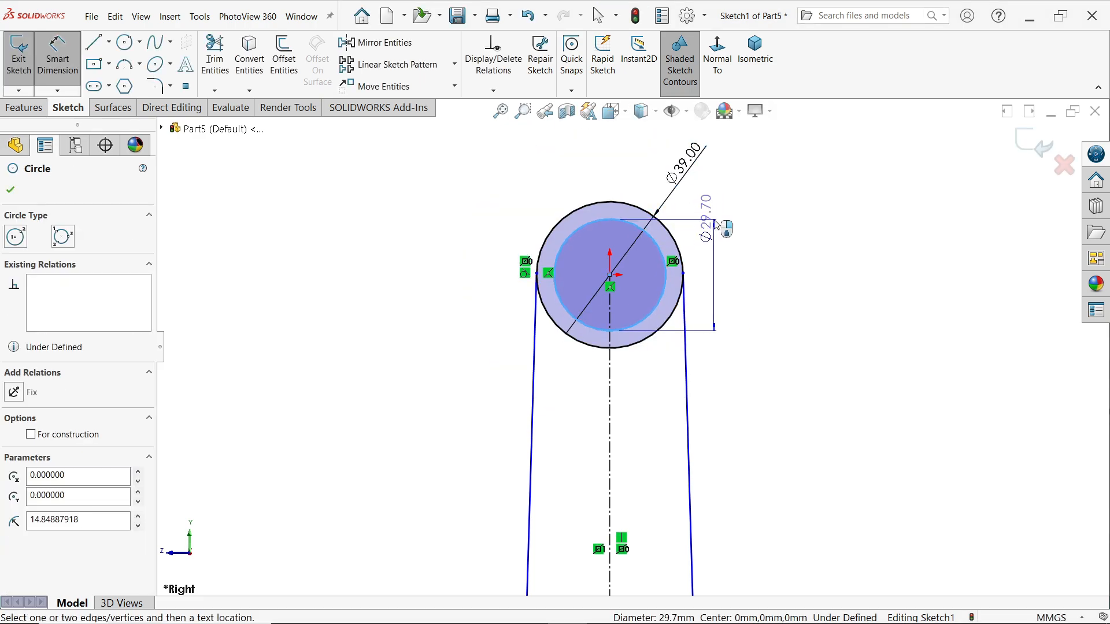
click(718, 248)
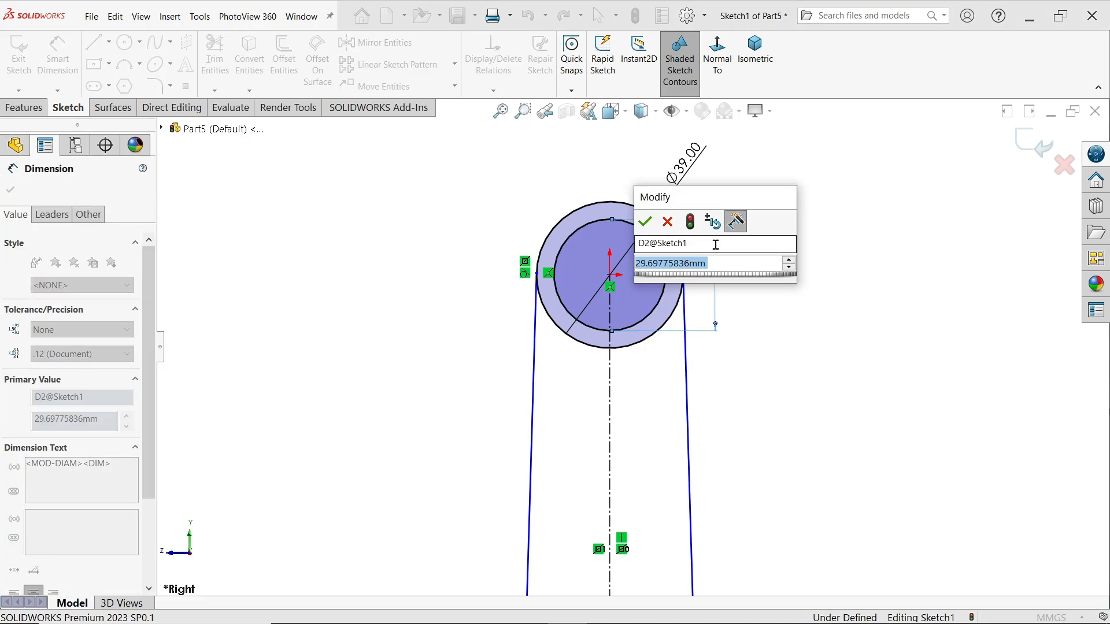
text(20)
key(Return)
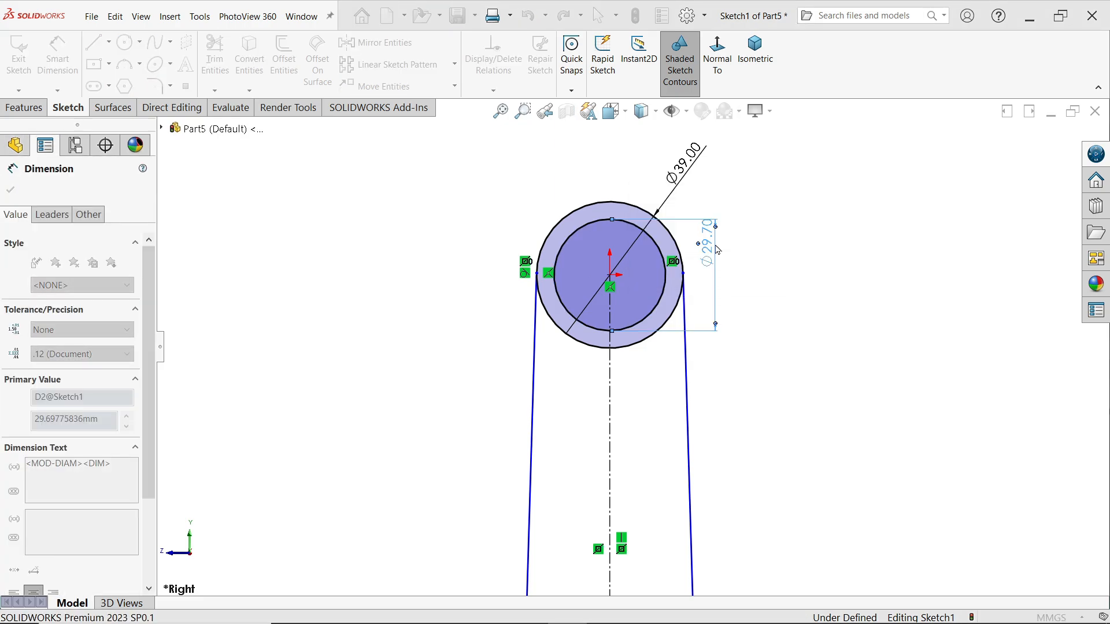
Dimension the lower outer circle's diameter as 32.5*2, giving 65 mm.
scroll(714, 254, up, 3)
scroll(732, 456, down, 5)
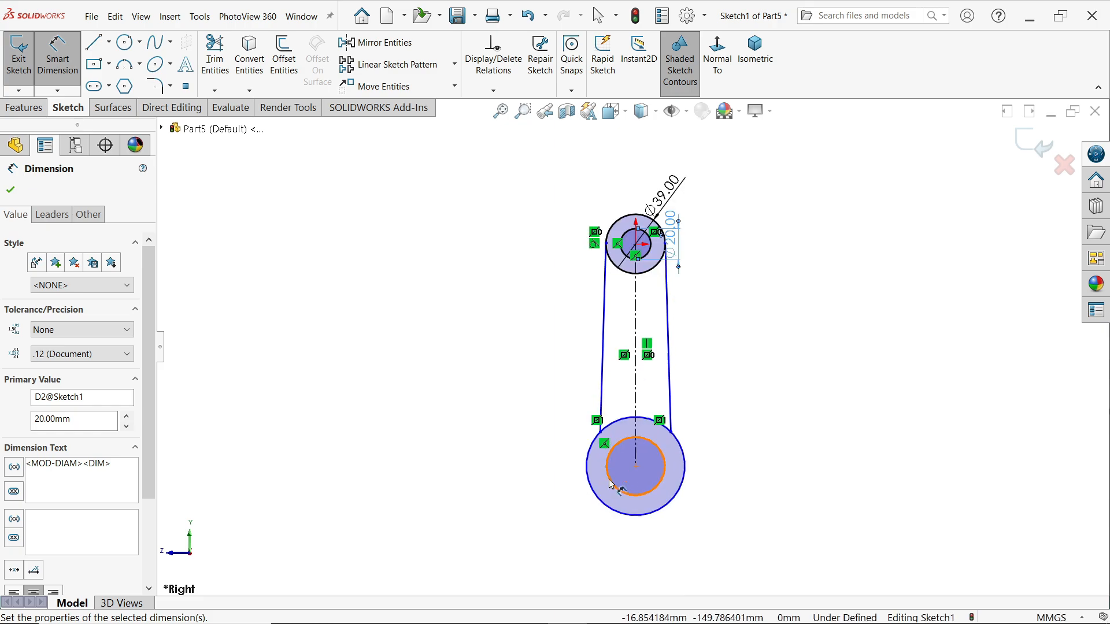
scroll(731, 456, down, 2)
click(742, 443)
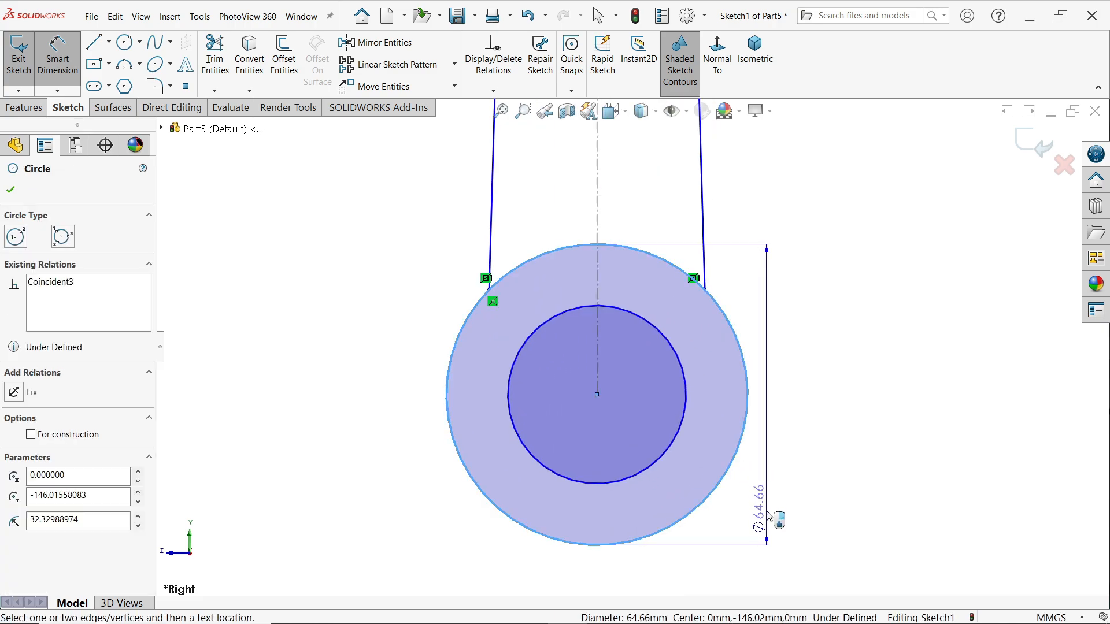
click(789, 520)
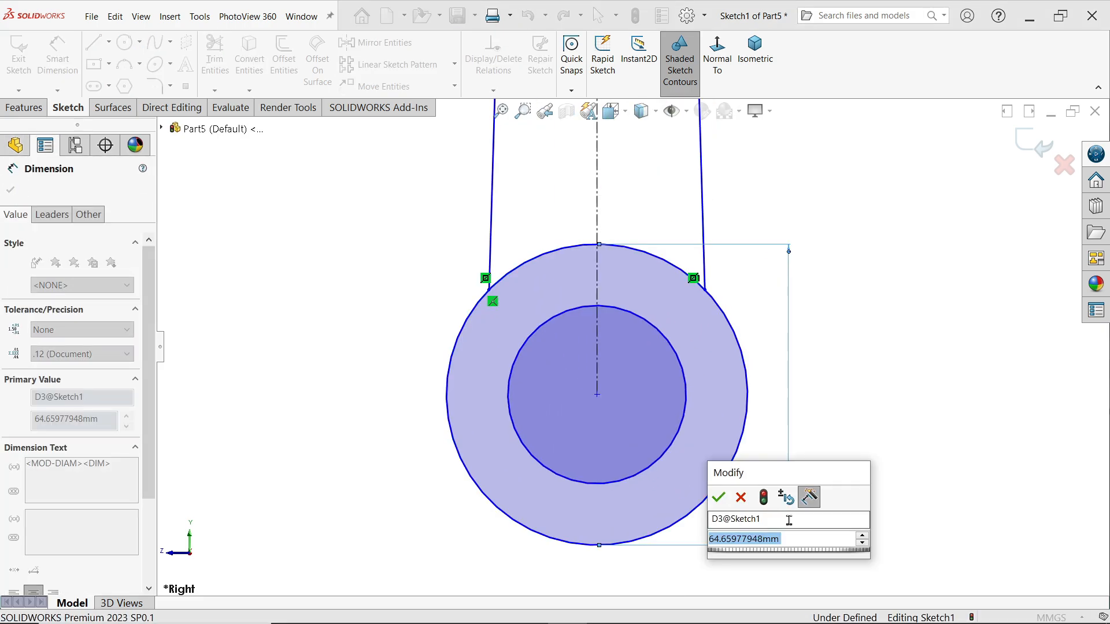
text(32.5*2)
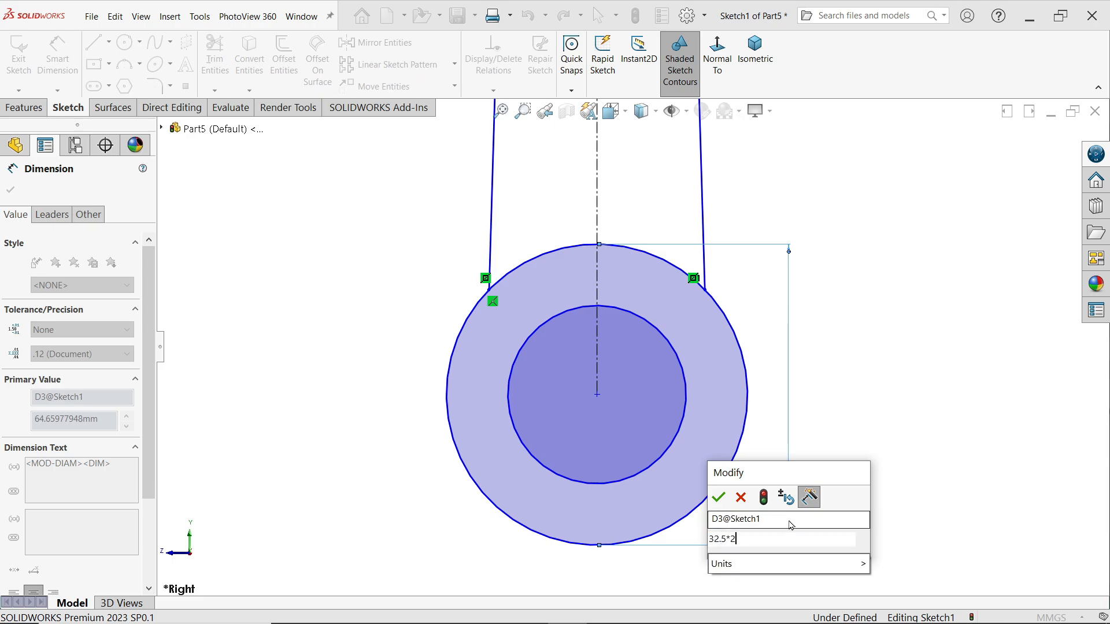
key(Return)
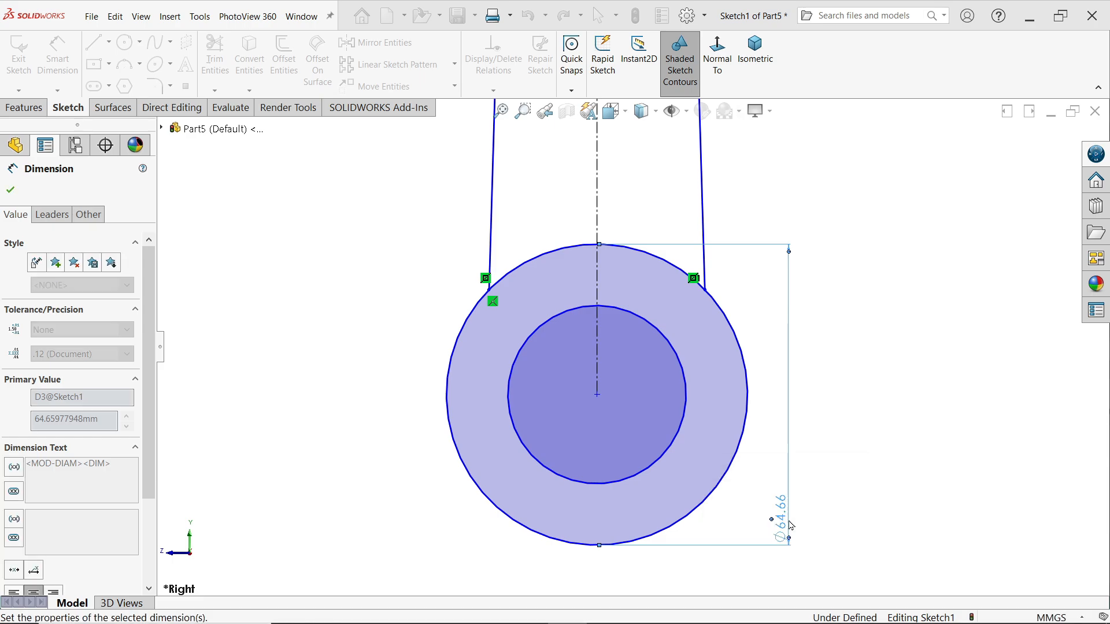
Dimension the lower inner circle's diameter as 25*2, giving 50 mm.
click(675, 444)
click(440, 496)
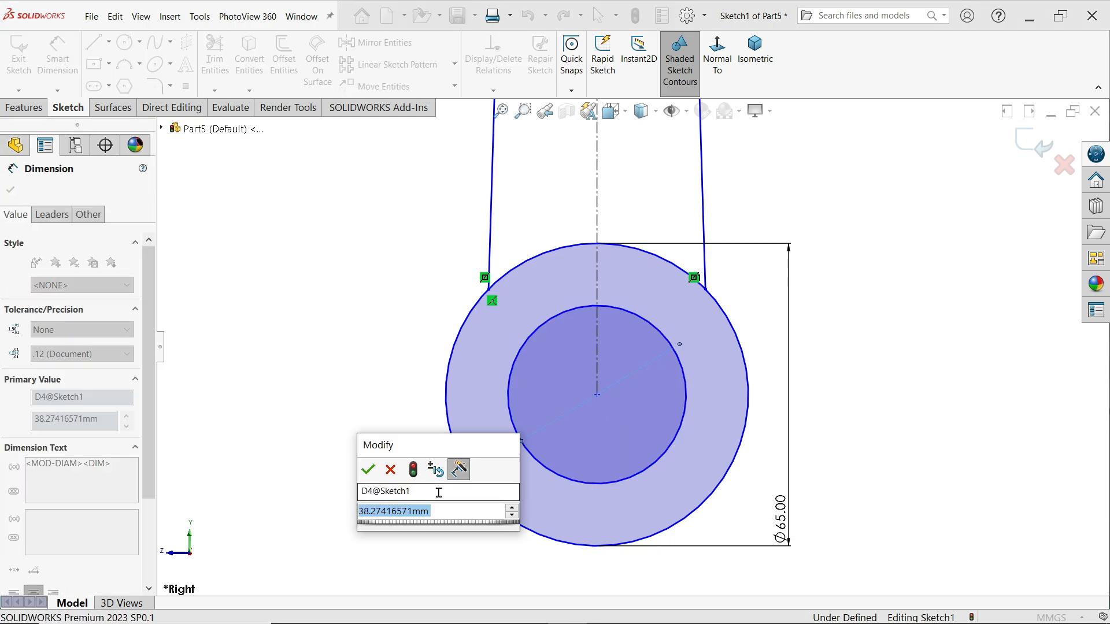
text(25*2)
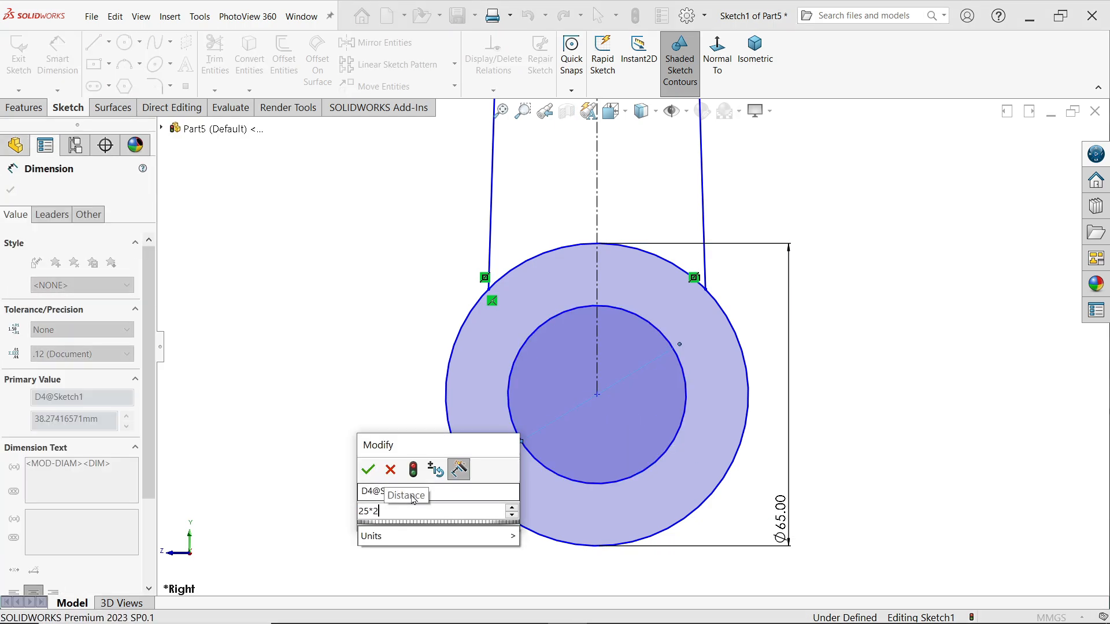
click(364, 473)
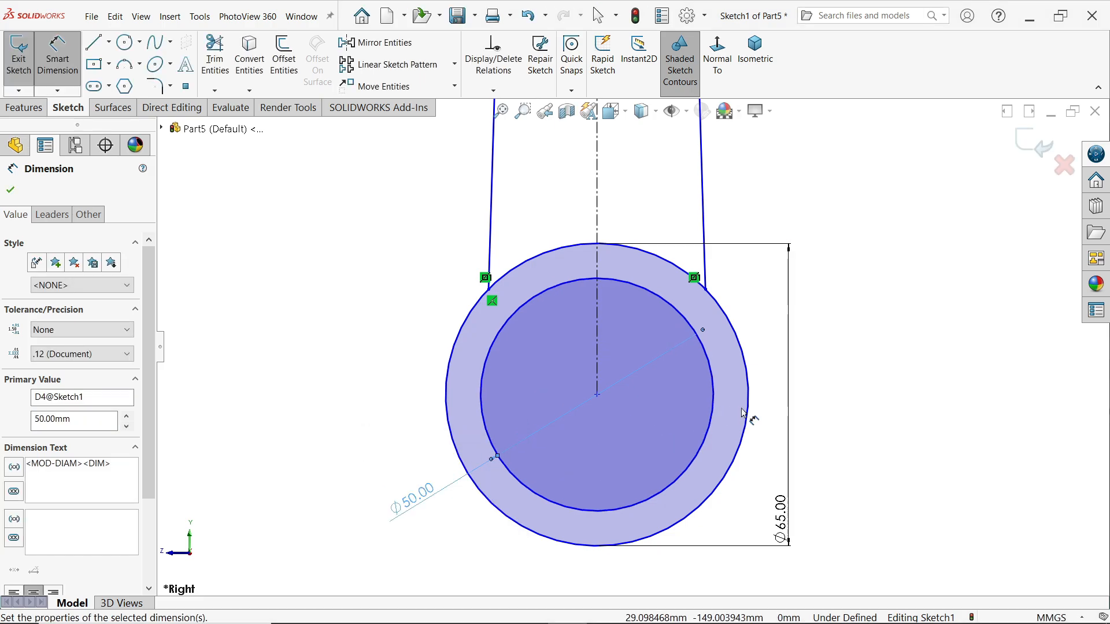
Dimension the vertical centerline between the two circle centers as 160 mm.
scroll(750, 392, up, 7)
scroll(614, 246, down, 4)
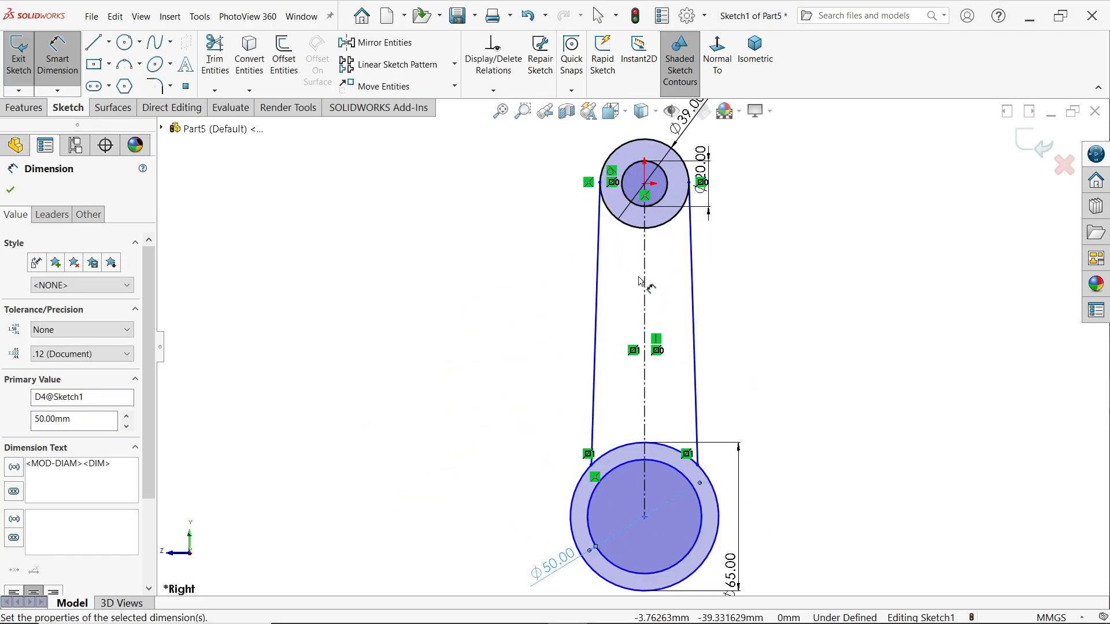
click(646, 289)
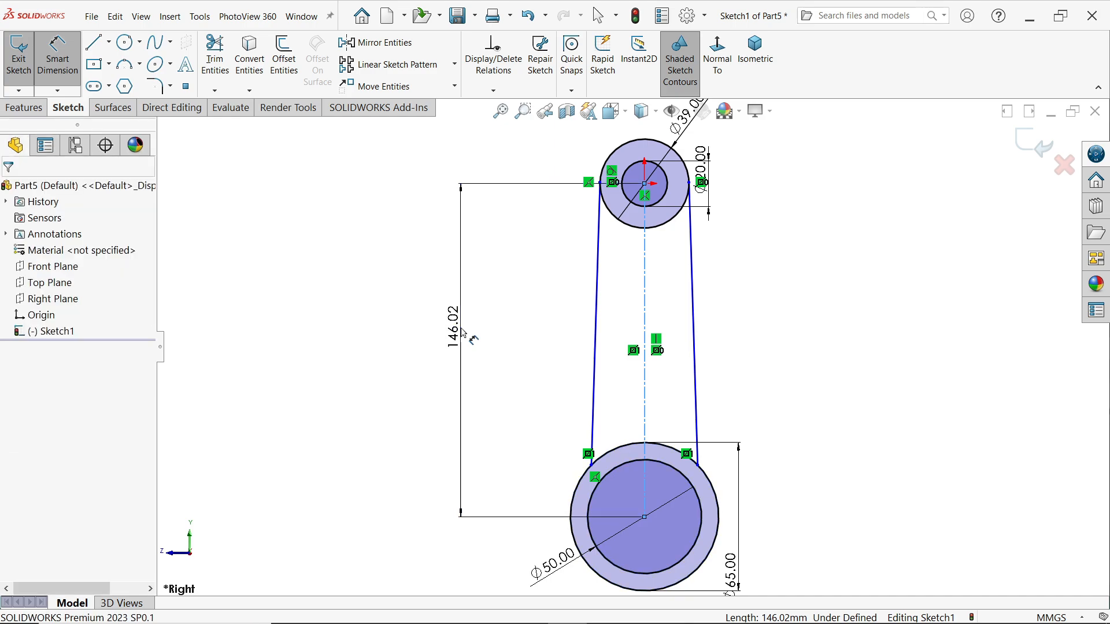
click(461, 328)
text(160)
click(391, 305)
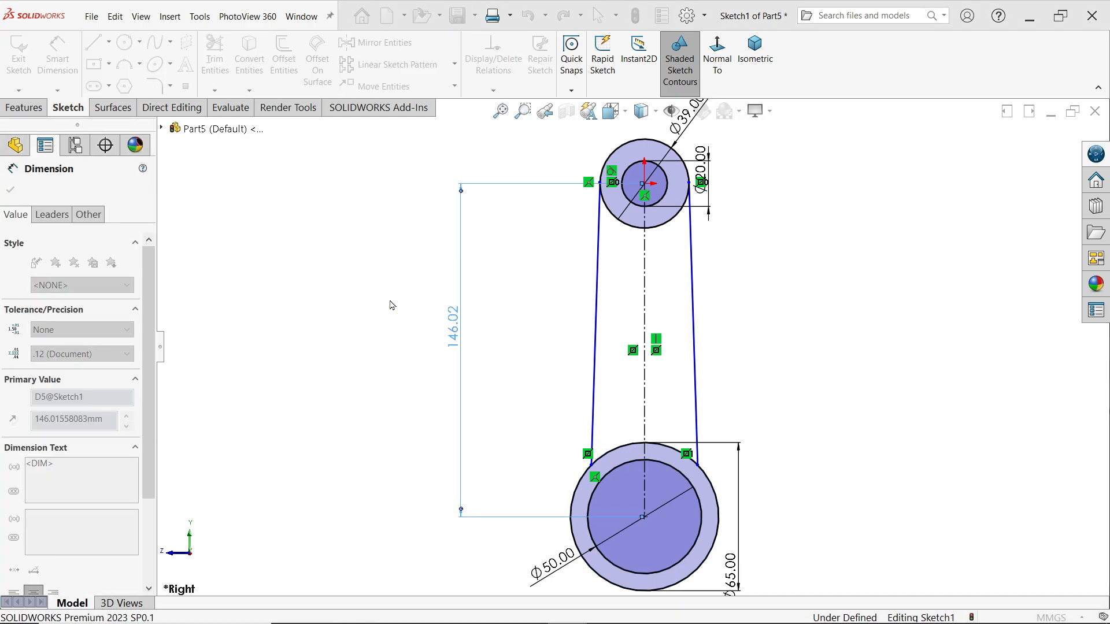
Dimension the horizontal distance between the two side lines' lower endpoints as 54 mm.
scroll(643, 560, down, 3)
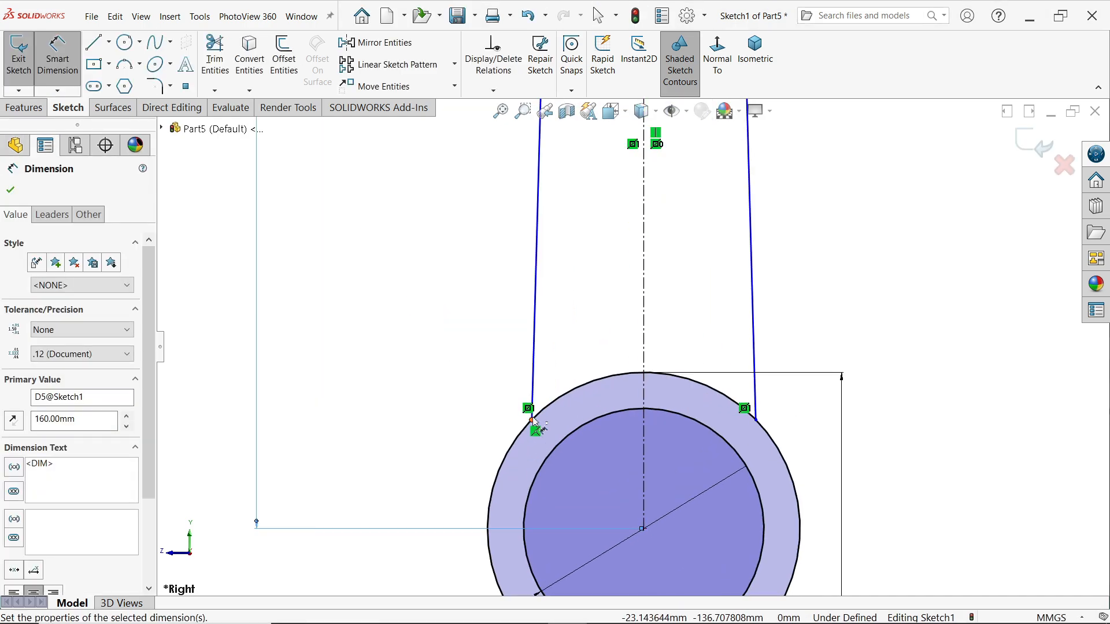
click(532, 422)
click(756, 420)
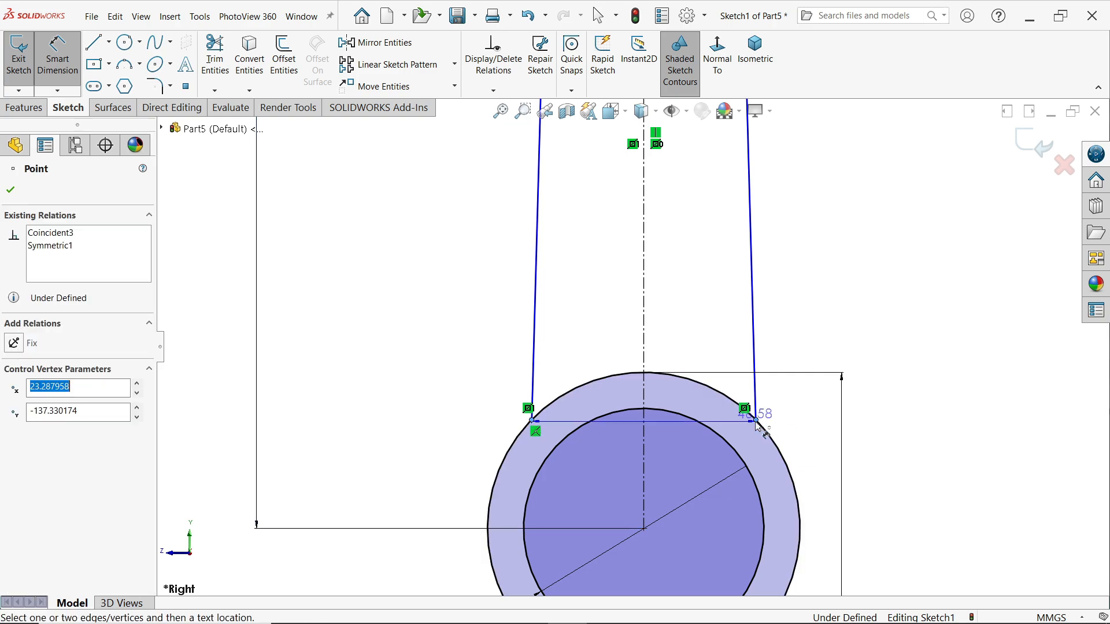
click(604, 472)
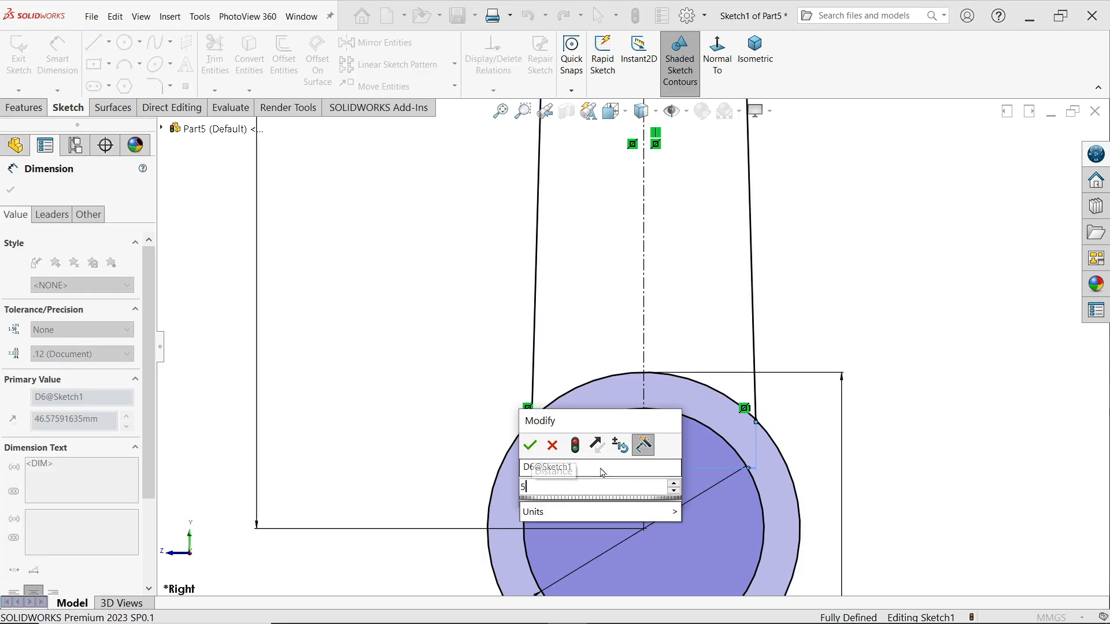
text(54)
click(536, 446)
scroll(681, 379, up, 3)
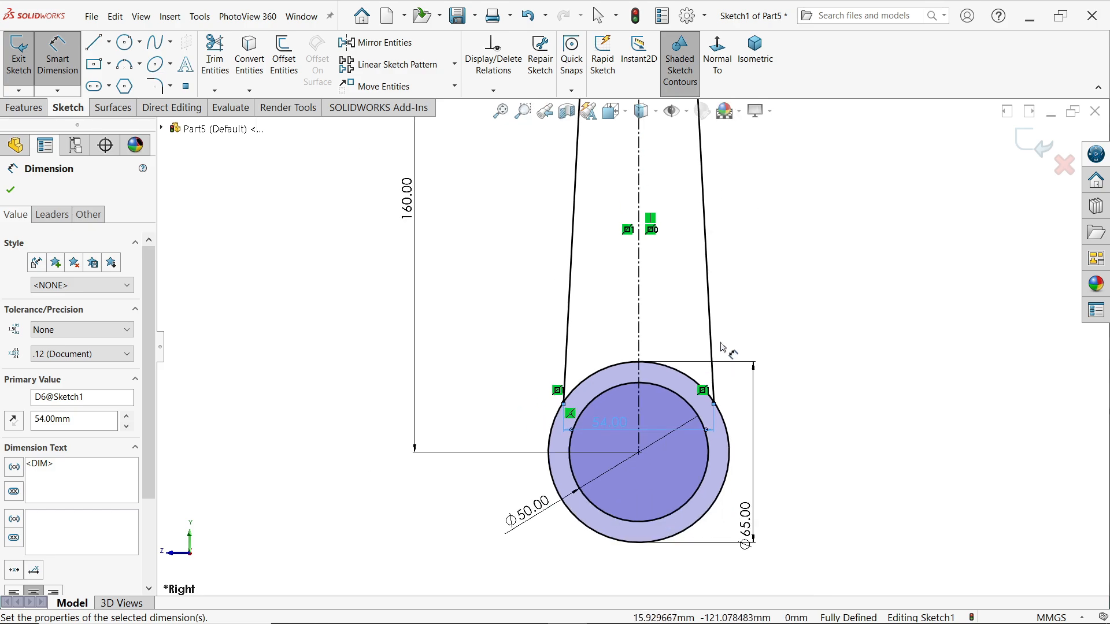
Exit the connecting rod's profile sketch.
scroll(645, 226, down, 1)
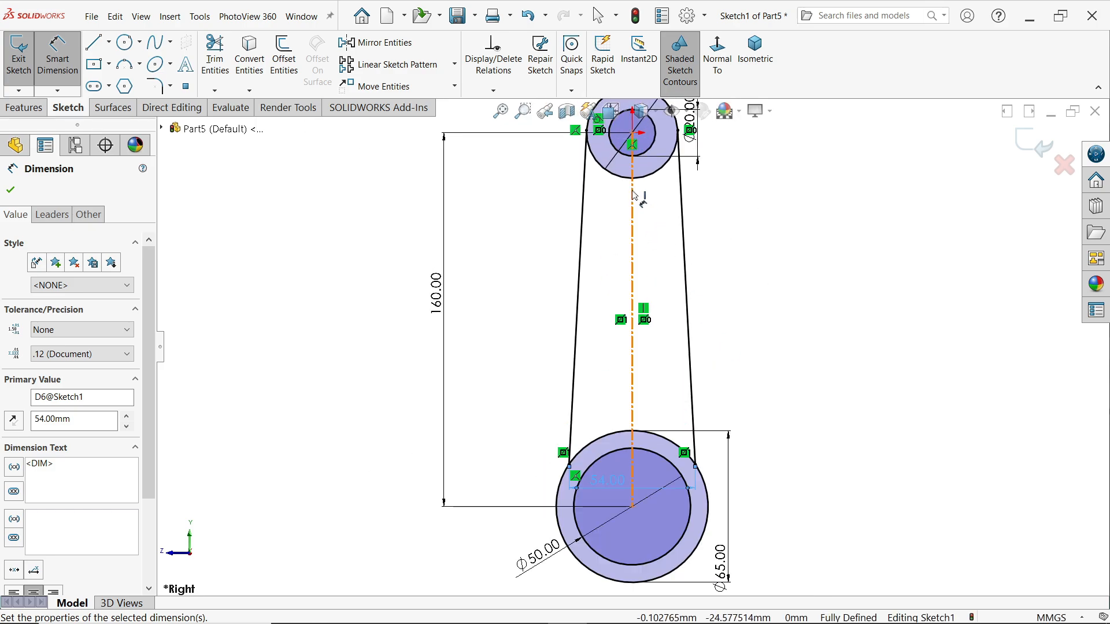
scroll(637, 218, down, 1)
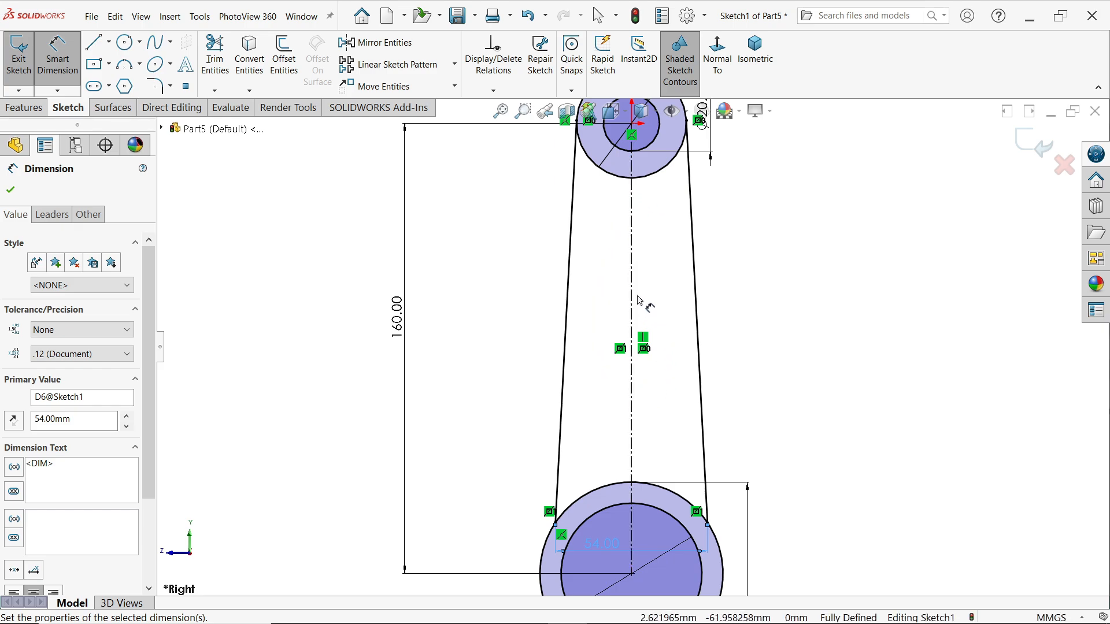
scroll(632, 353, up, 2)
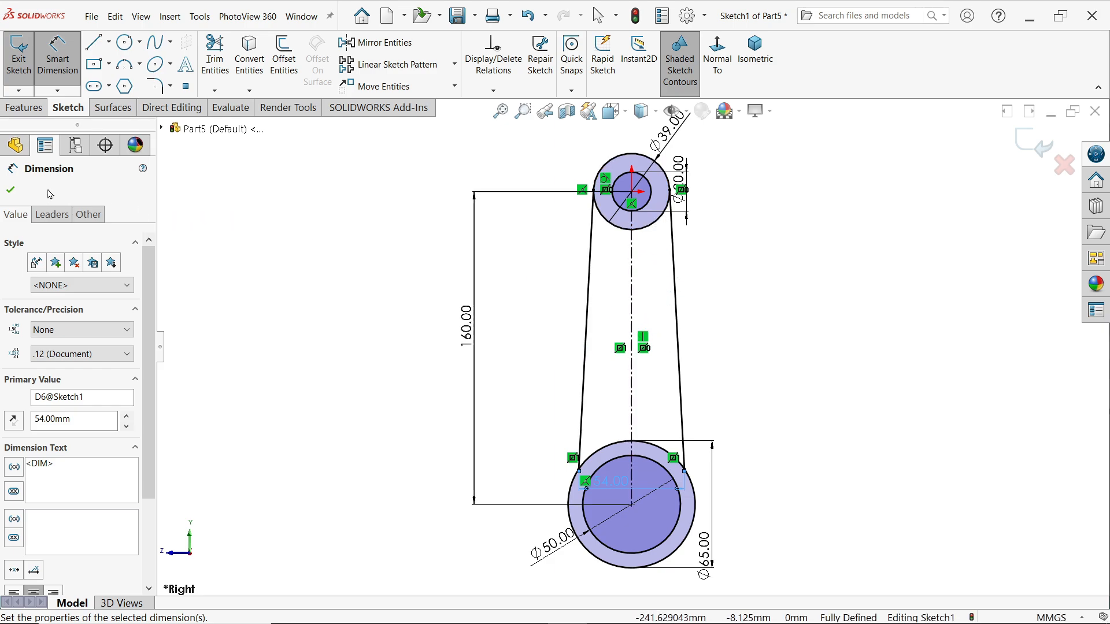
click(1035, 145)
click(1035, 144)
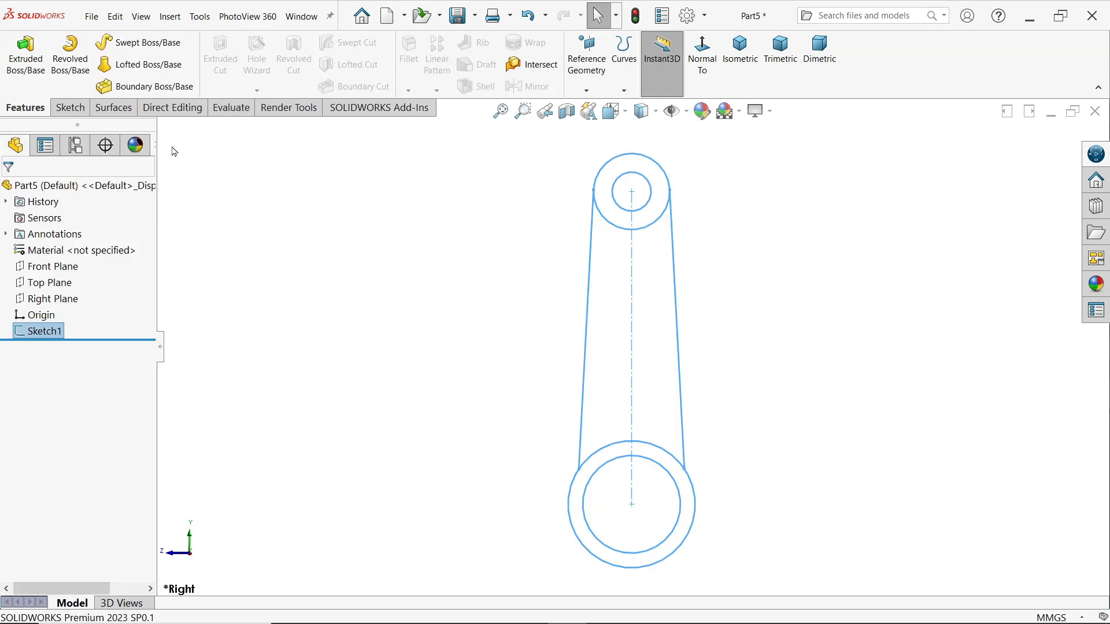
Extrude the ring regions at both ends of the sketch 24 mm with the Mid Plane end condition.
click(30, 77)
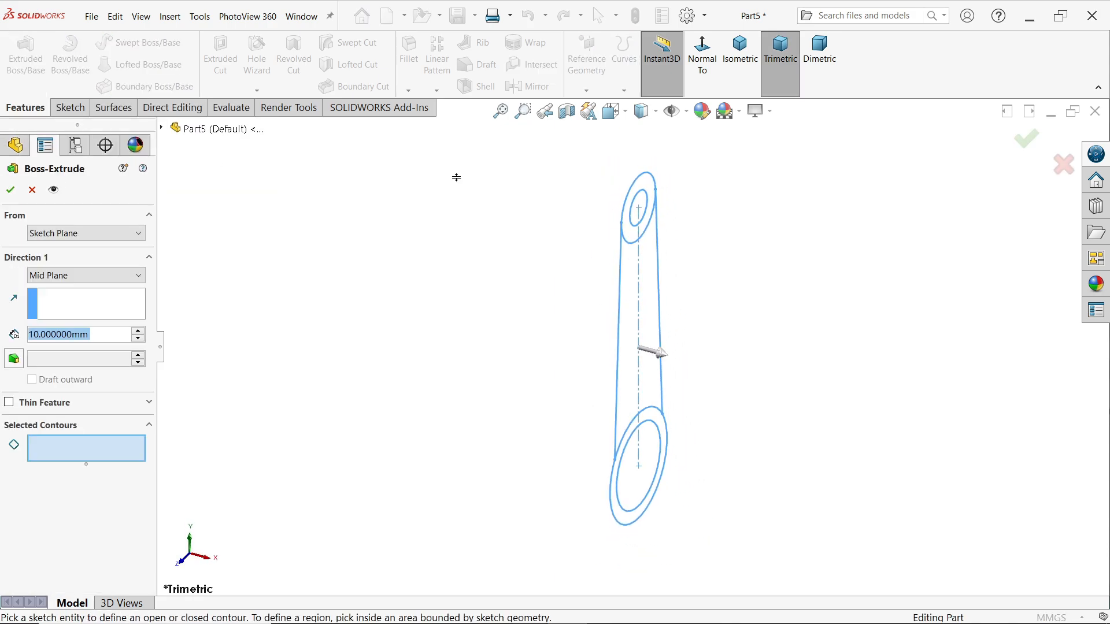
click(752, 82)
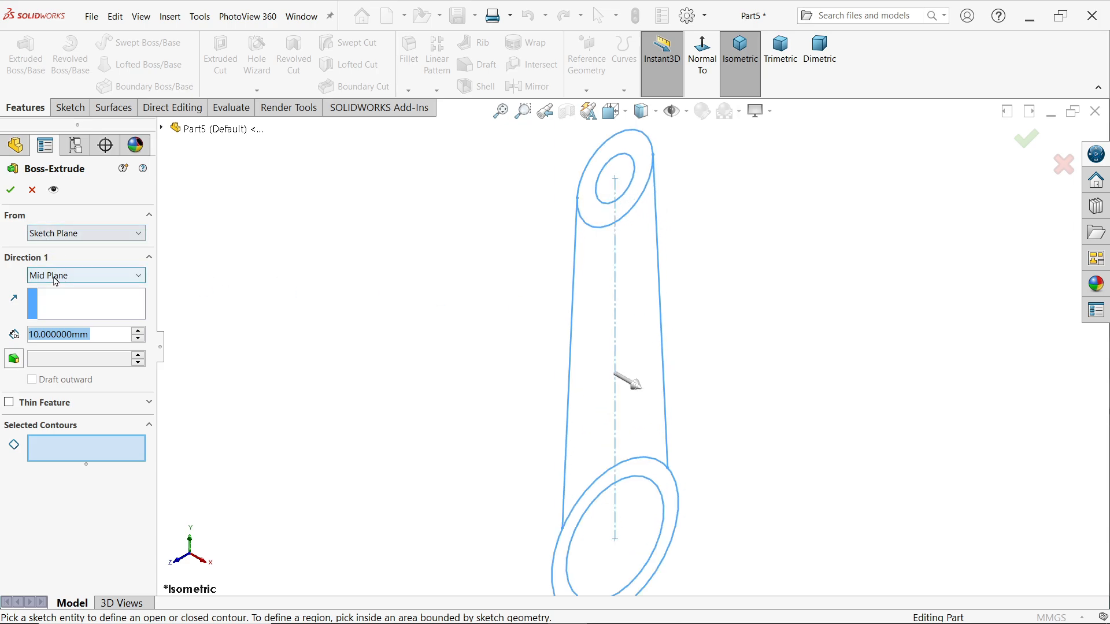
click(61, 234)
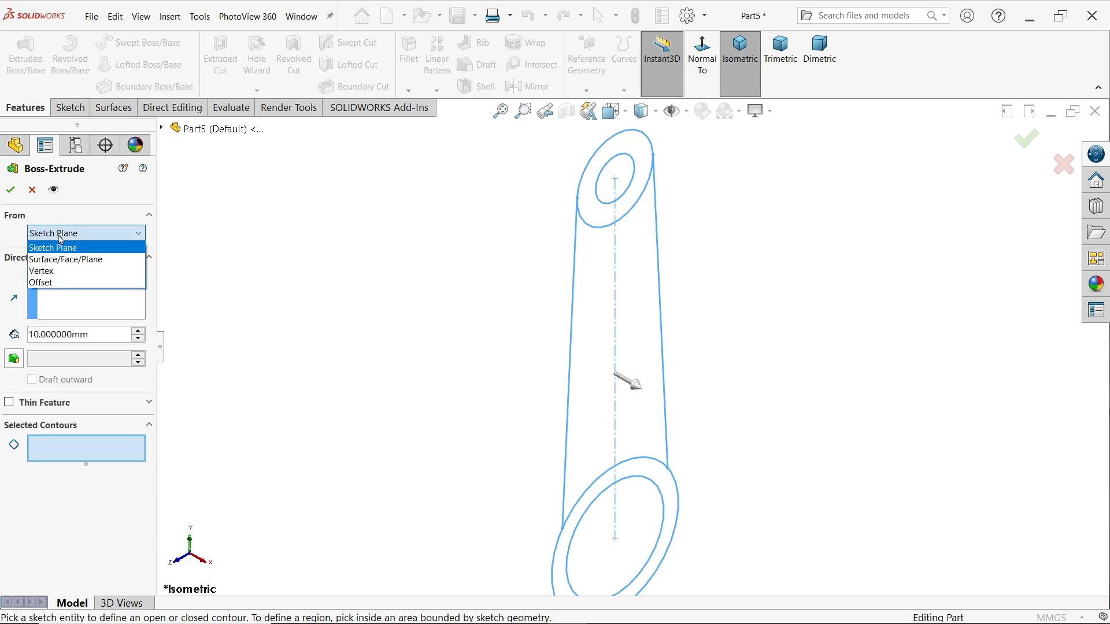
click(62, 240)
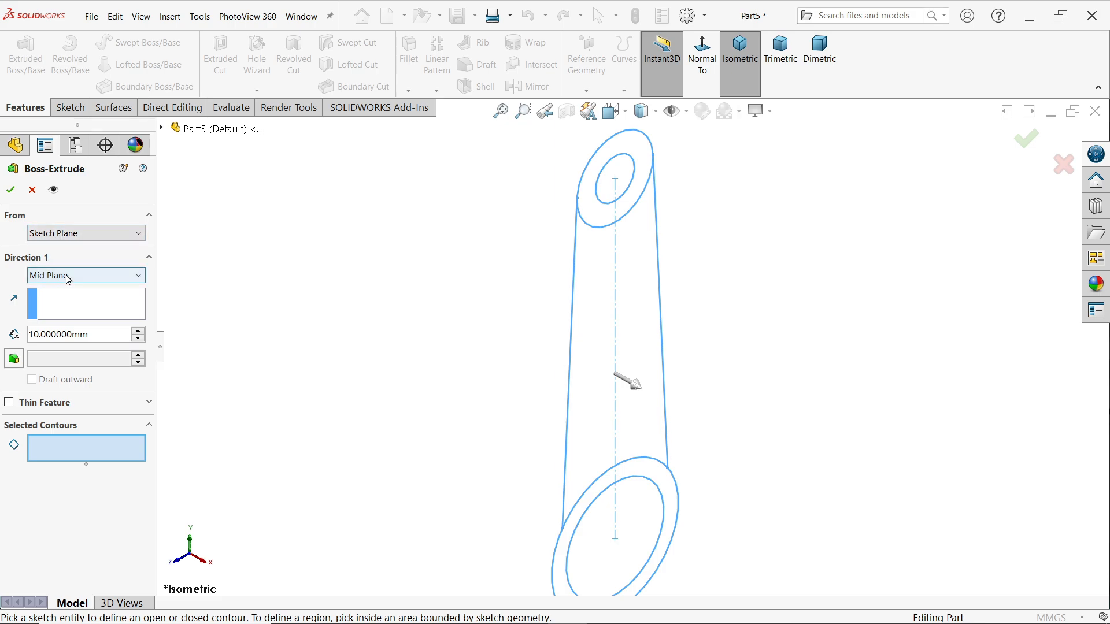
click(45, 275)
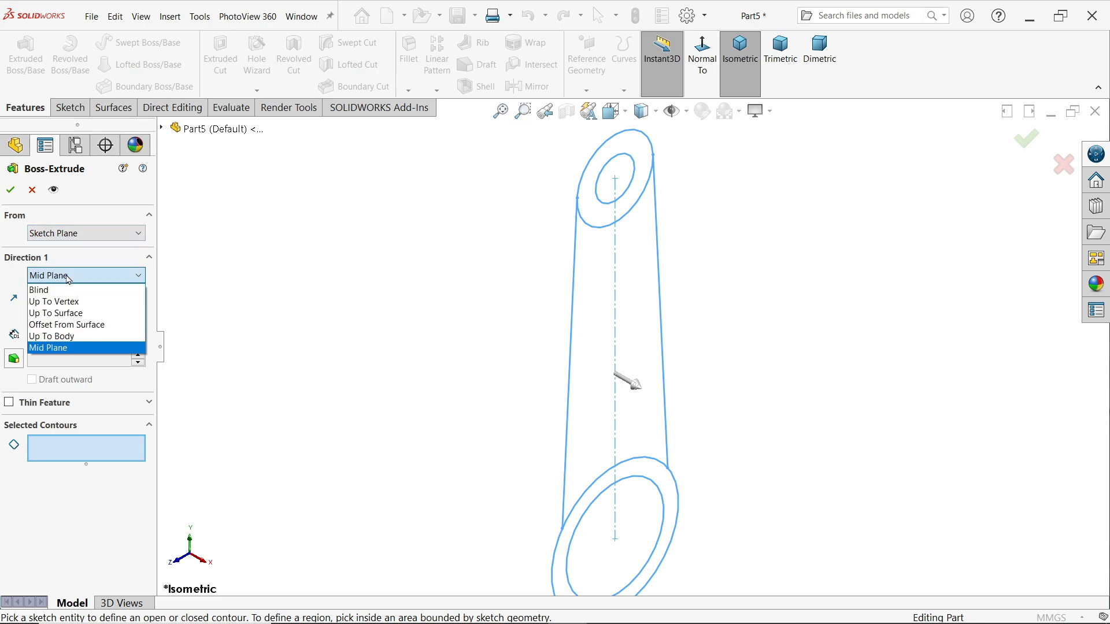
click(58, 347)
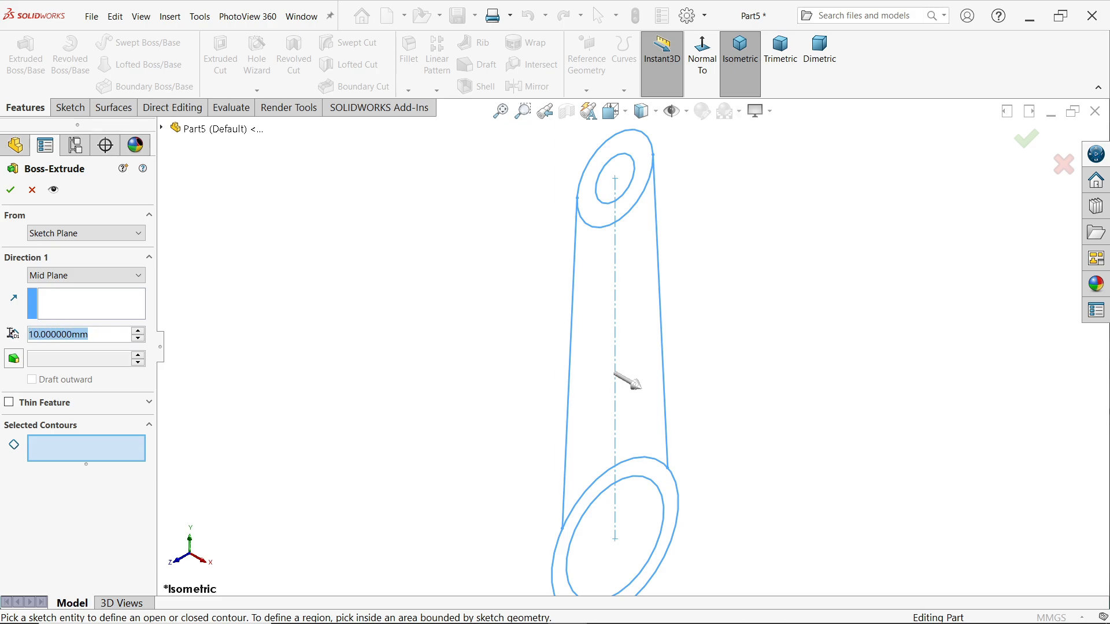
text(24)
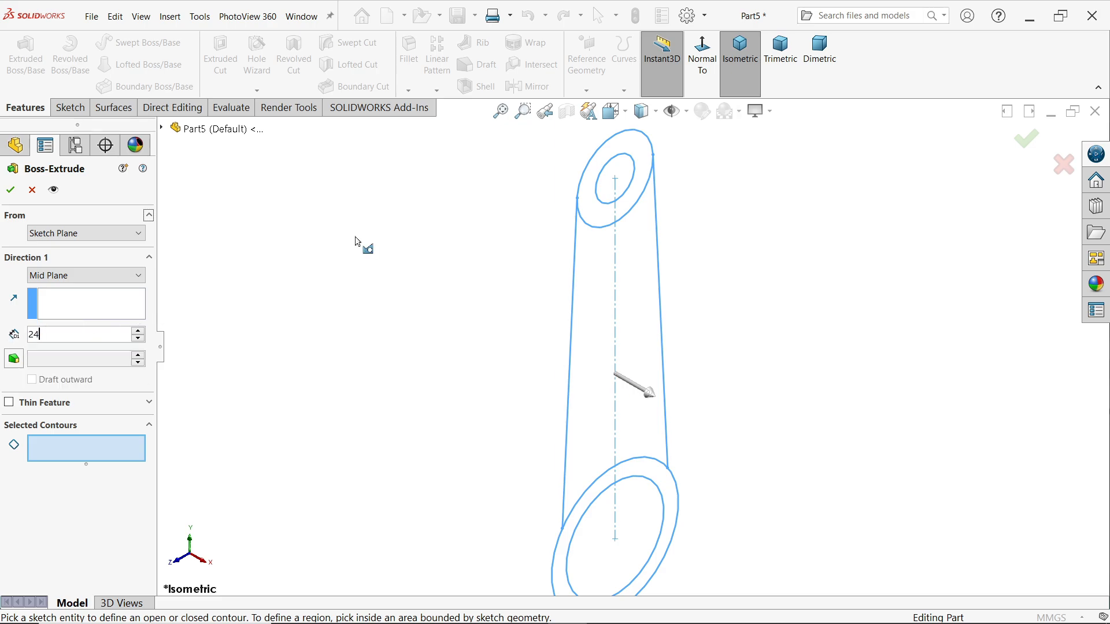
click(664, 467)
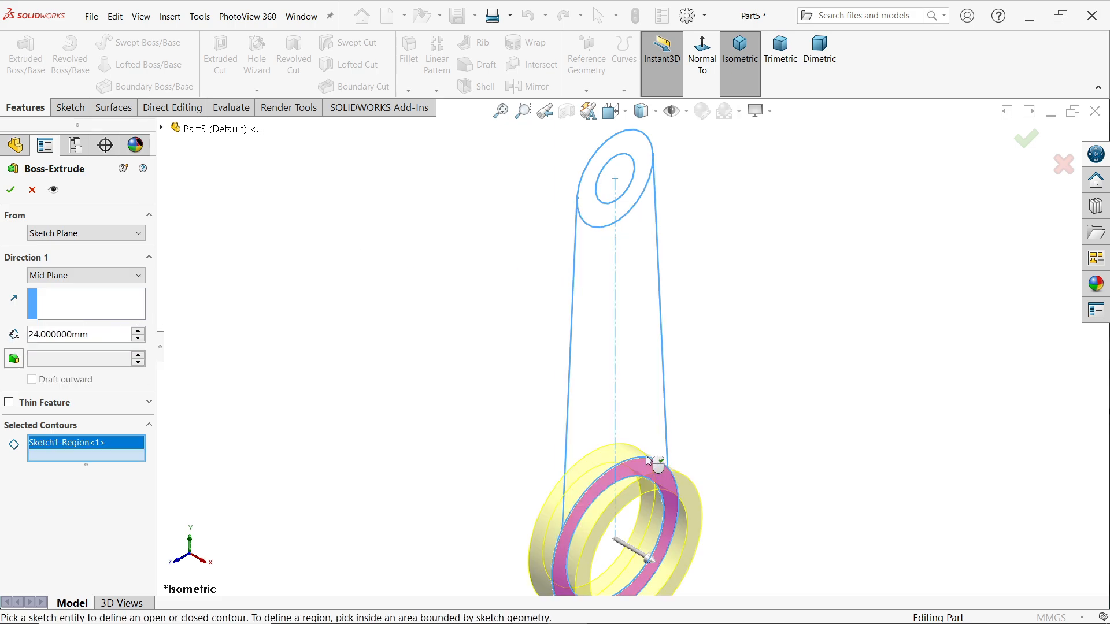
click(627, 205)
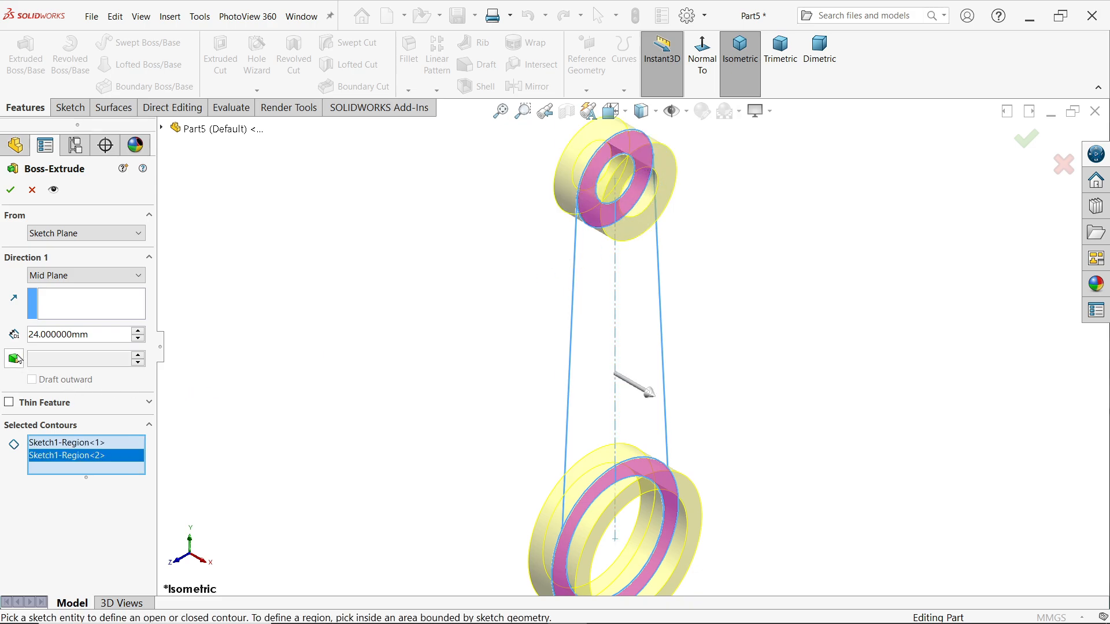
scroll(608, 171, down, 4)
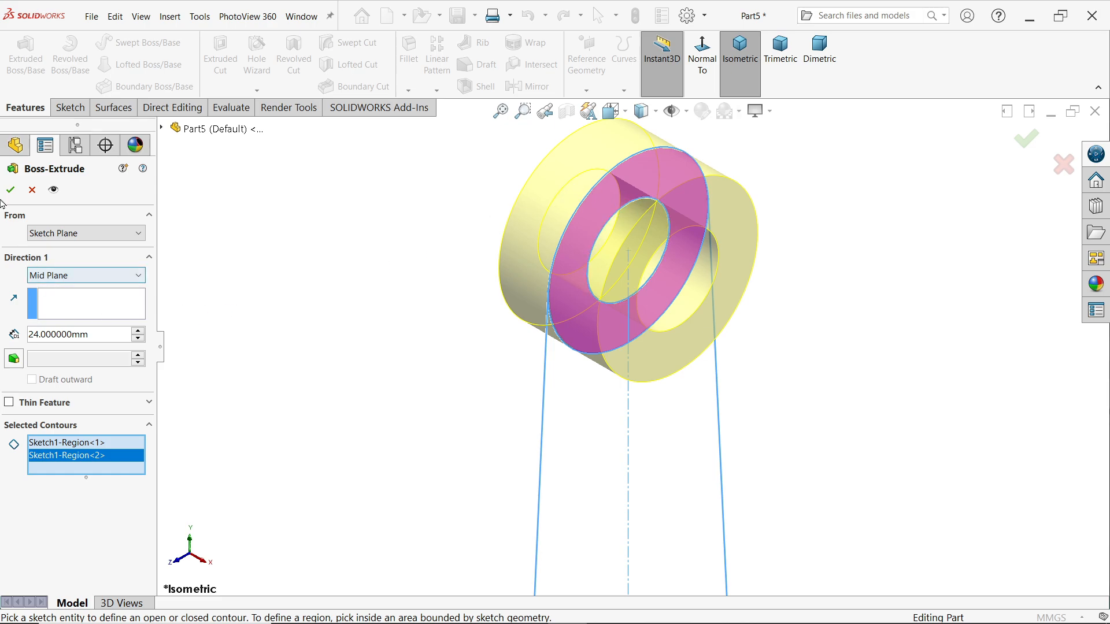
scroll(575, 248, up, 5)
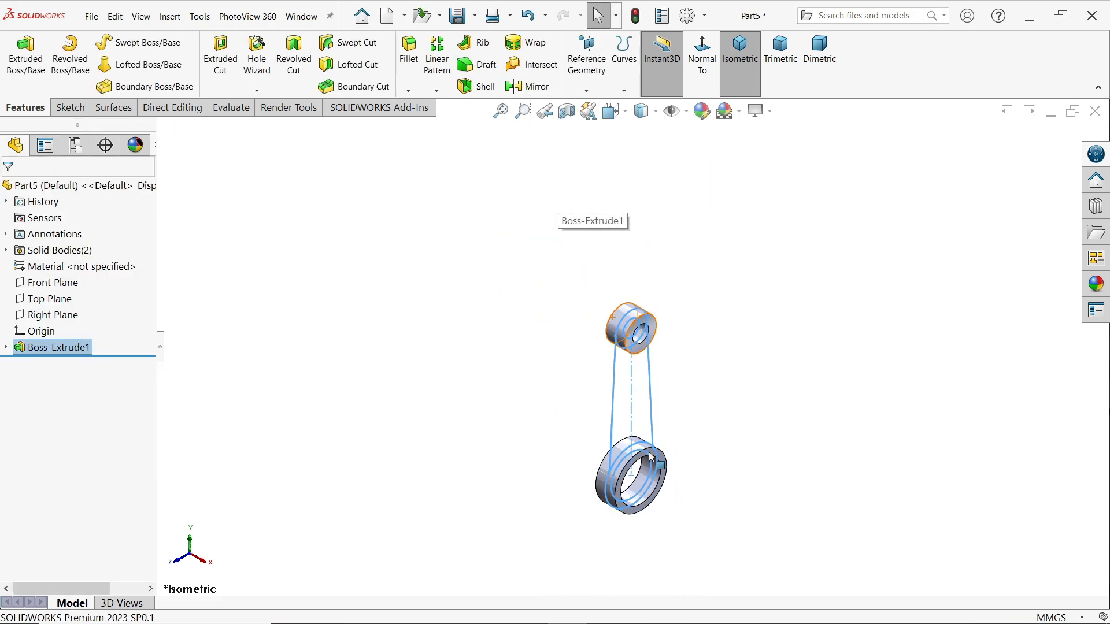
Reuse the profile sketch to extrude both shank regions between the rings 18 mm with the Mid Plane end condition.
click(5, 346)
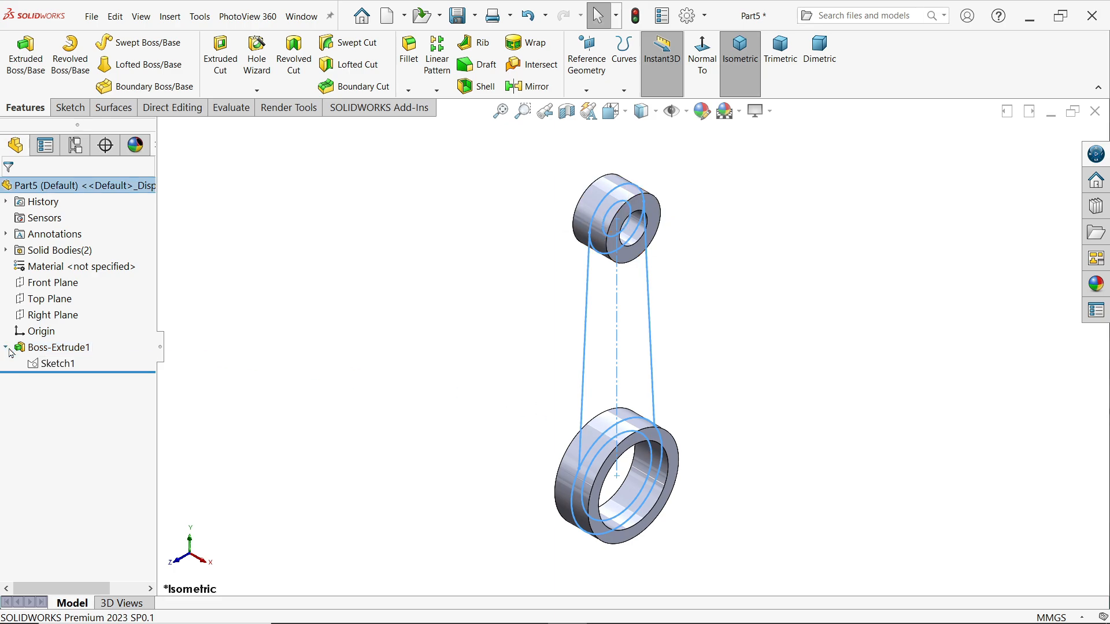
click(55, 369)
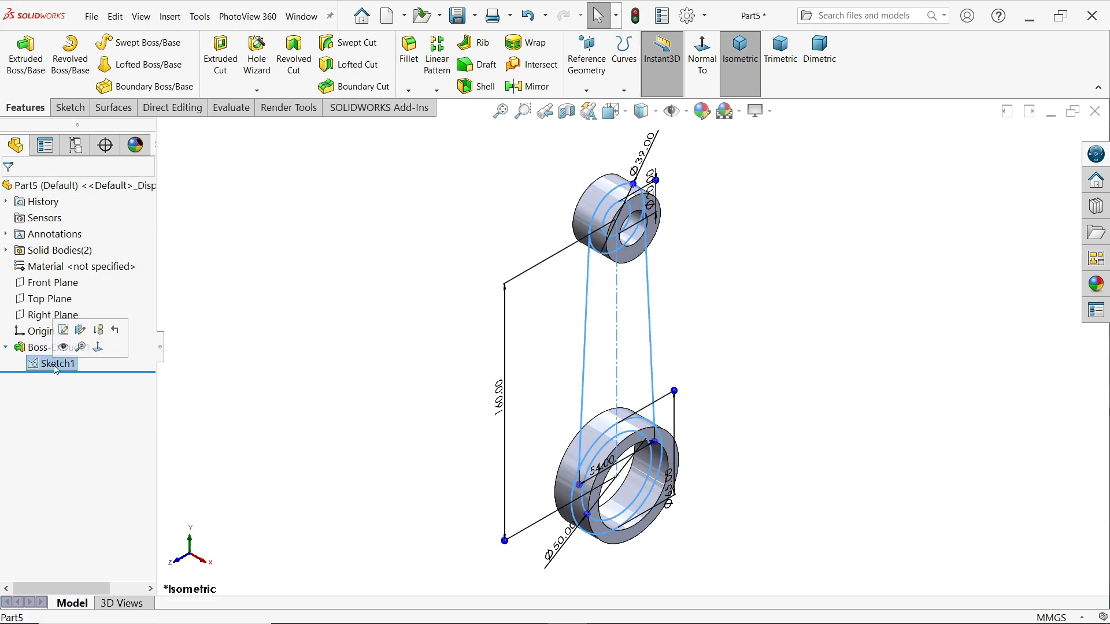
click(25, 55)
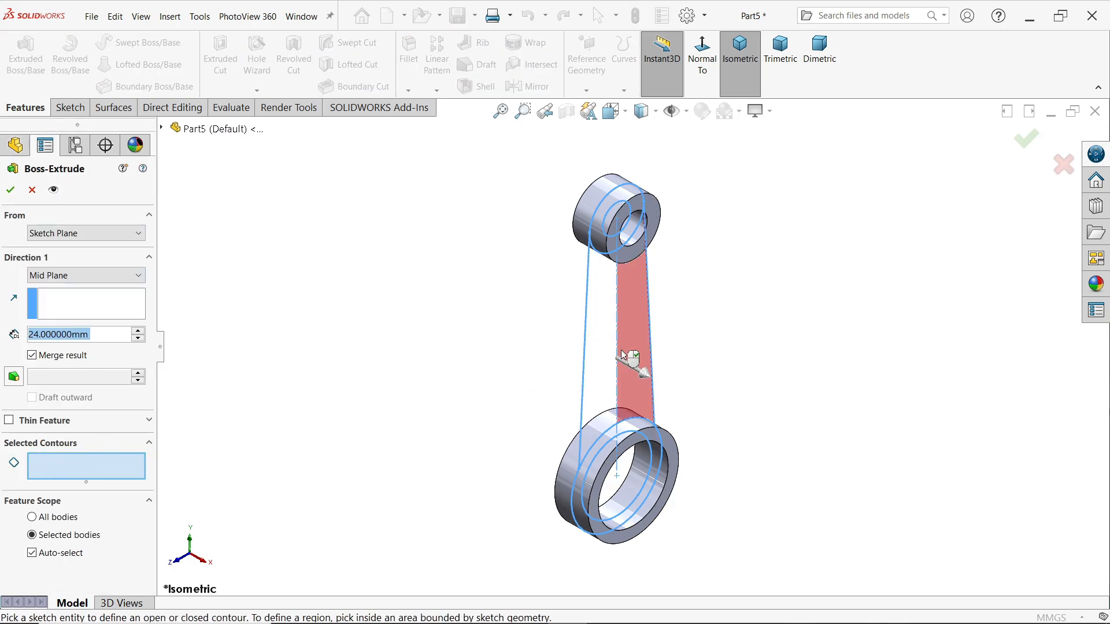
scroll(607, 345, down, 2)
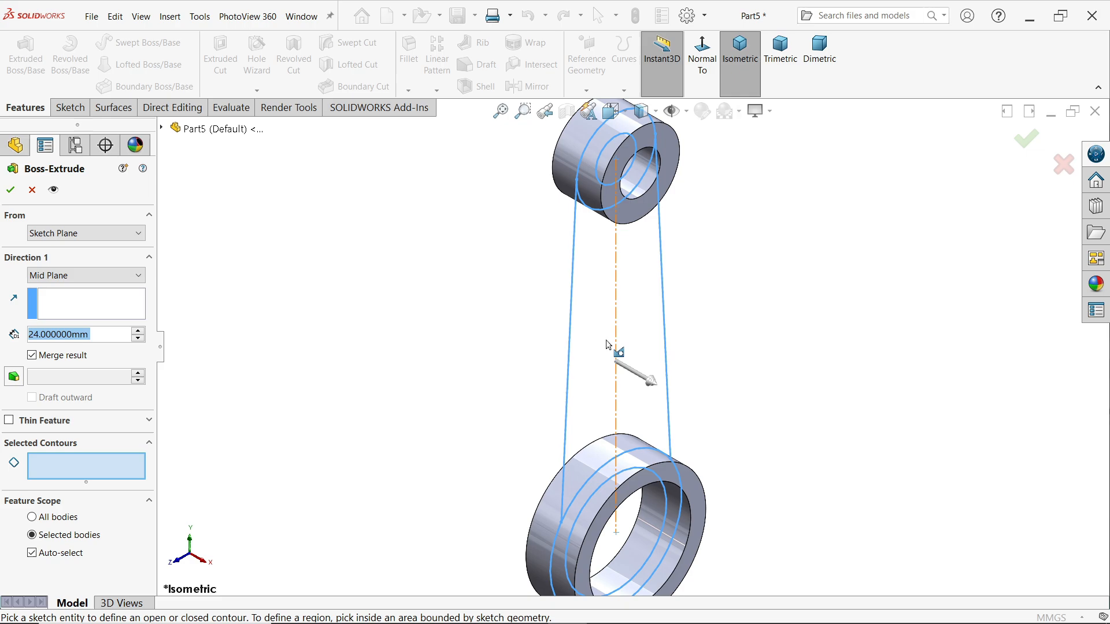
click(631, 305)
click(600, 308)
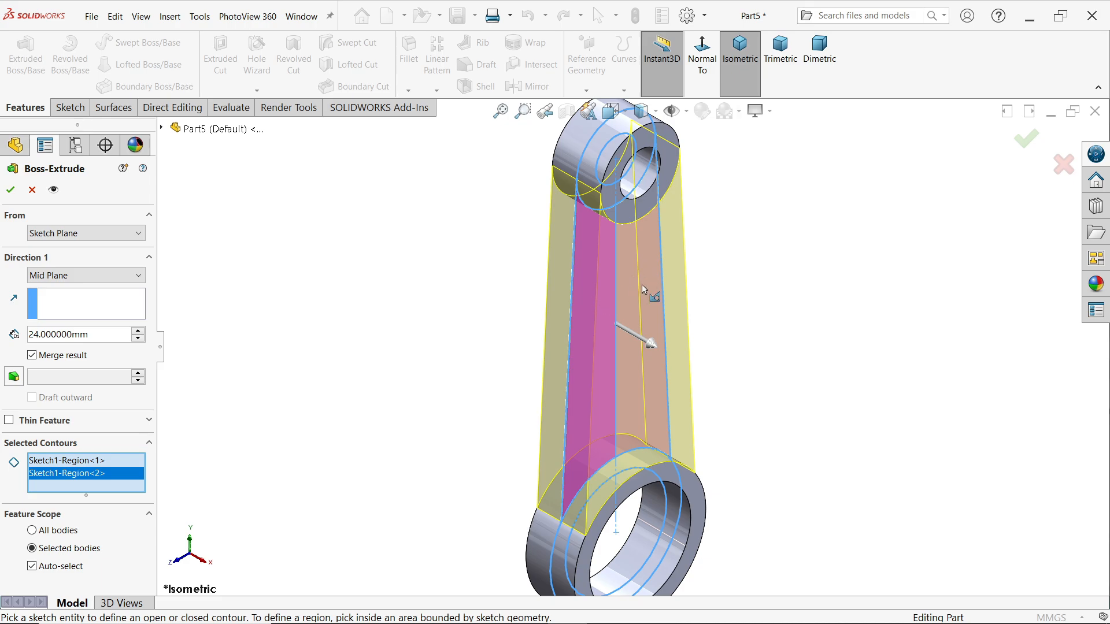
middle_drag(723, 285, 755, 216)
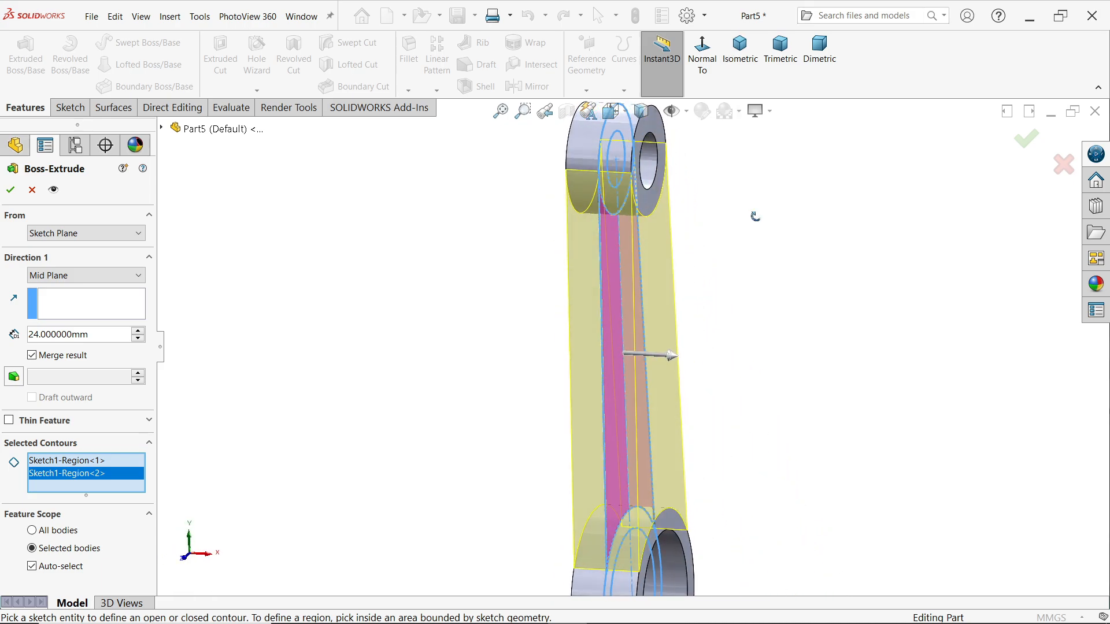
click(56, 279)
click(56, 279)
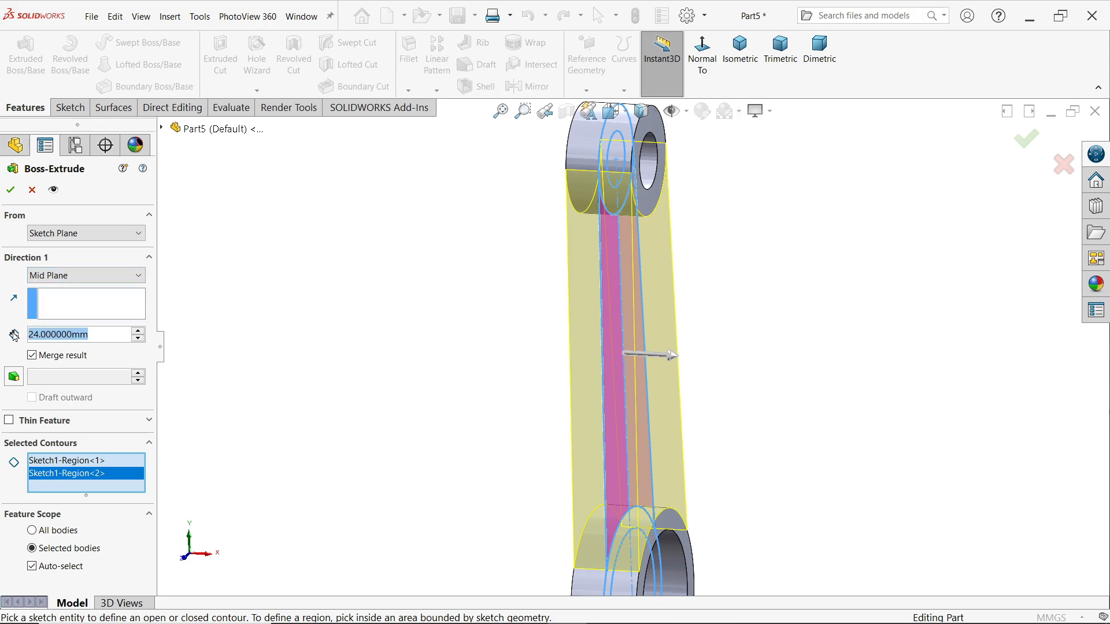
text(18)
key(Return)
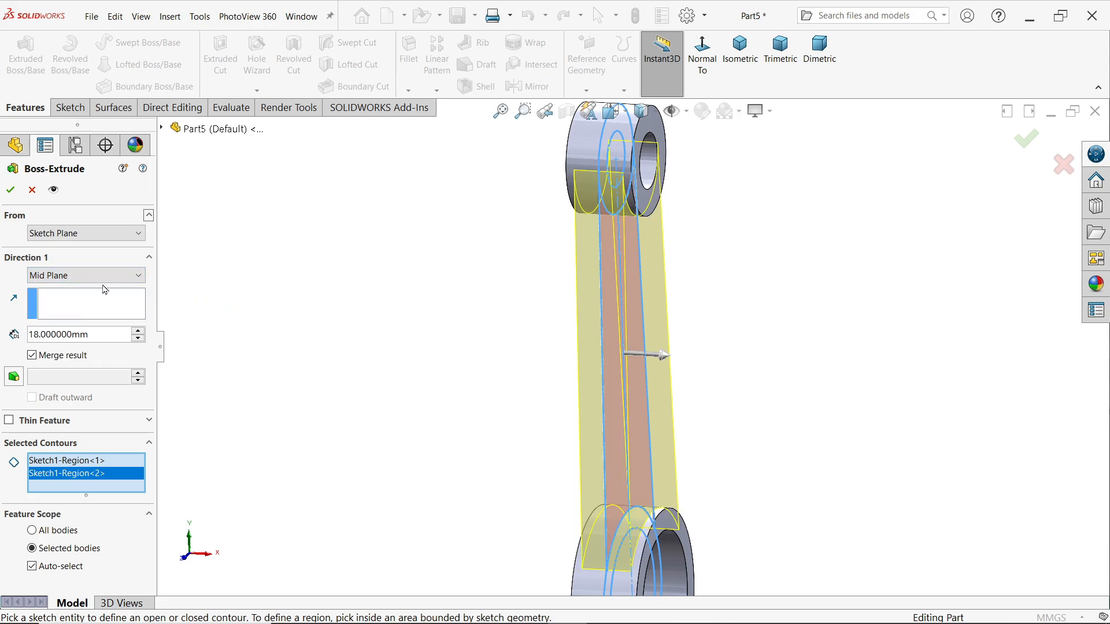
click(10, 193)
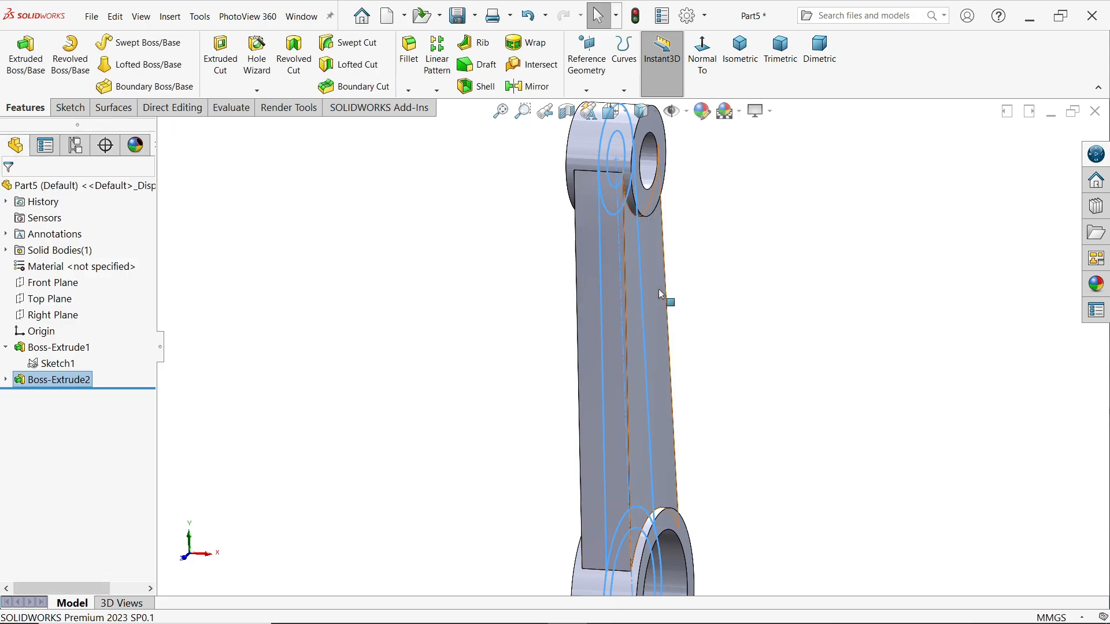
Start a new sketch on the shank's broad flat face.
middle_drag(768, 306, 676, 318)
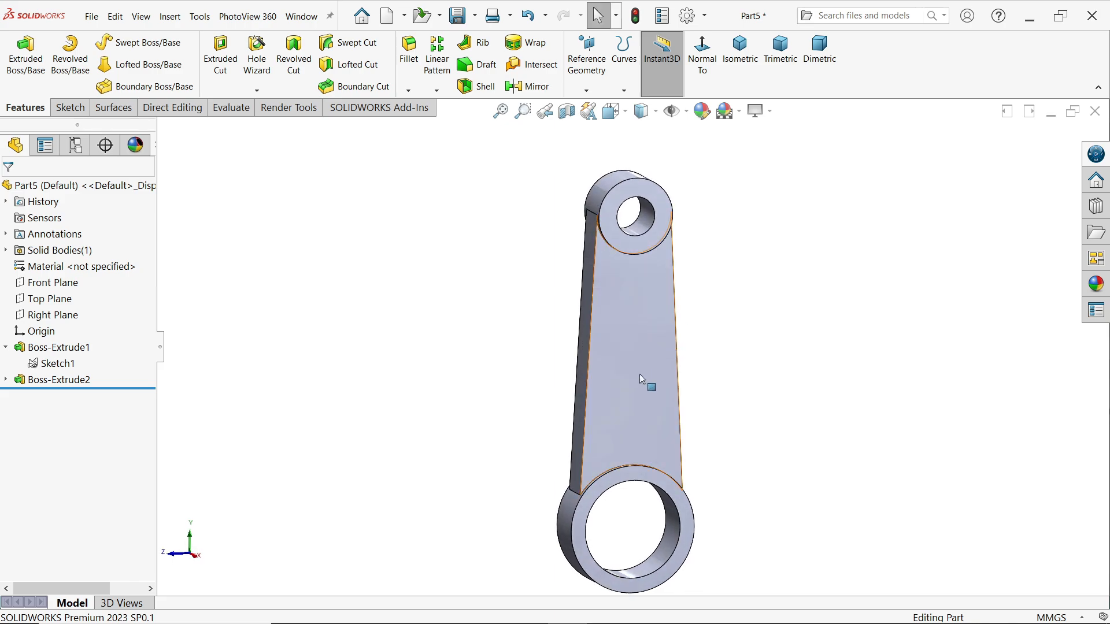
click(644, 383)
click(687, 344)
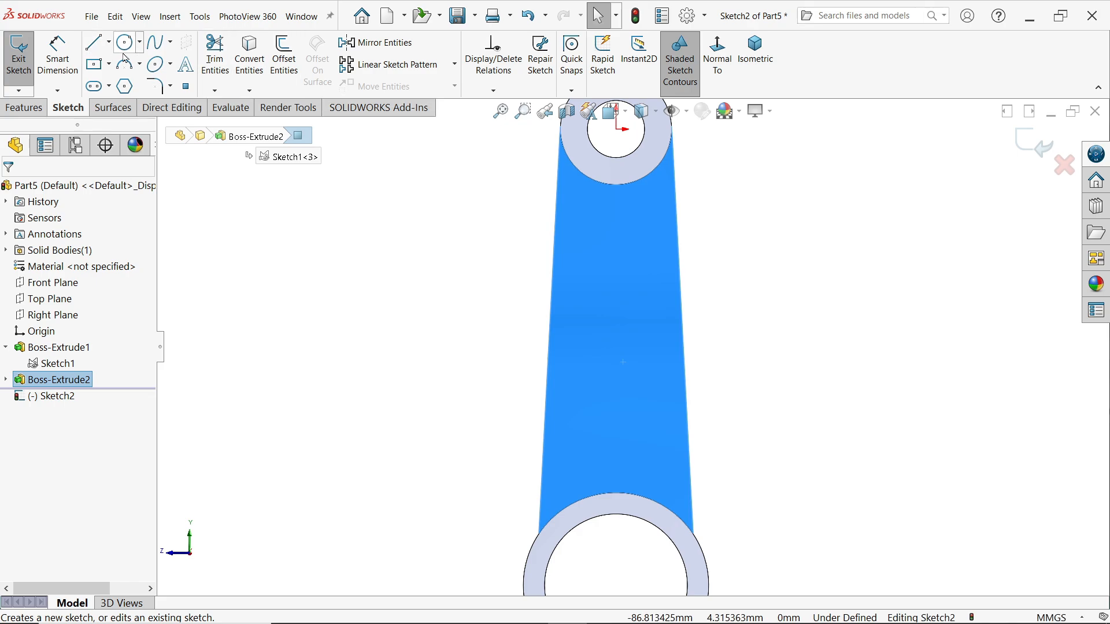
Sketch a closed tapered slot outline inside the shank face, with two slanted side lines joined by an arc at each end.
click(106, 54)
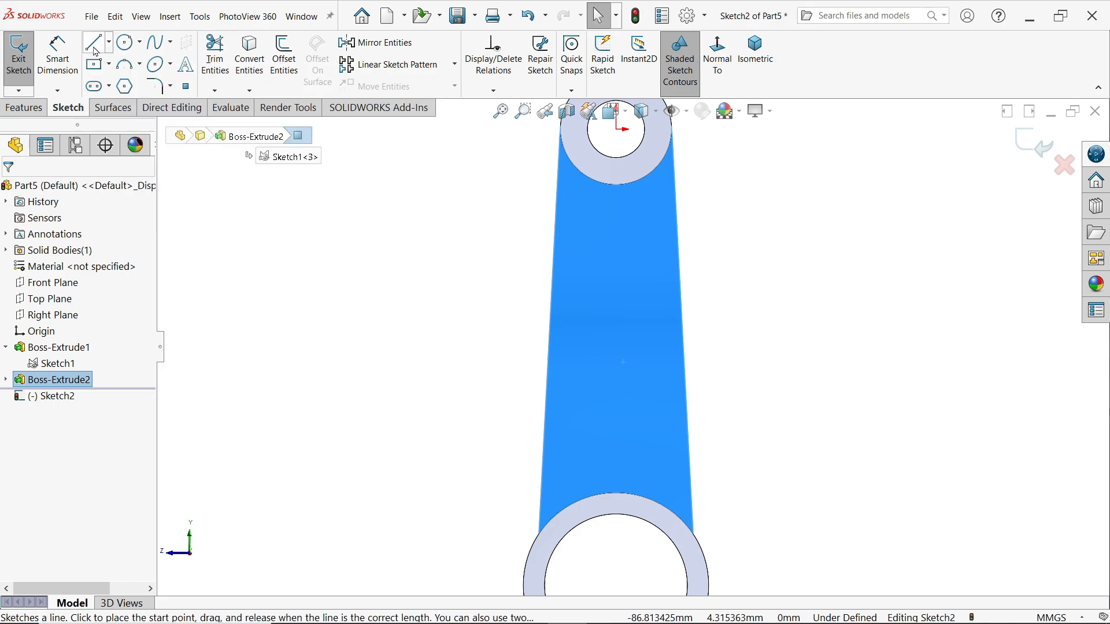
click(570, 220)
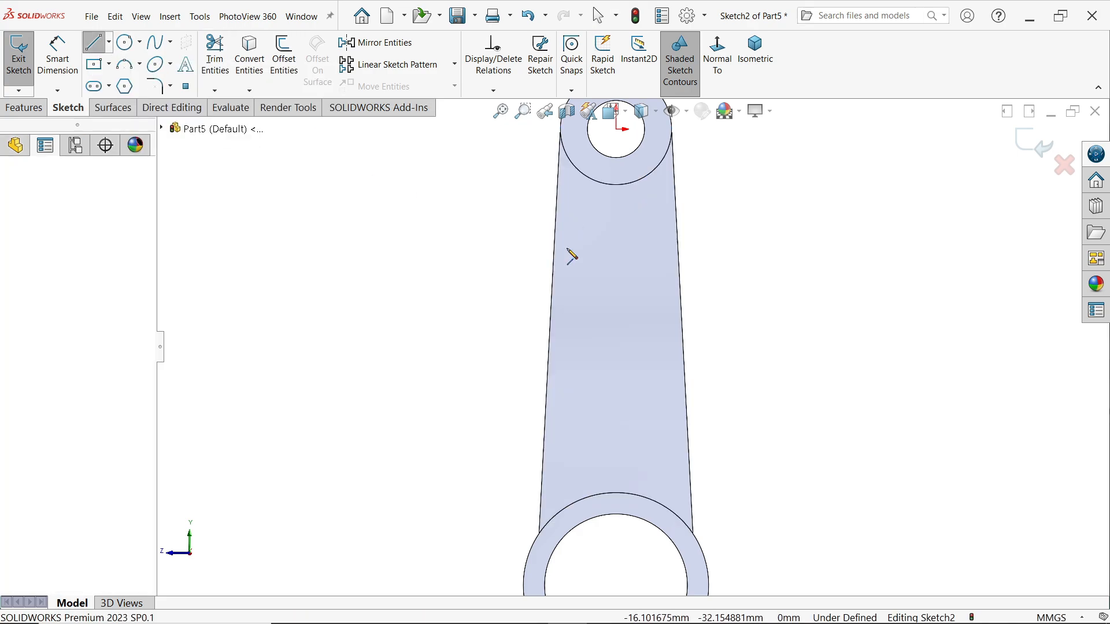
click(561, 408)
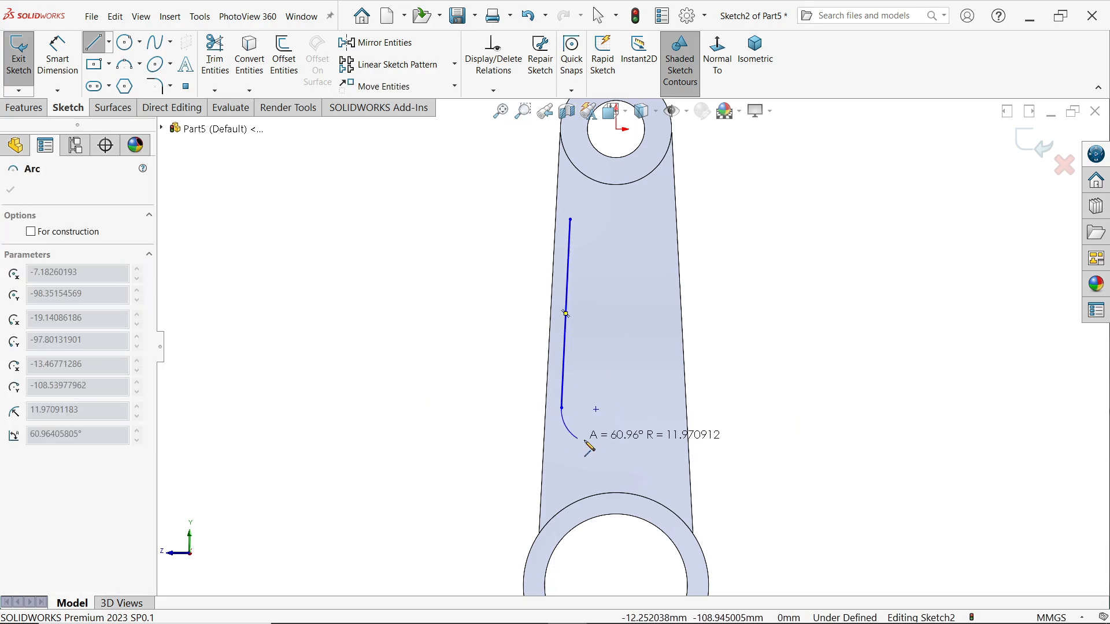
click(669, 402)
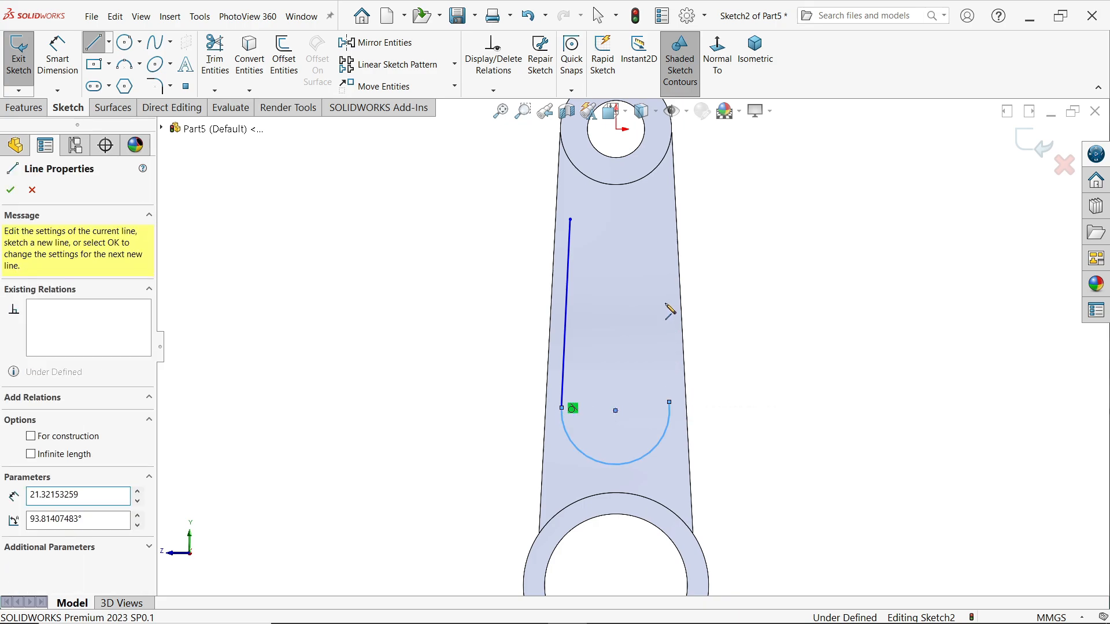
click(659, 234)
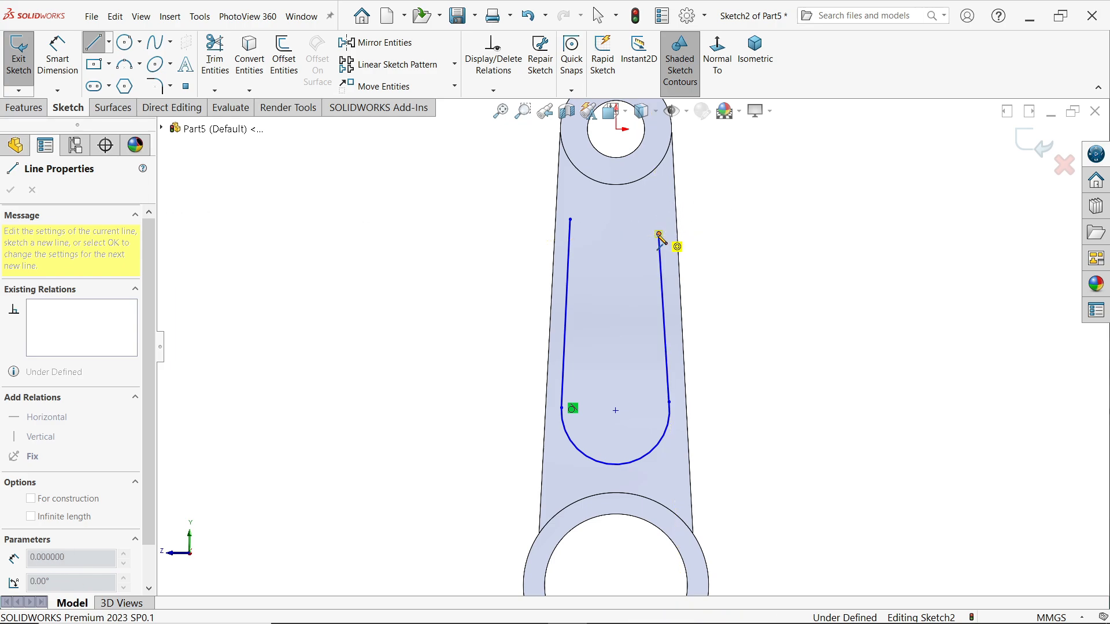
mouse_move(658, 234)
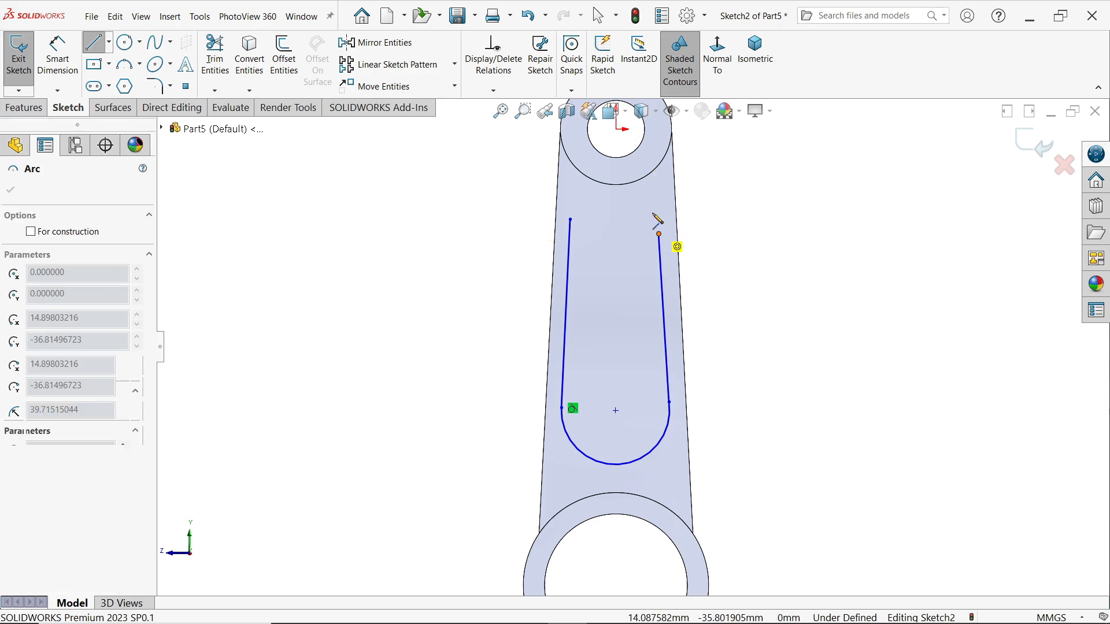
click(570, 231)
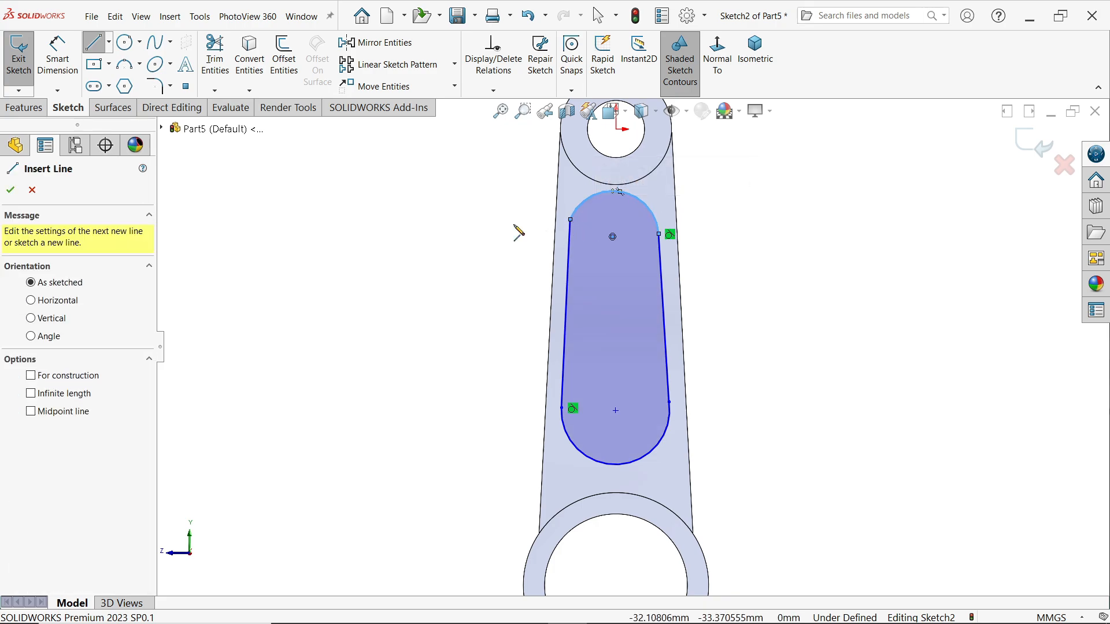
right_click(505, 233)
click(521, 234)
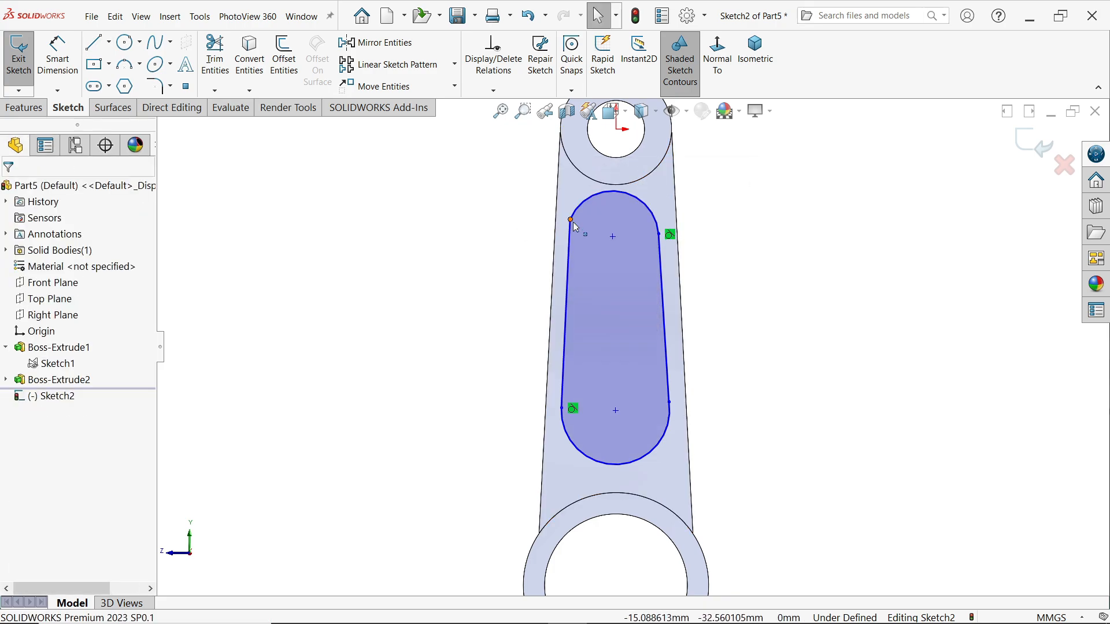
Add tangent relations at the slot outline's upper-left and lower-right line-to-arc corners.
click(605, 197)
click(605, 169)
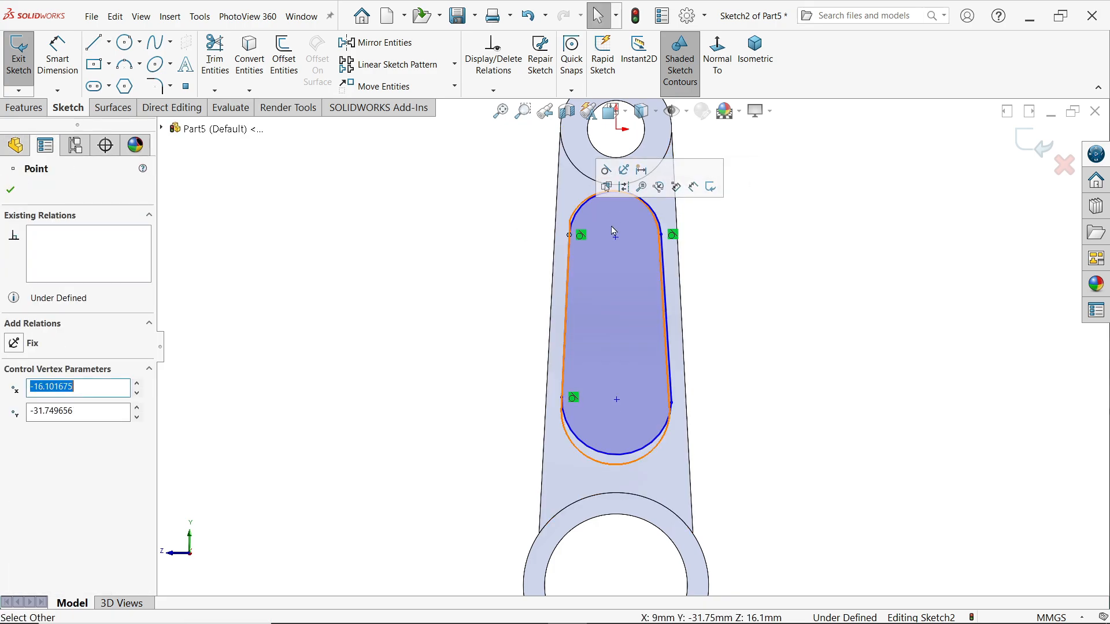
click(672, 404)
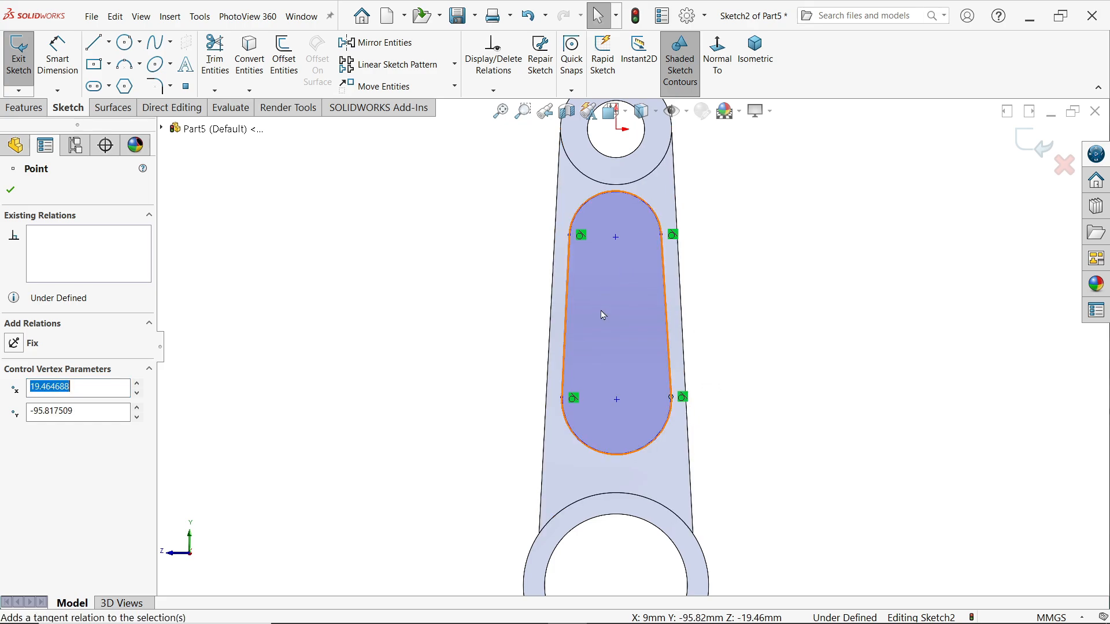
click(506, 248)
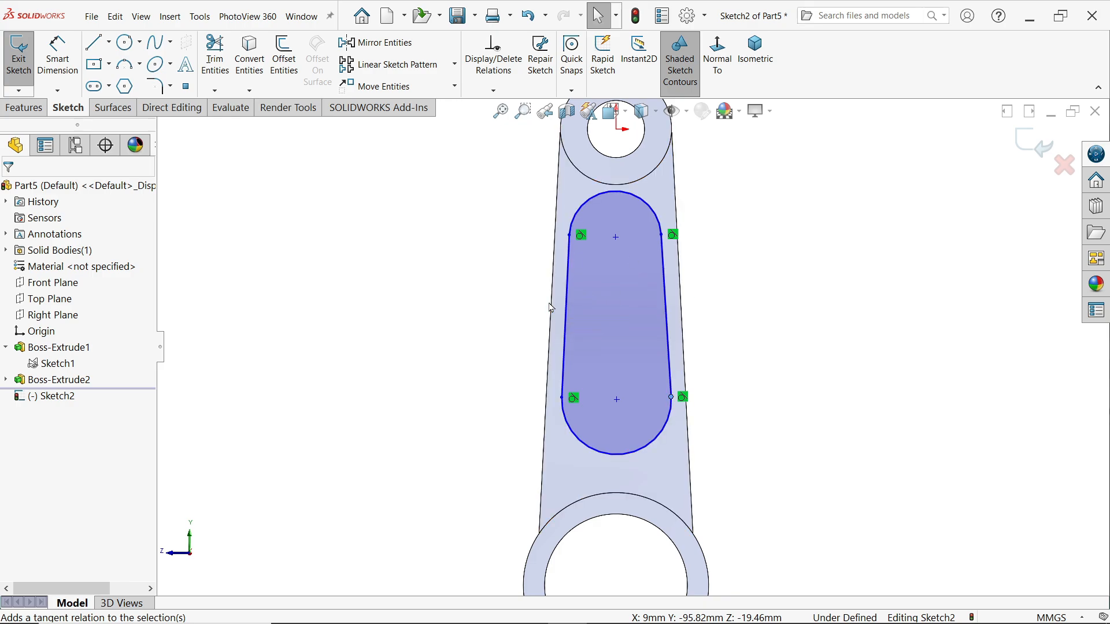
Make each side line of the slot outline parallel to the adjacent outer edge of the shank.
click(568, 308)
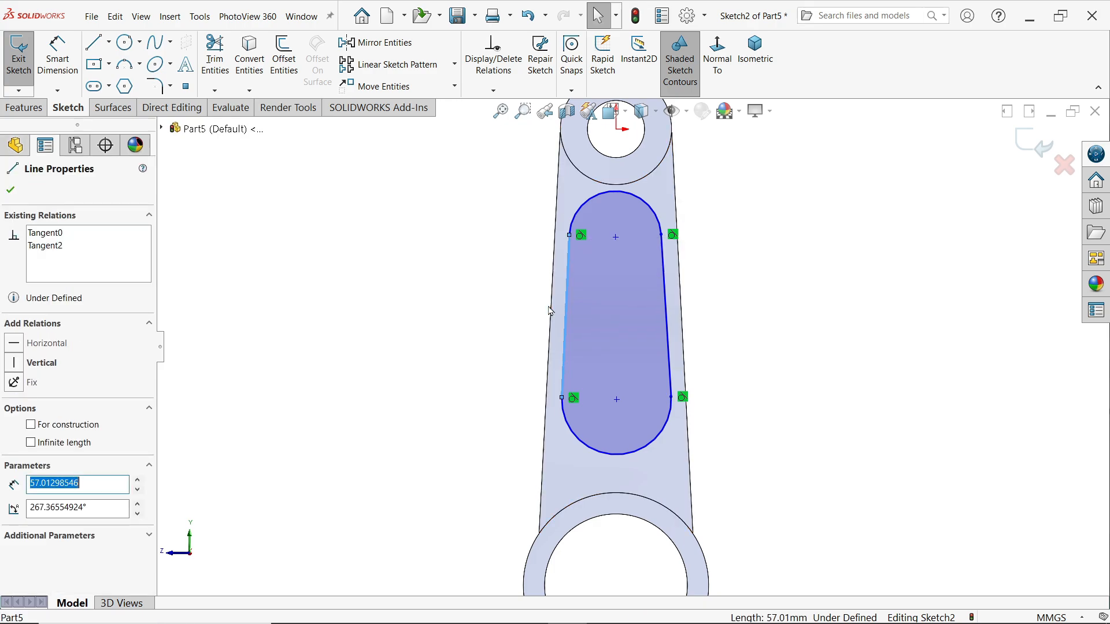
key(Escape)
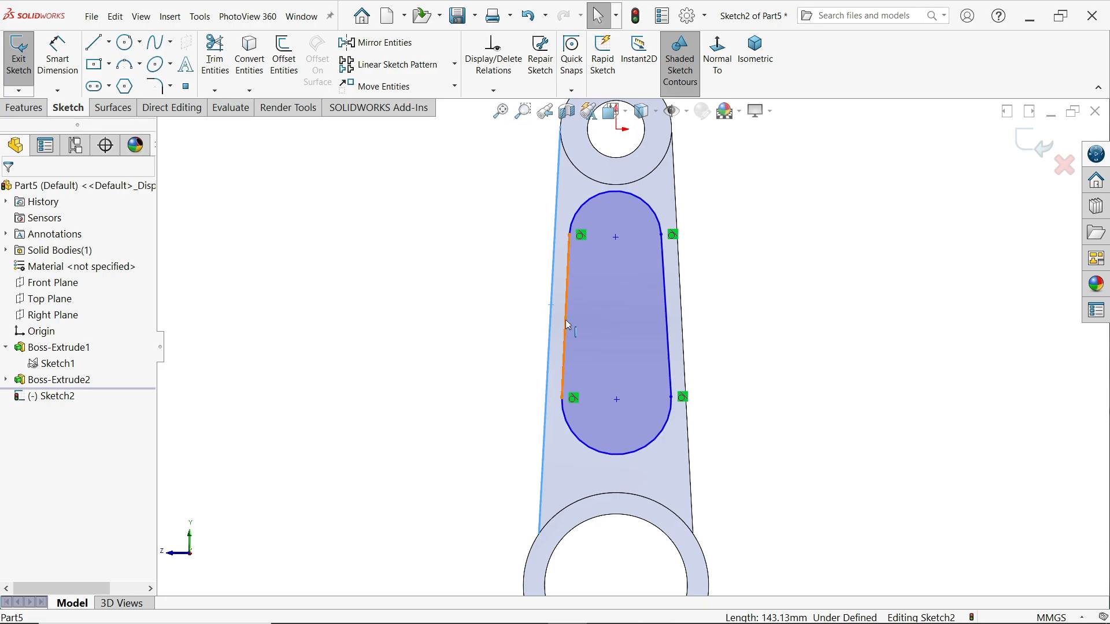
ctrl+click(566, 320)
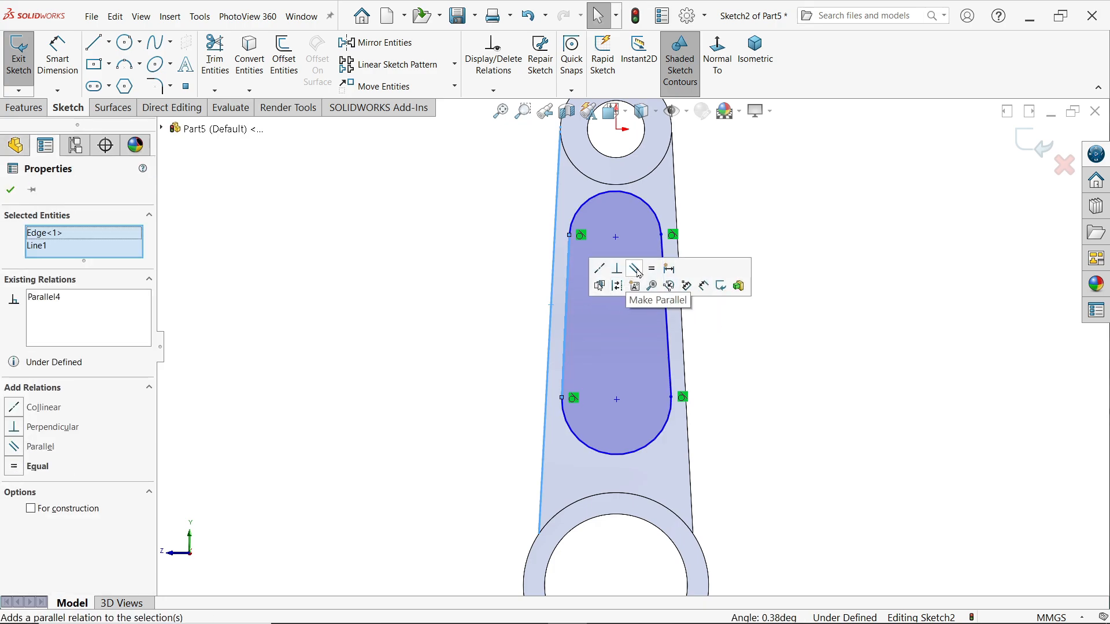
key(Escape)
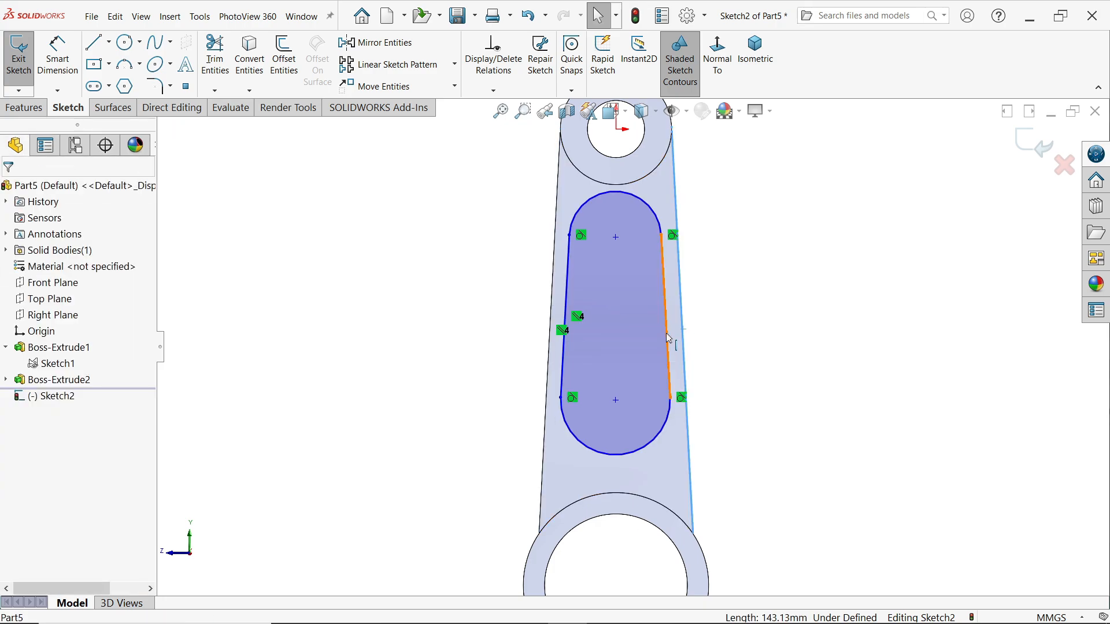
ctrl+click(668, 338)
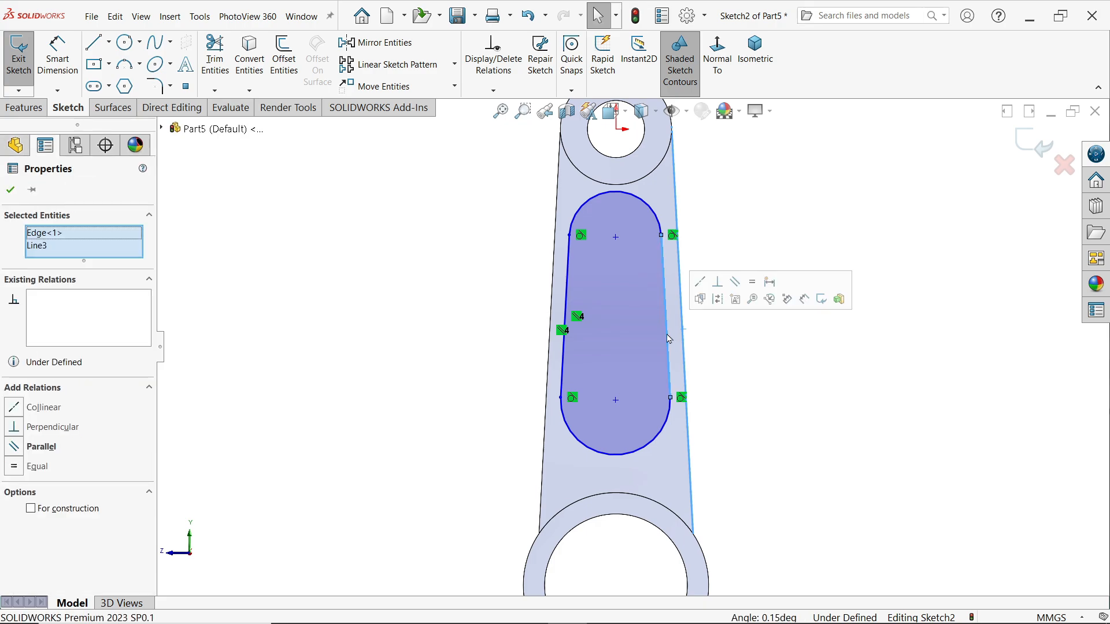
click(735, 281)
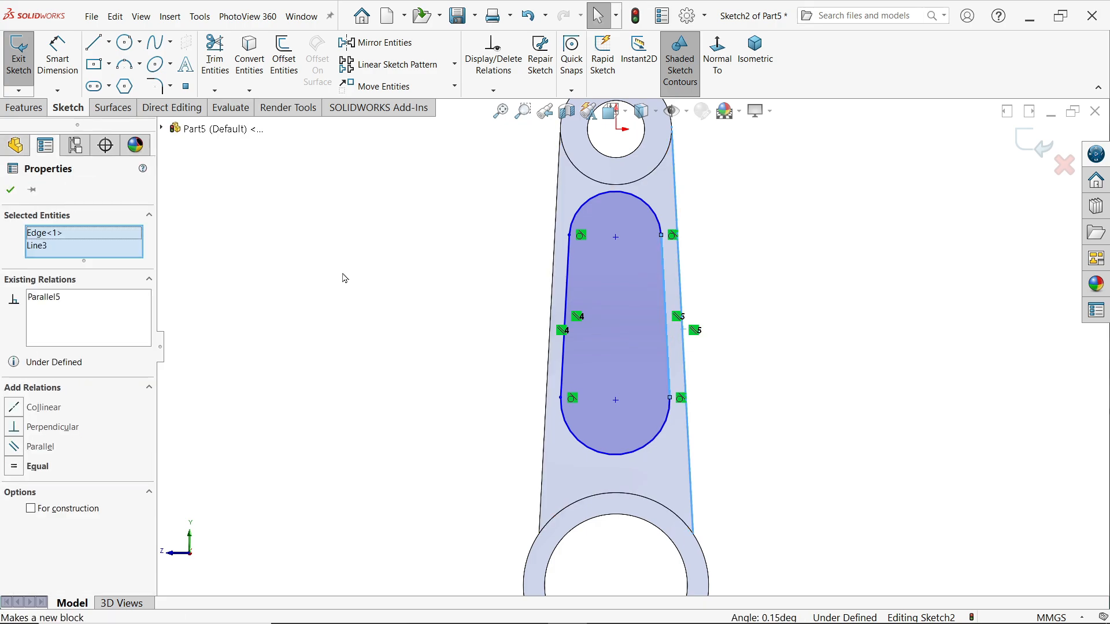
Dimension the gap between the slot's left side line and the shank's left edge as 3.5 mm.
click(68, 72)
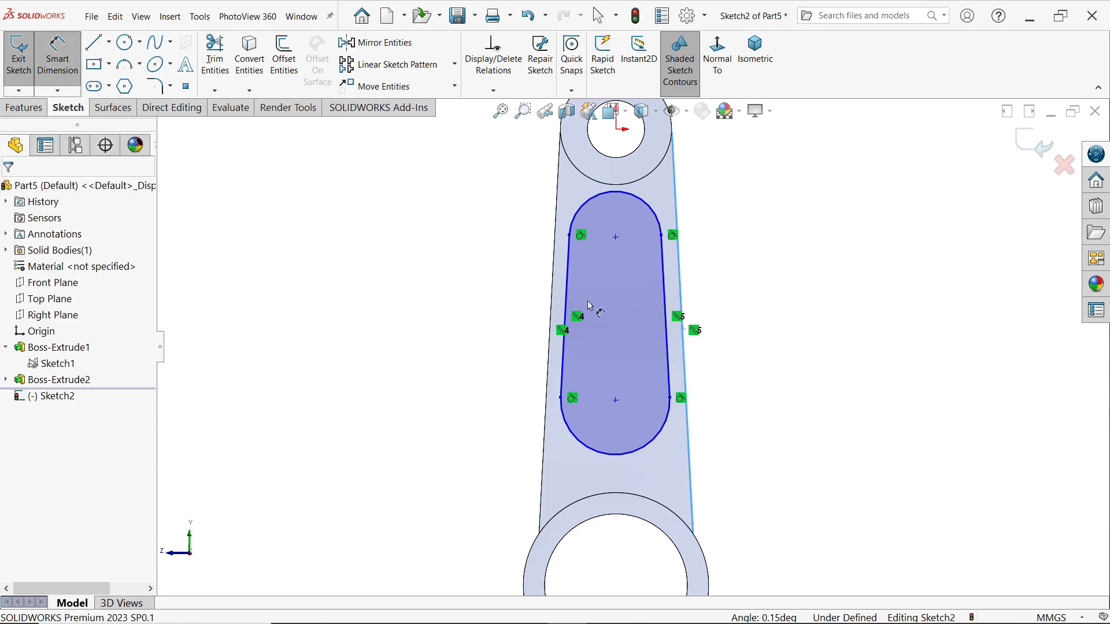
click(565, 315)
click(551, 305)
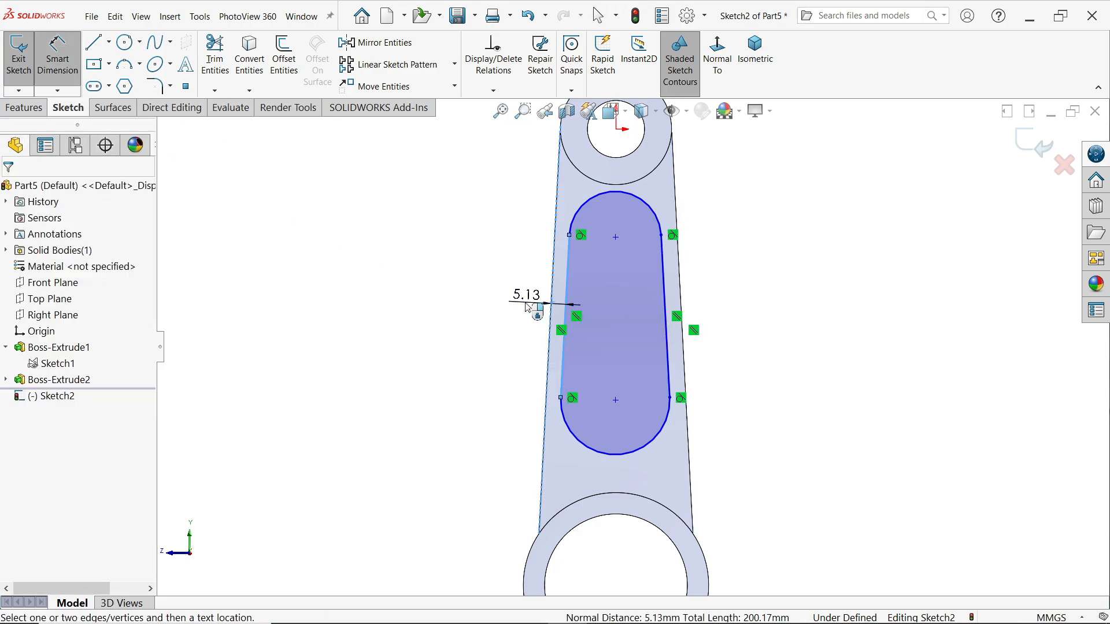
click(525, 303)
text(3.5)
click(455, 281)
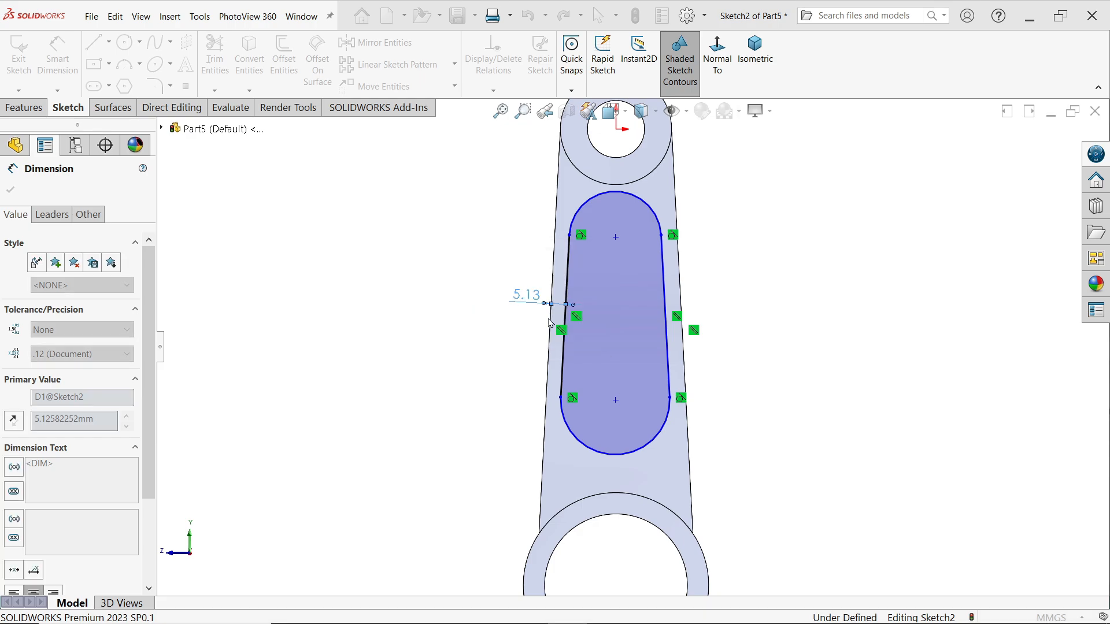
Dimension the gap between the slot's right side line and the shank's right edge as 3.5 mm.
click(665, 312)
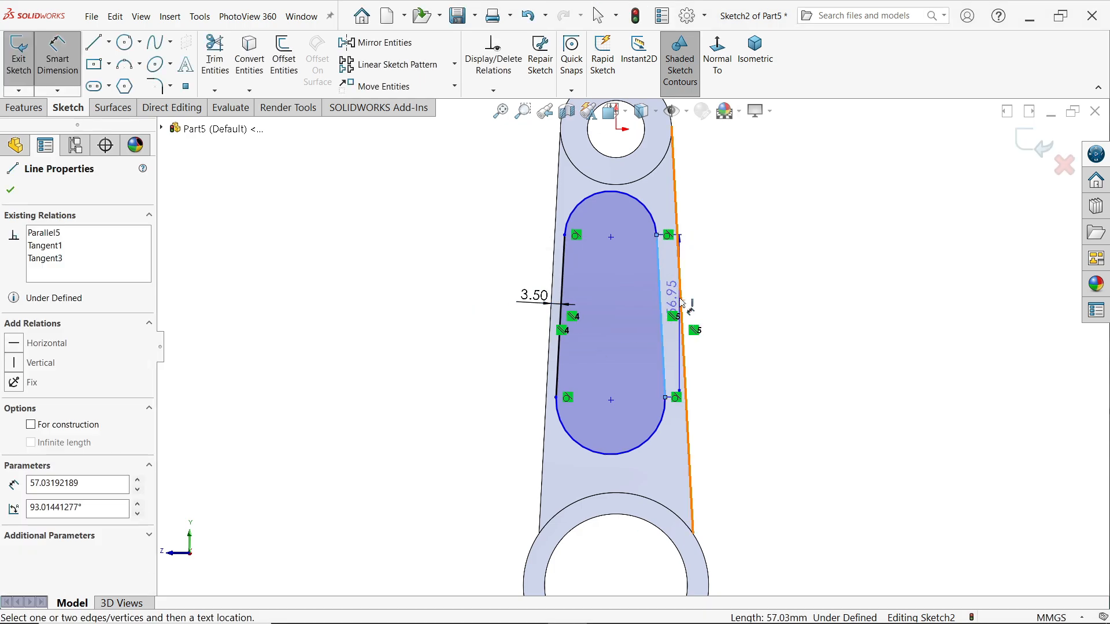
click(683, 303)
click(699, 290)
text(3.5)
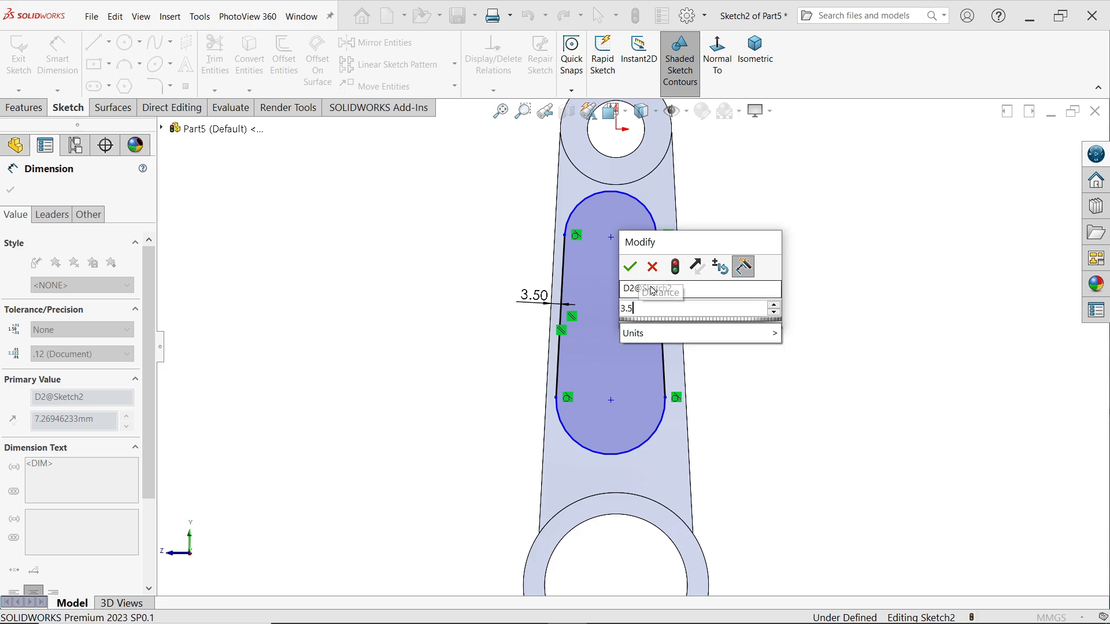
key(Return)
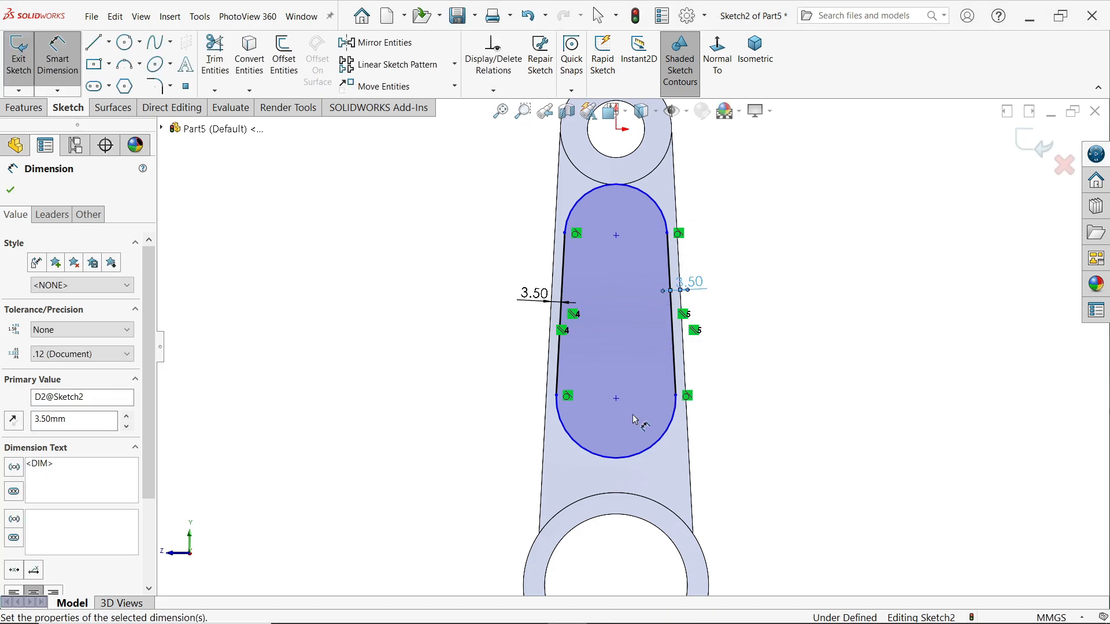
scroll(607, 449, down, 3)
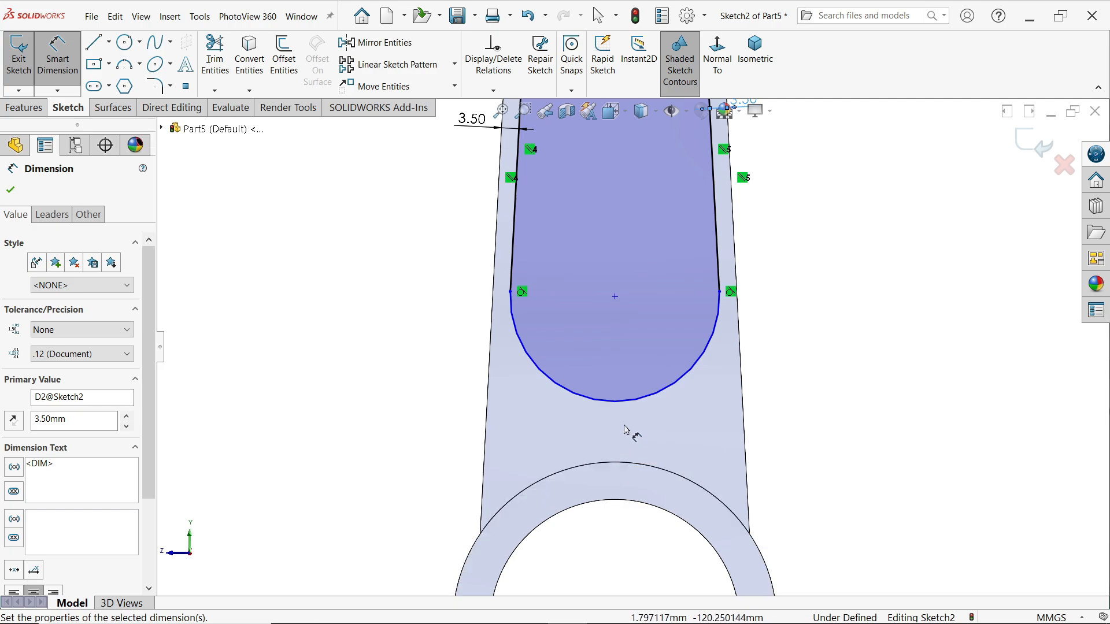
Dimension the gap between the slot's lower arc and the large ring's outer edge as 5 mm.
click(630, 404)
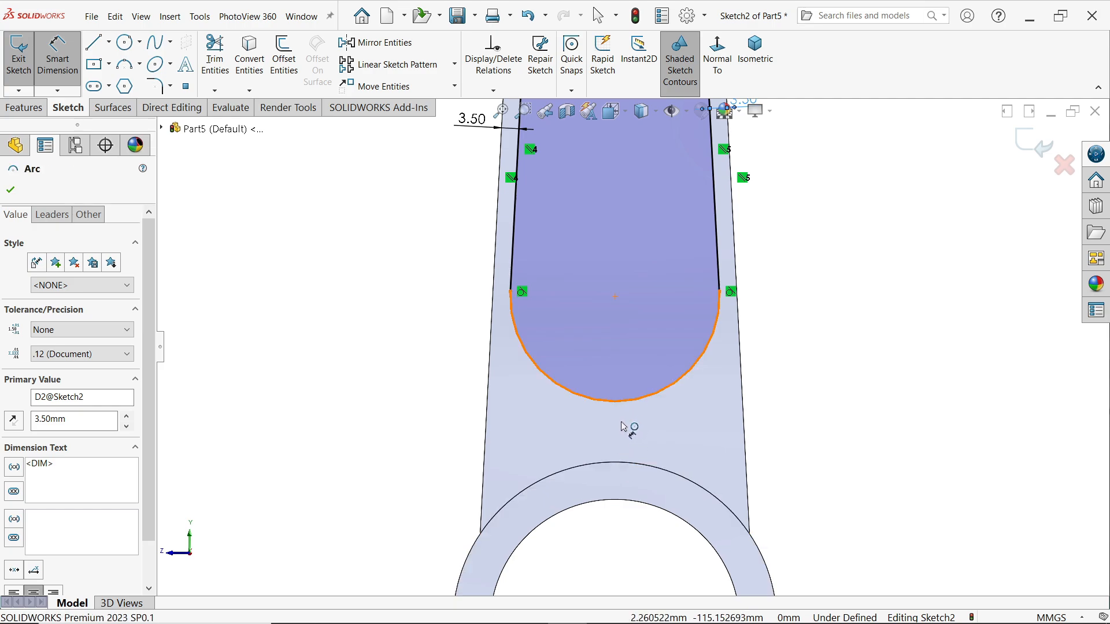
click(612, 466)
click(657, 439)
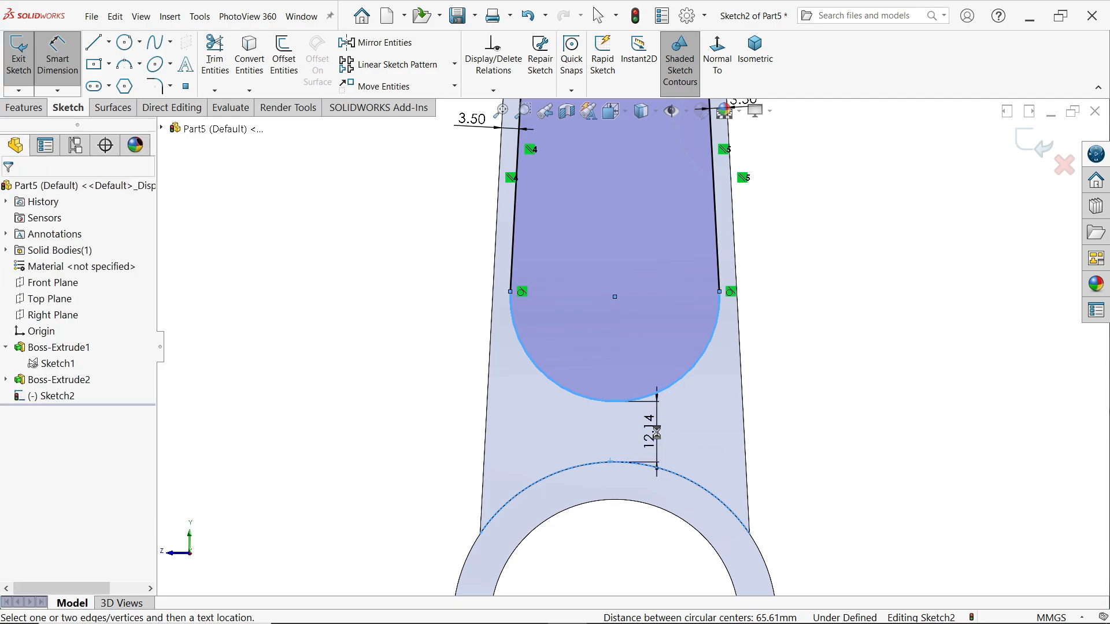
text(5)
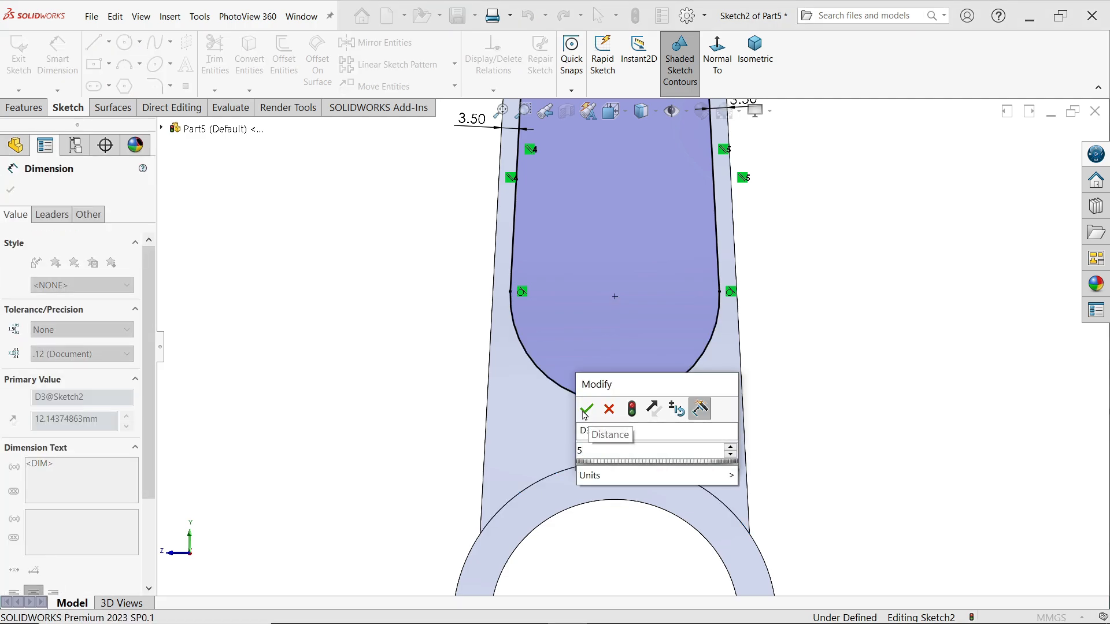
click(586, 409)
Pull the centre of the slot's upper arc down so the arc clears the small ring's outer edge.
scroll(642, 380, up, 3)
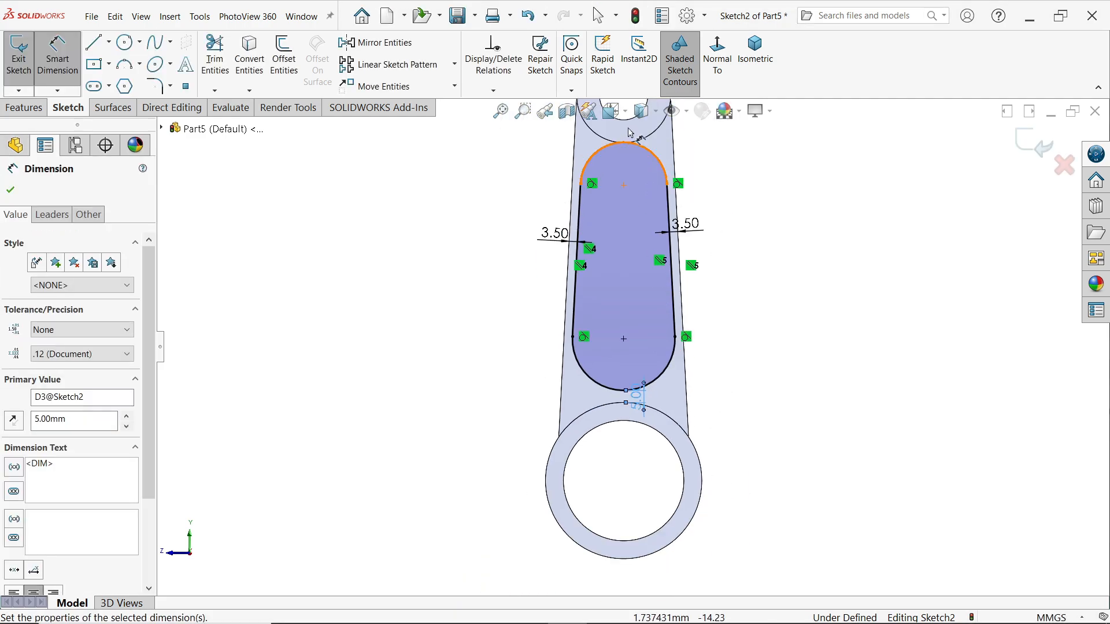
scroll(630, 133, down, 4)
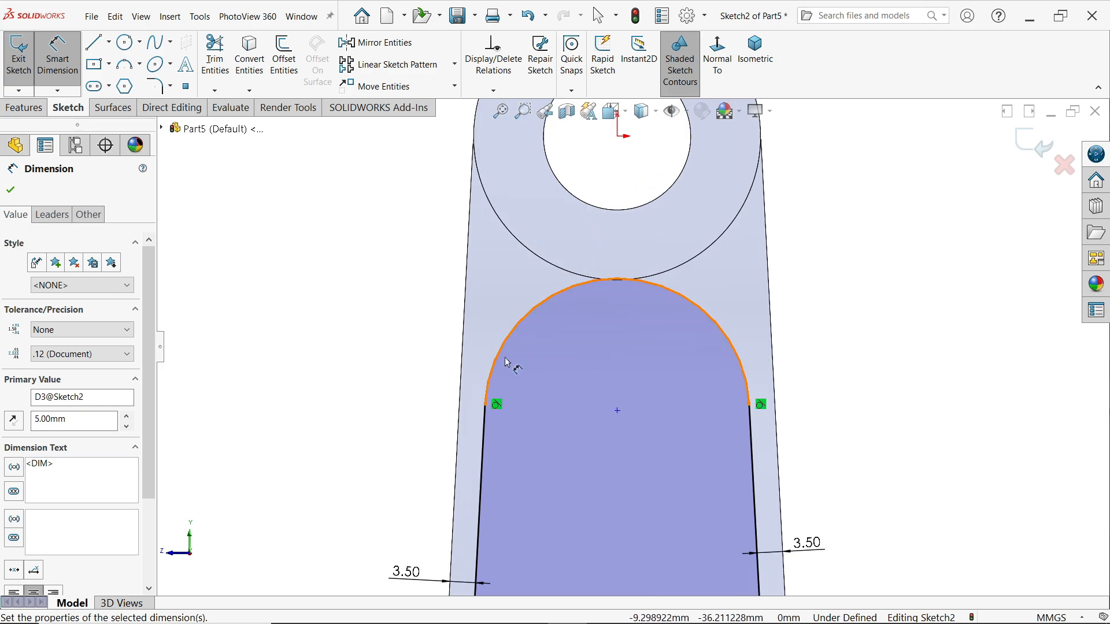
key(Escape)
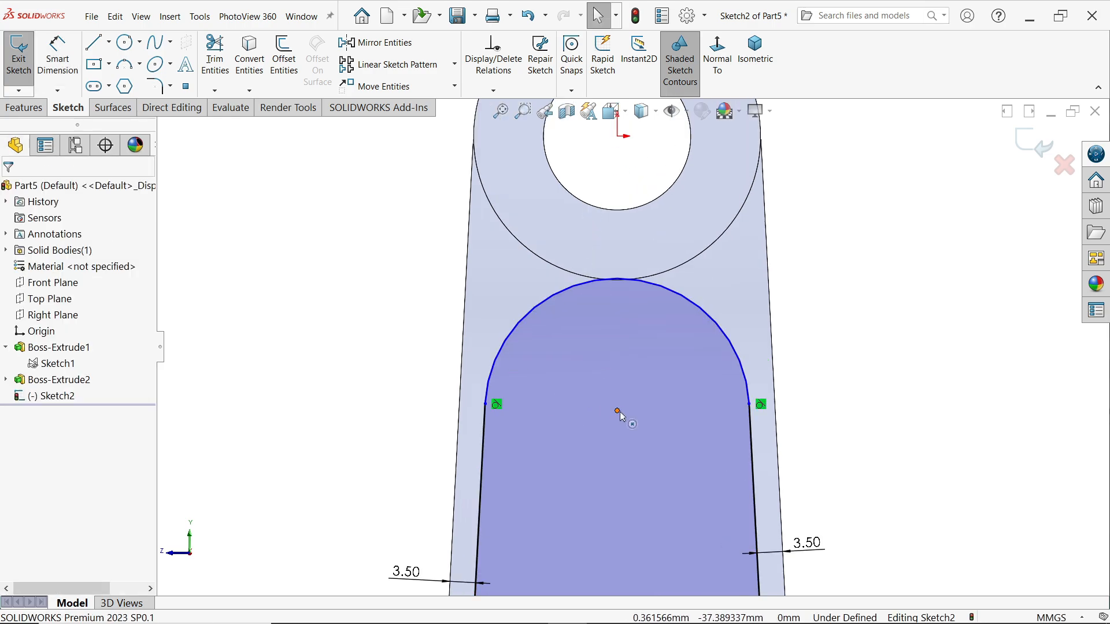
drag(618, 410, 617, 443)
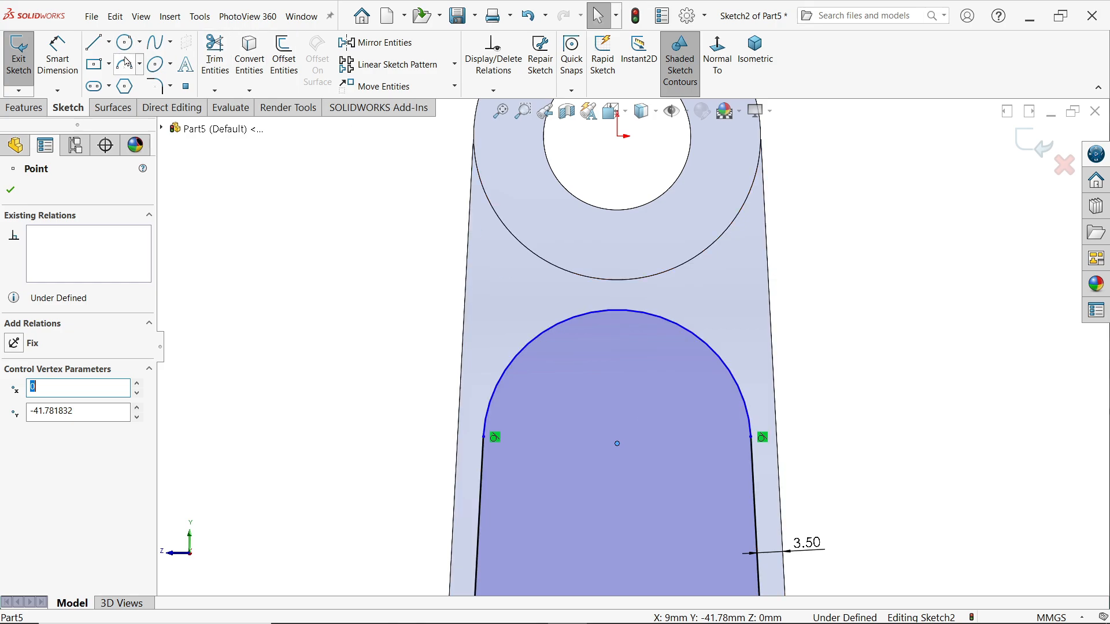
Dimension the gap between the slot's upper arc and the small ring's outer edge as 5 mm.
click(57, 57)
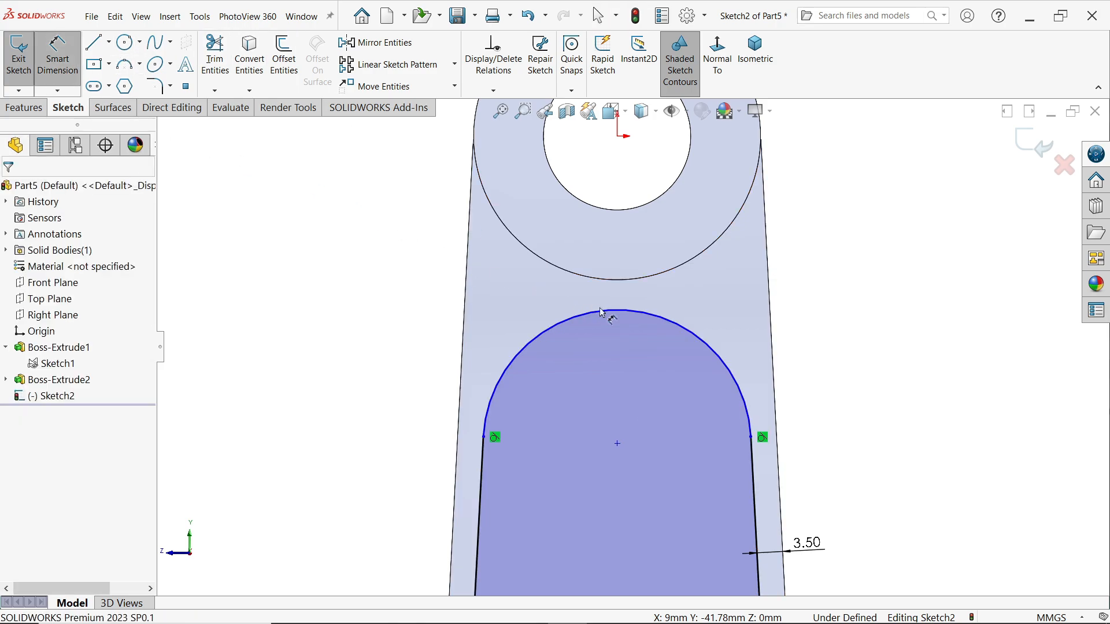
click(629, 317)
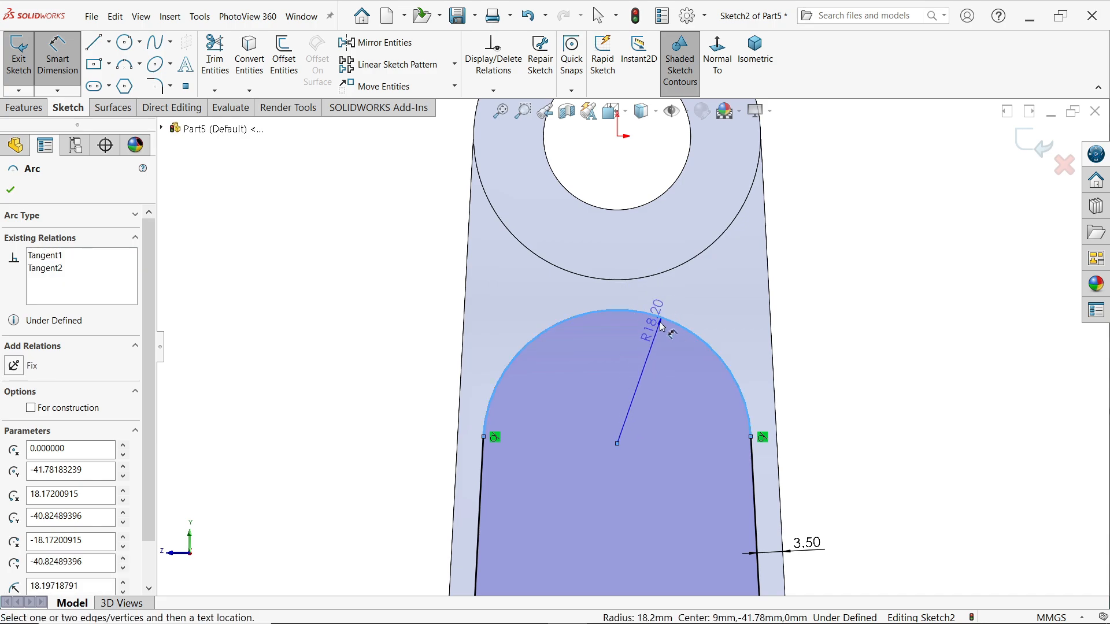
key(Escape)
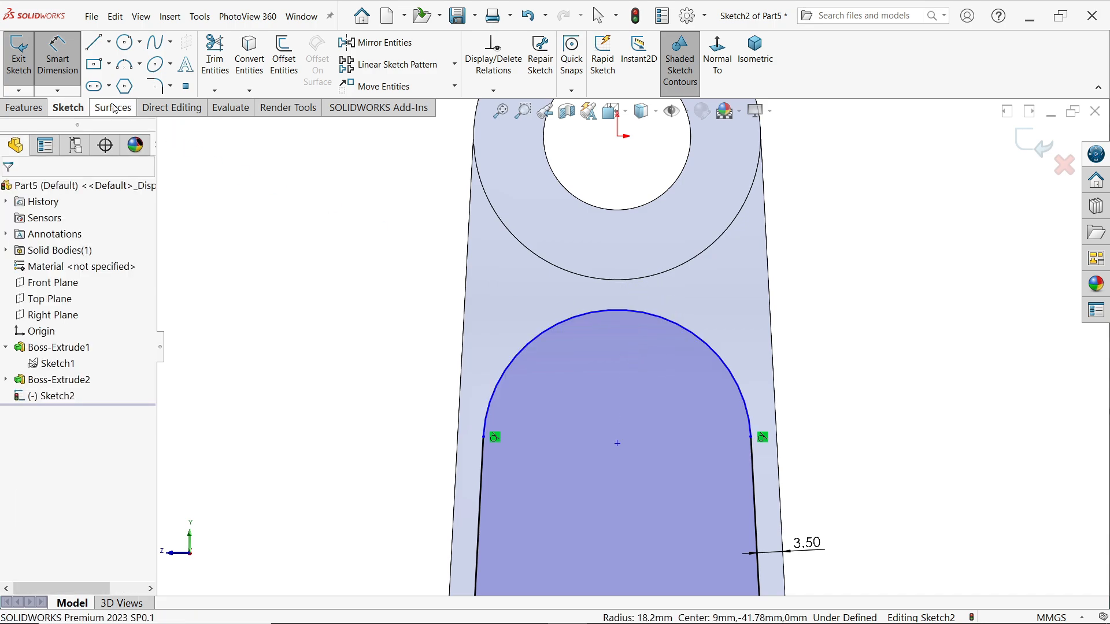
click(654, 320)
click(639, 281)
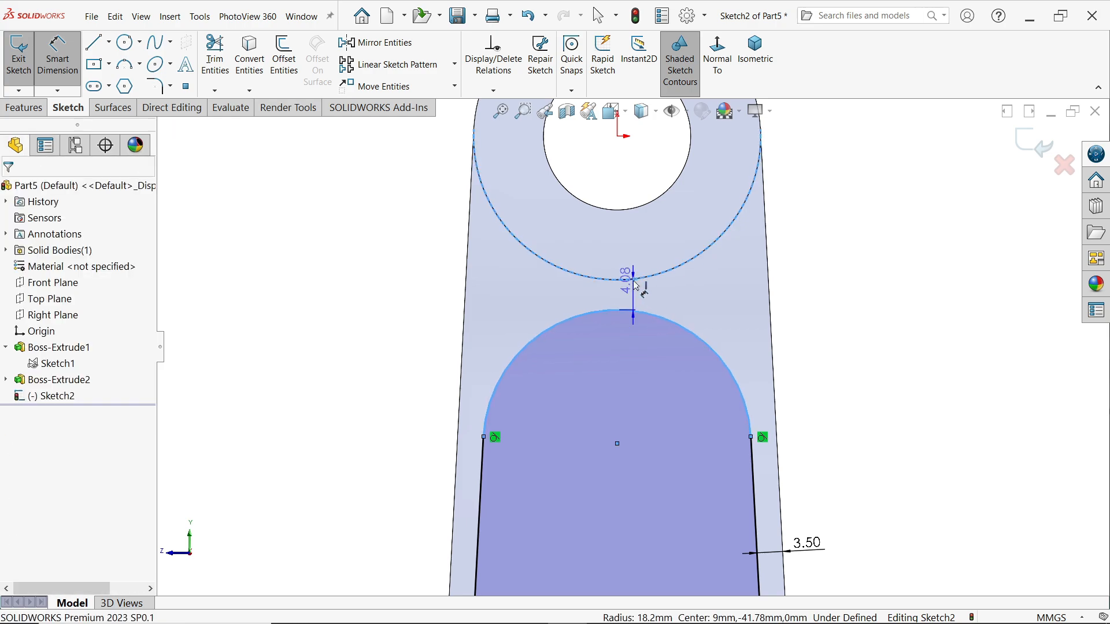
click(694, 293)
text(5)
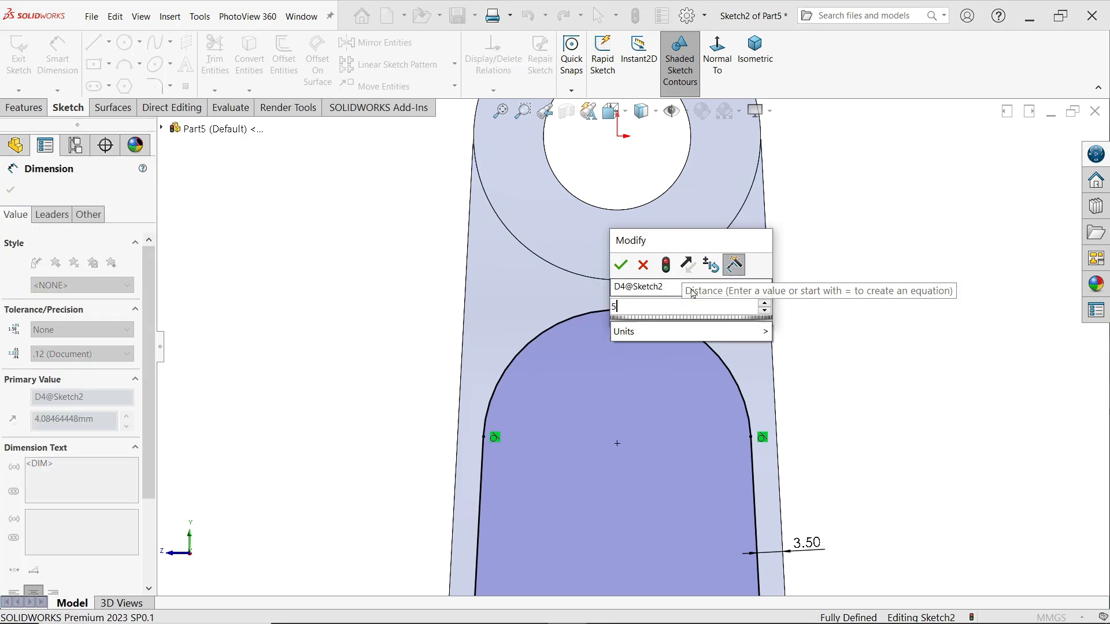
click(624, 269)
Start an extruded cut from the slot sketch on the shank.
scroll(633, 347, up, 5)
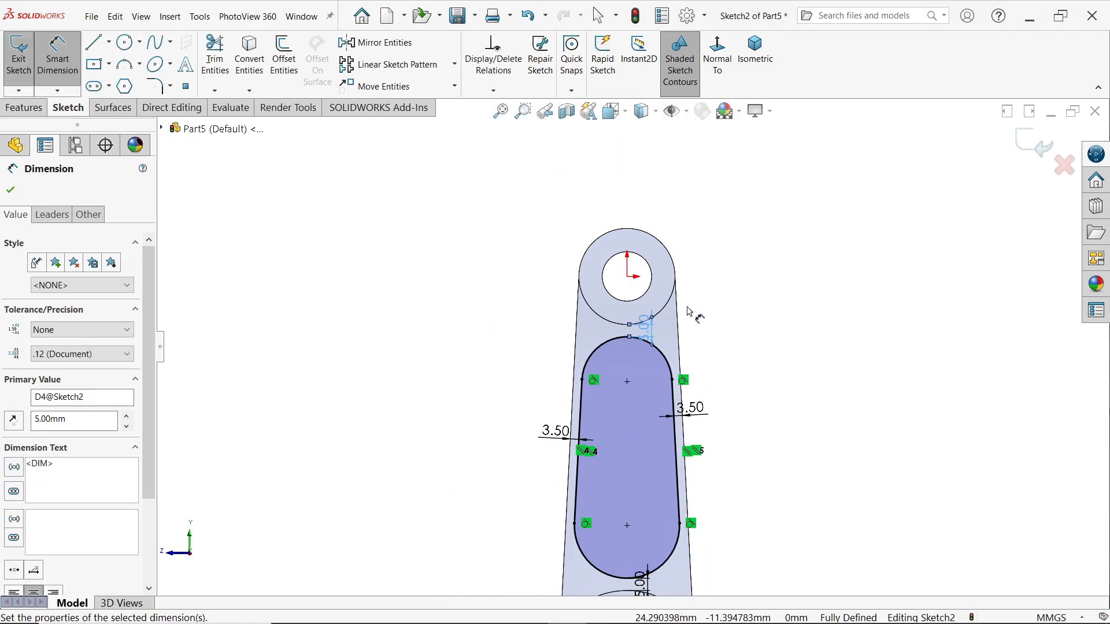
scroll(654, 511, down, 3)
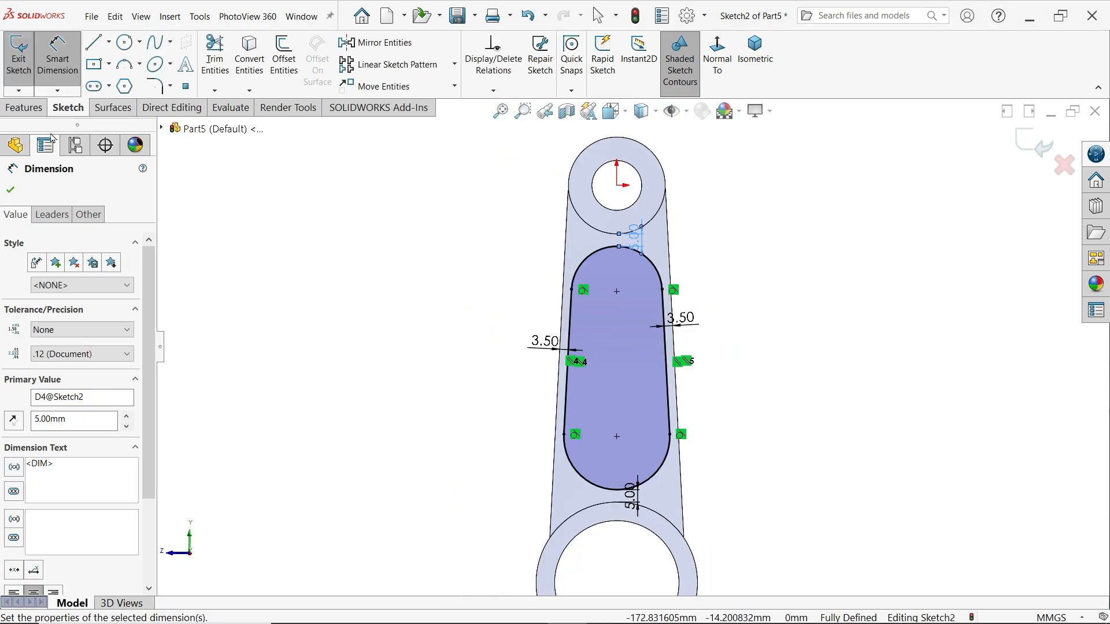
click(35, 113)
click(221, 58)
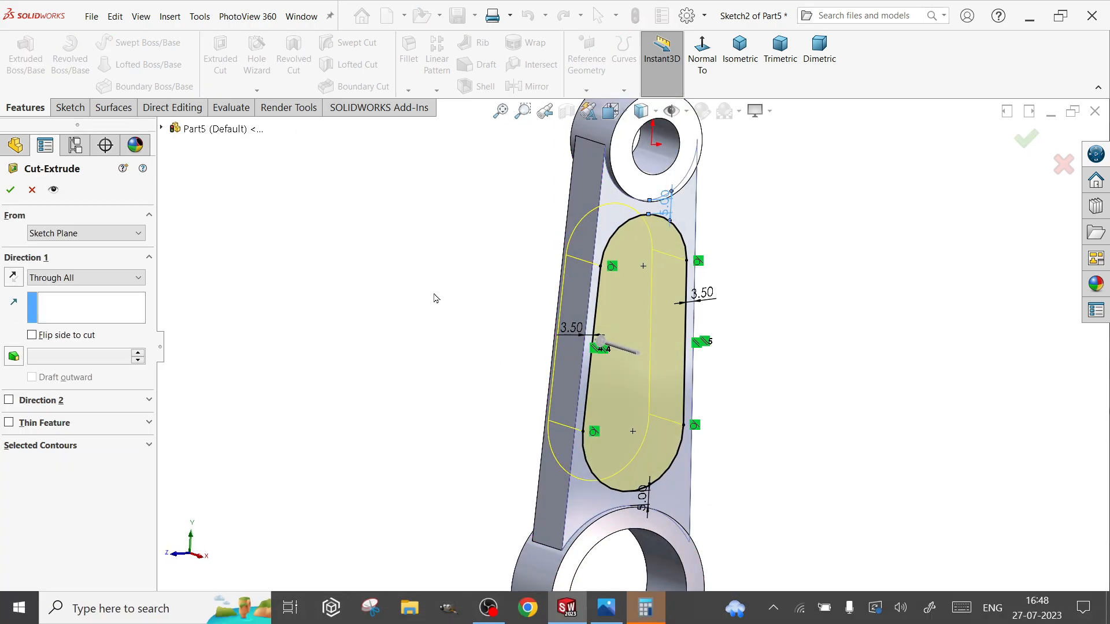
Work out the recess depth in Calculator by subtracting 3.5 from 18 and dividing by 2, and close Calculator.
click(638, 614)
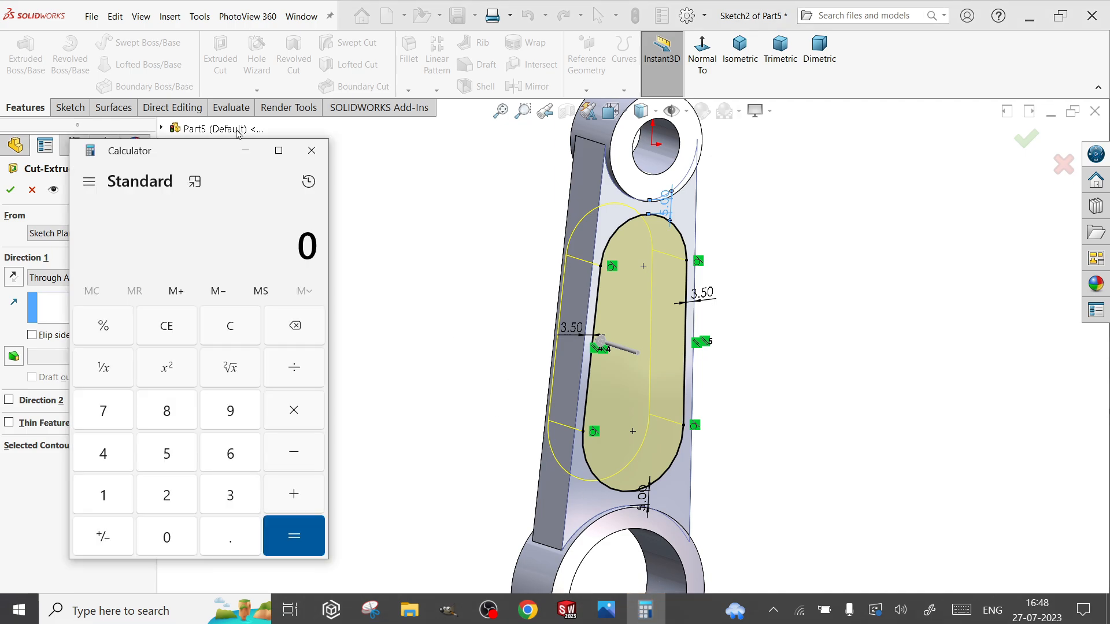
drag(270, 156, 478, 156)
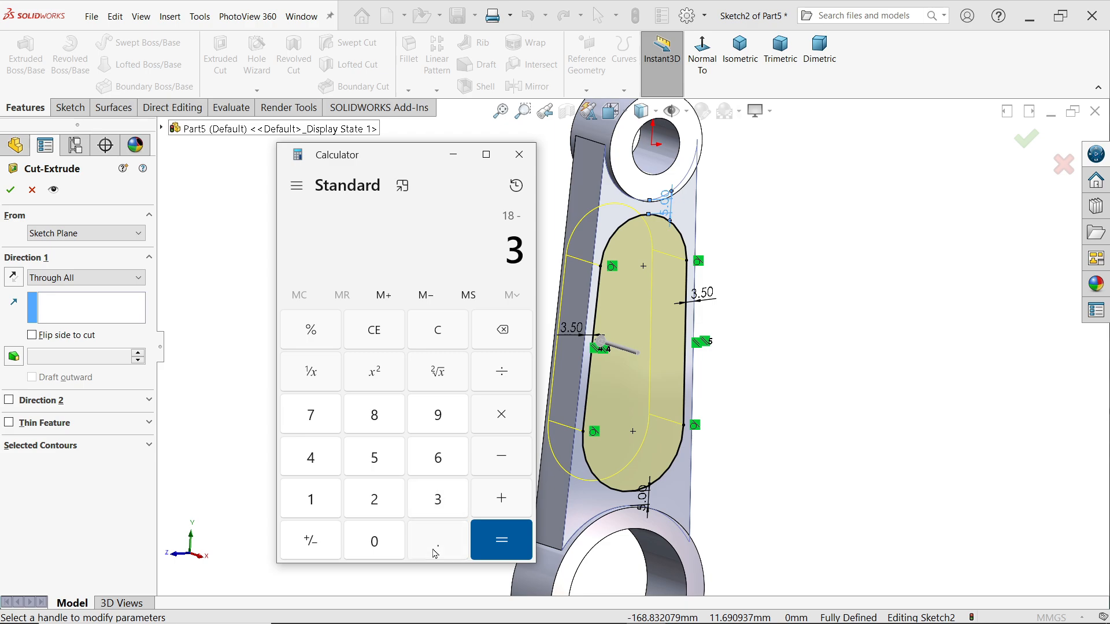
click(370, 466)
click(502, 535)
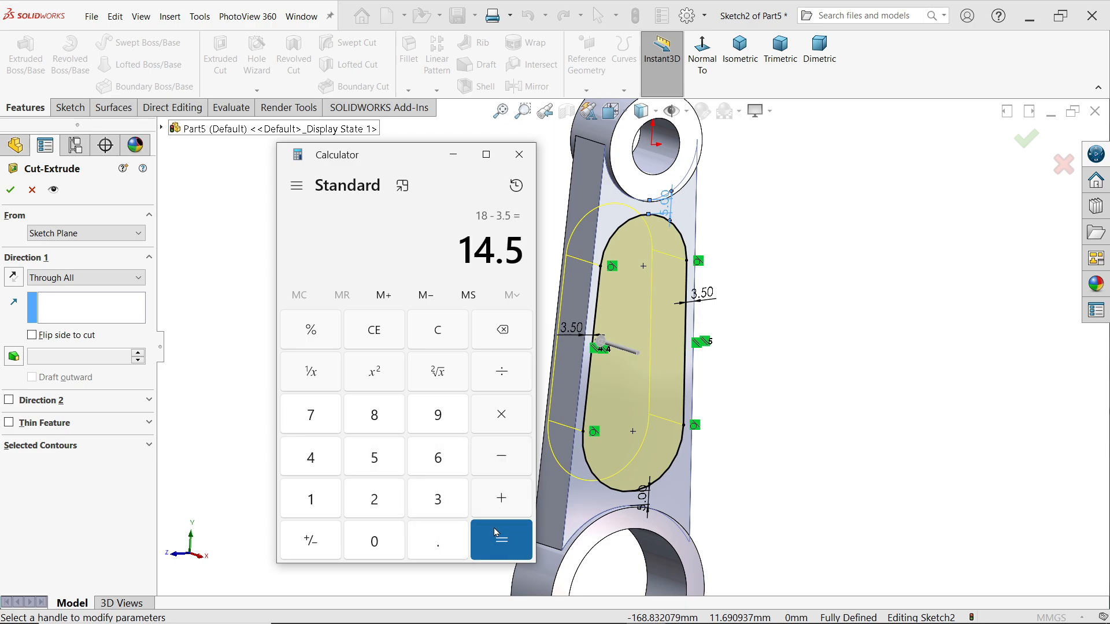
click(387, 499)
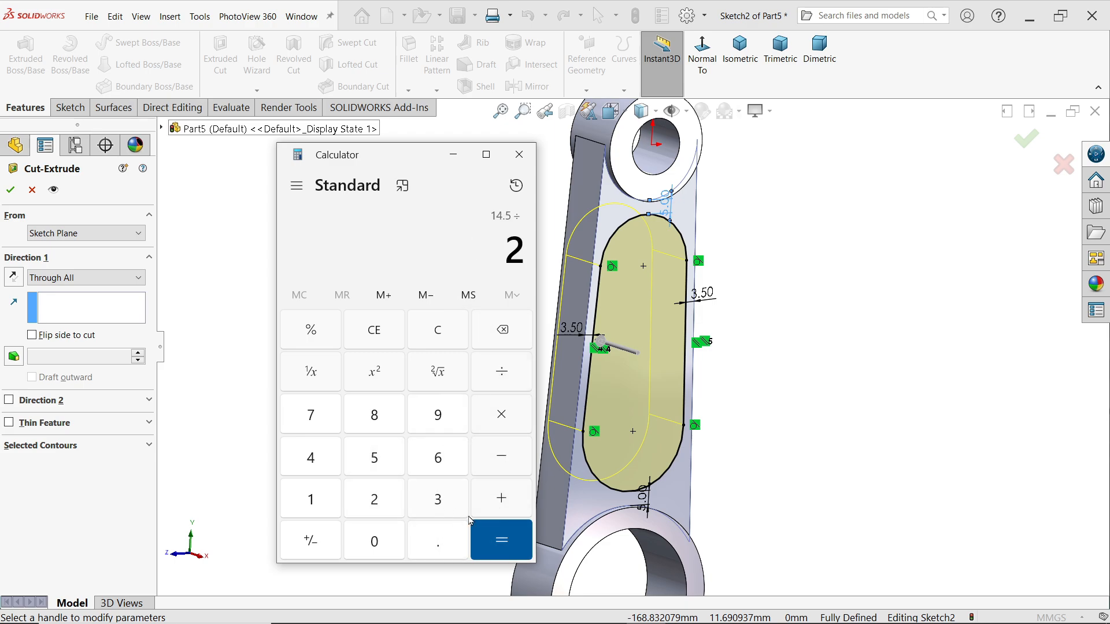
click(501, 539)
click(519, 155)
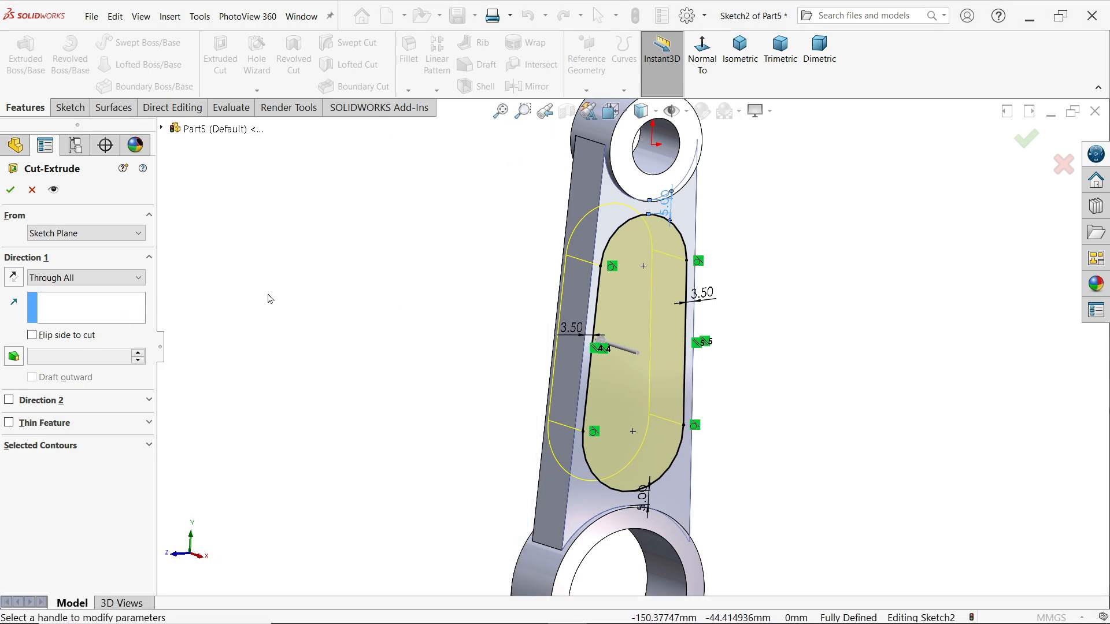
Cut the slot recess into the shank as a blind cut 7.25 mm deep.
click(70, 278)
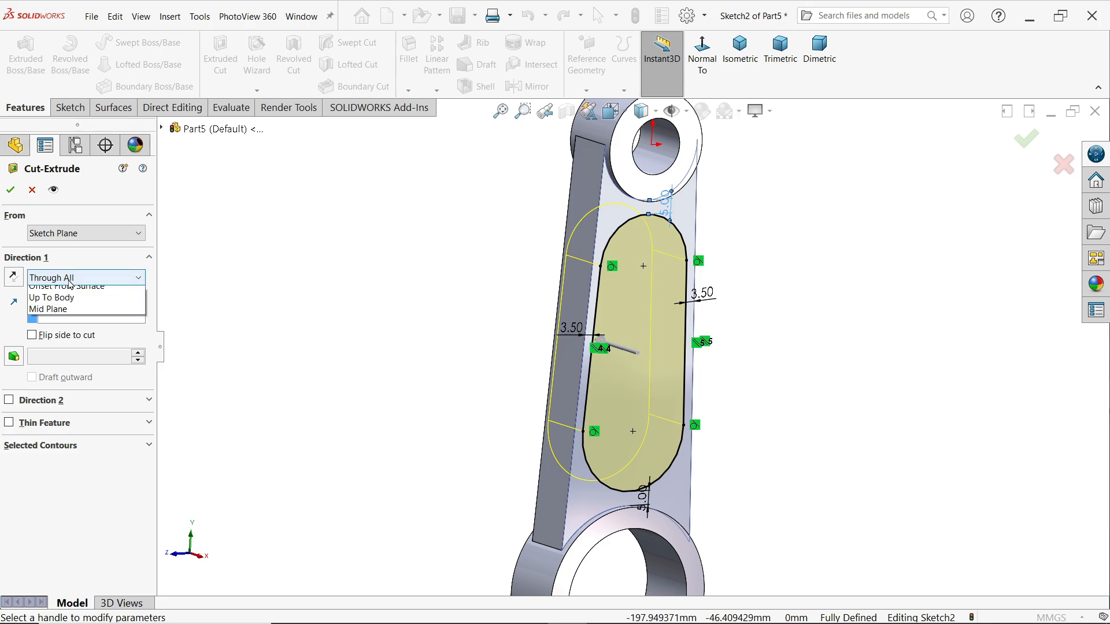
click(64, 291)
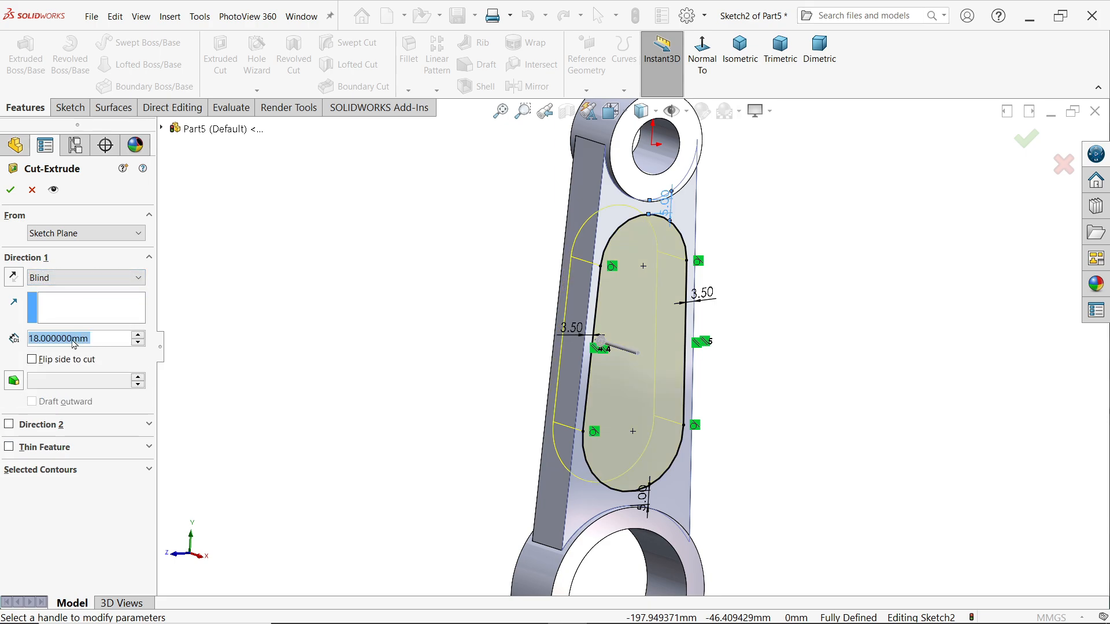
text(7.25)
key(Return)
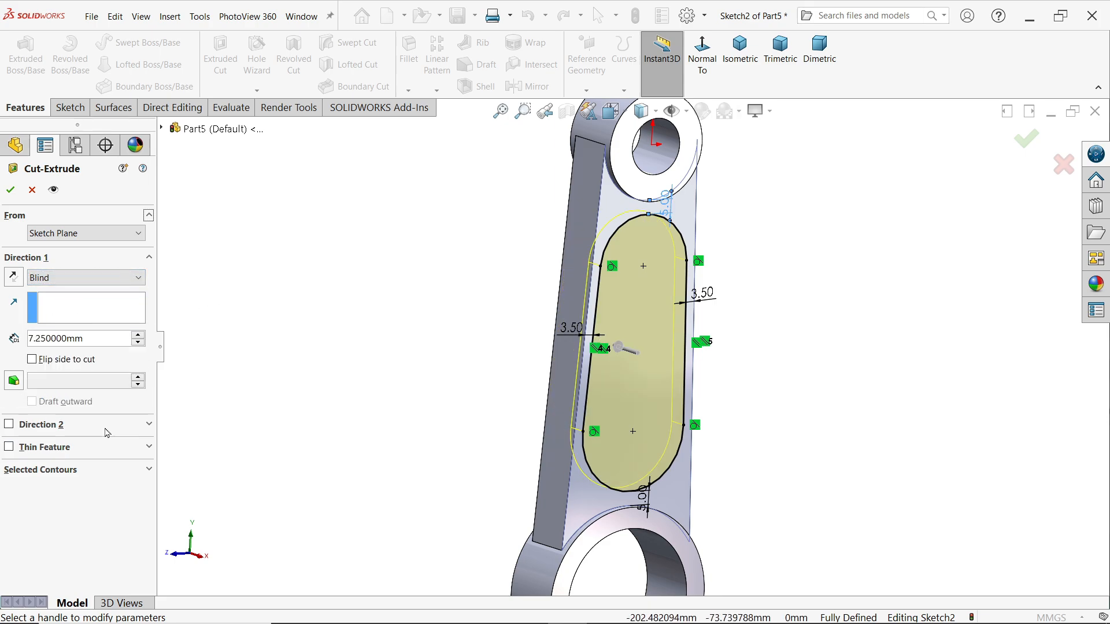
click(11, 189)
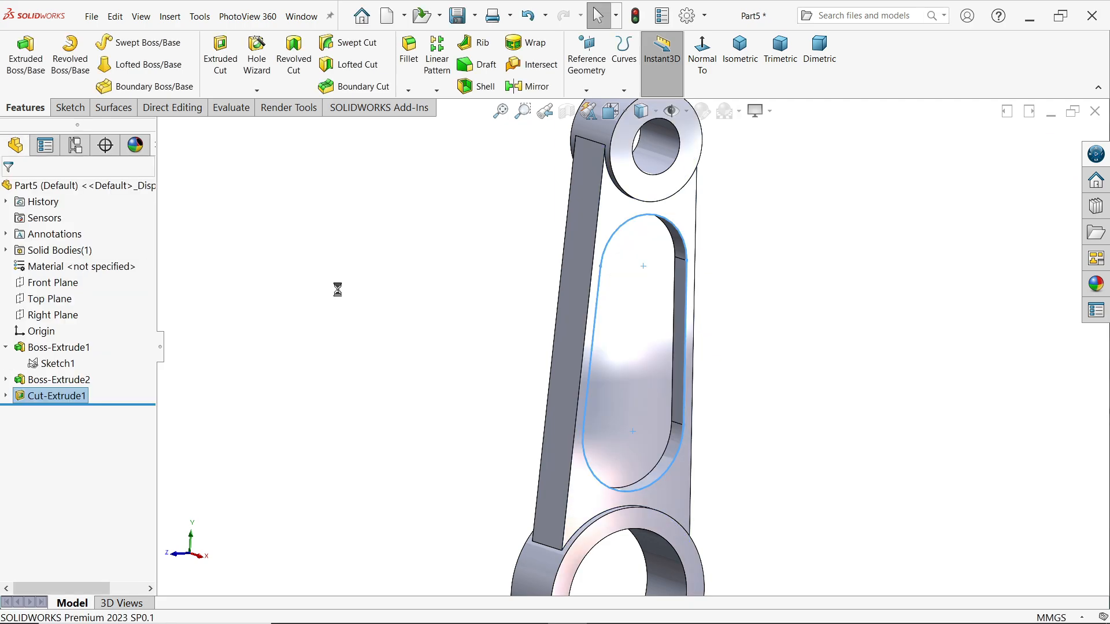
Mirror the slot recess cut about the Right Plane onto the opposite side of the shank.
middle_drag(409, 275, 497, 191)
click(538, 88)
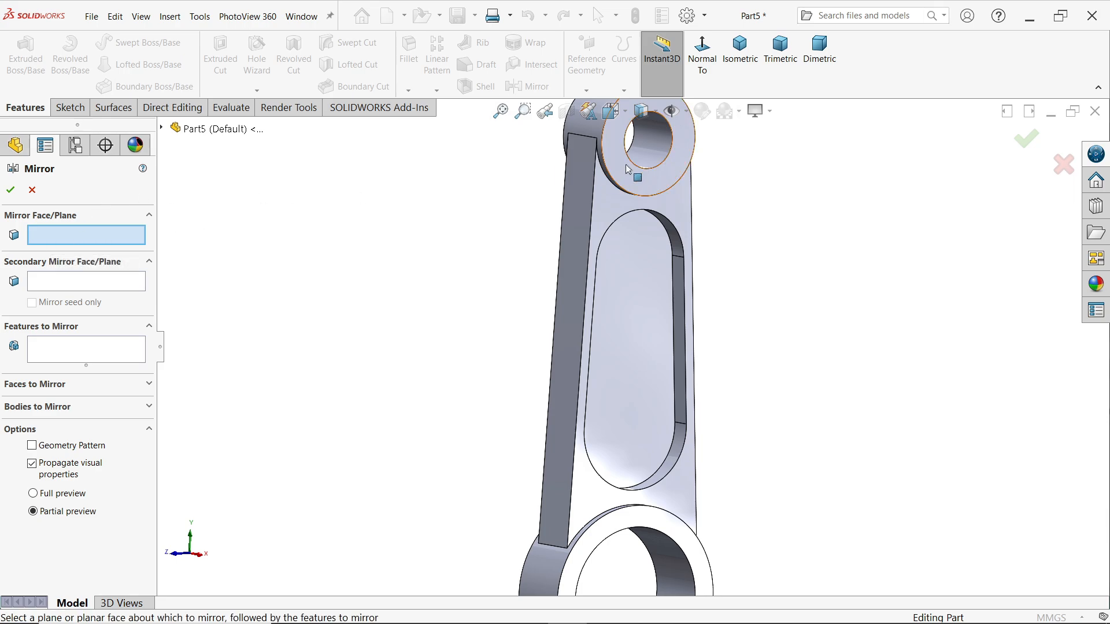
click(163, 129)
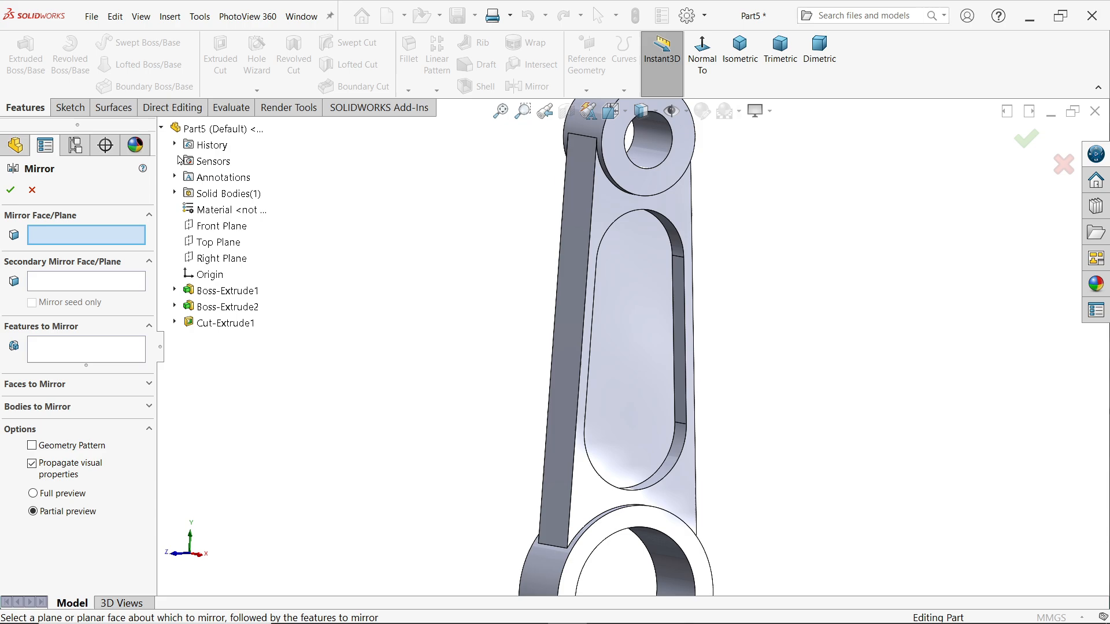
click(213, 265)
mouse_move(401, 295)
middle_down()
mouse_move(424, 293)
mouse_move(408, 293)
middle_up()
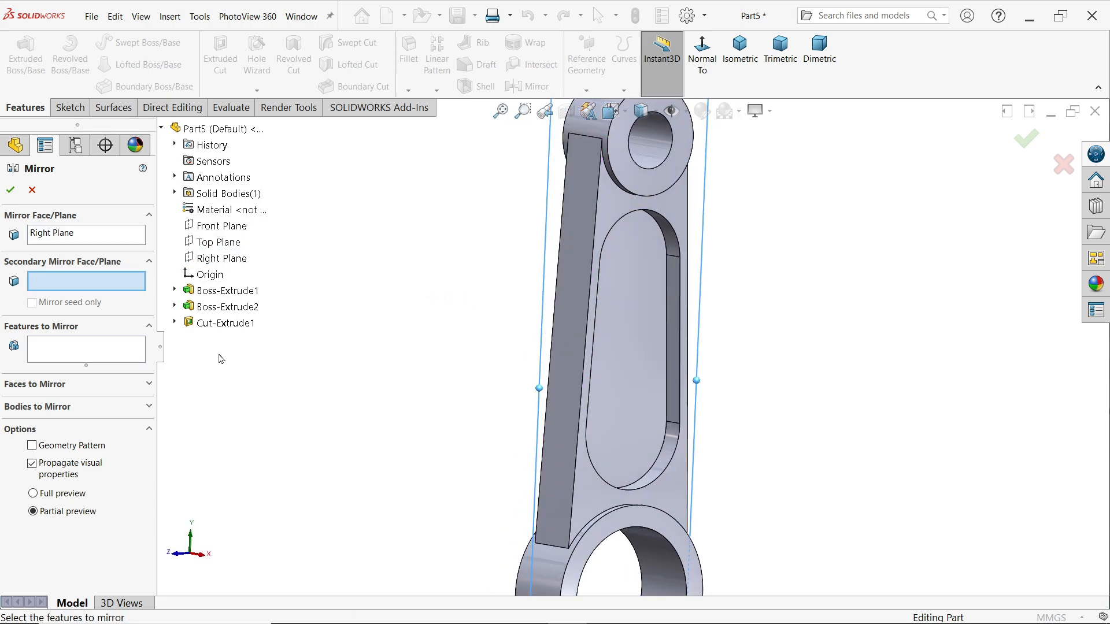
click(74, 354)
click(211, 323)
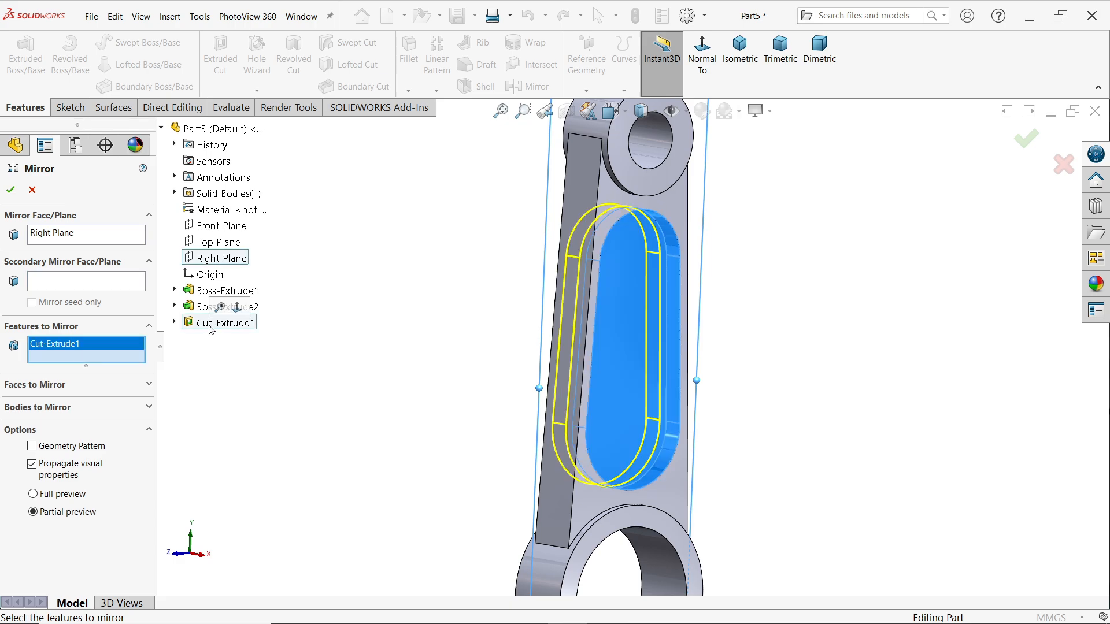
middle_drag(370, 326, 468, 325)
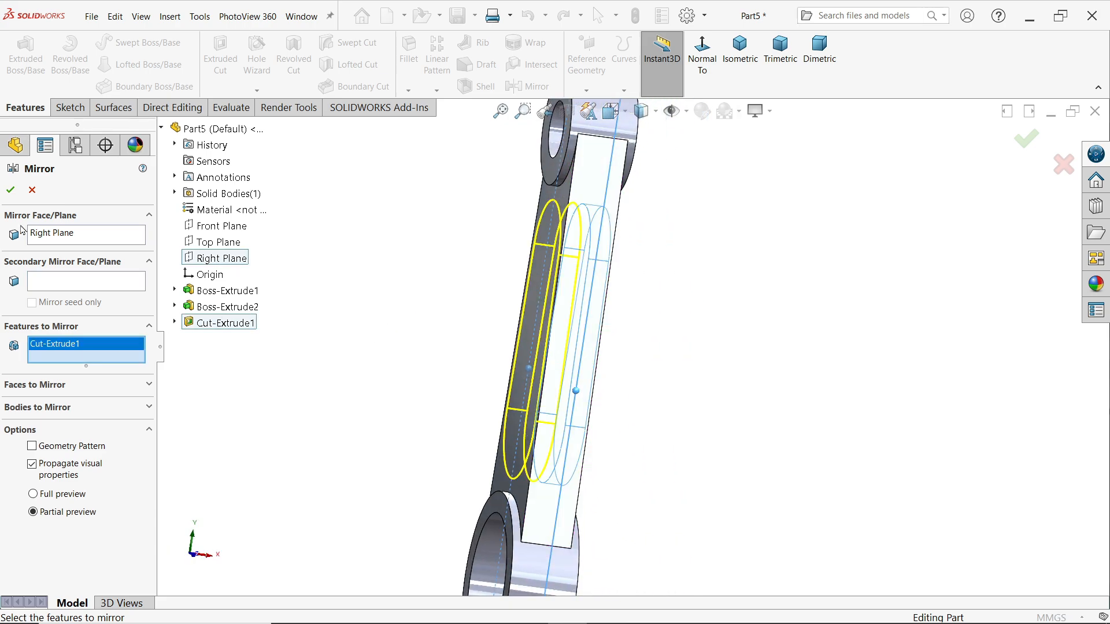
click(10, 190)
Section the connecting rod along the Front Plane with a planar section view.
middle_drag(239, 308, 177, 298)
click(563, 112)
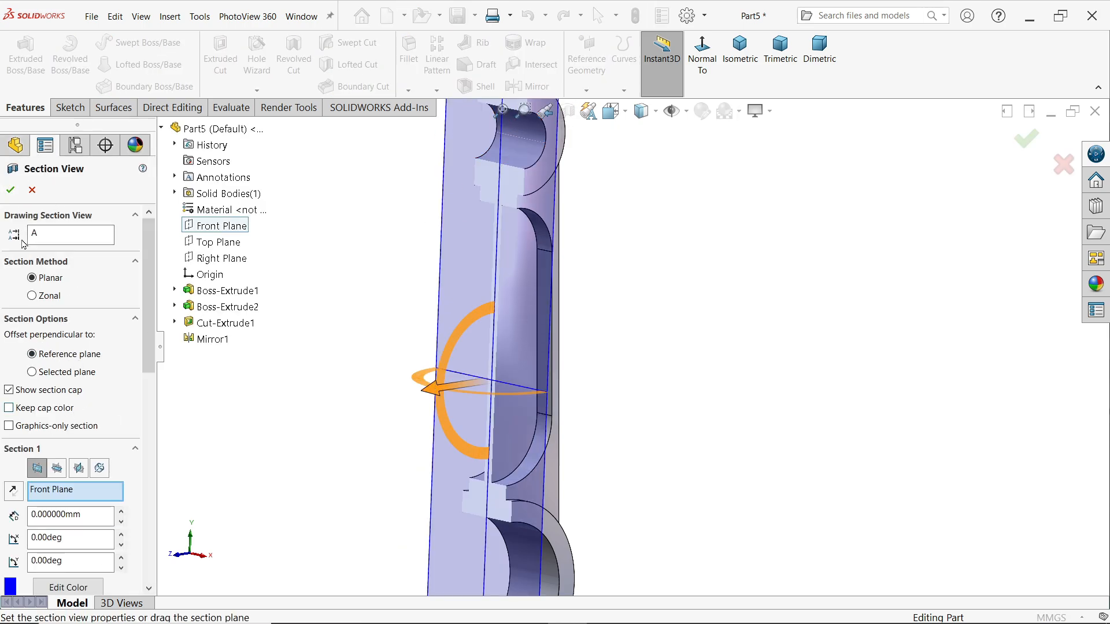
click(11, 189)
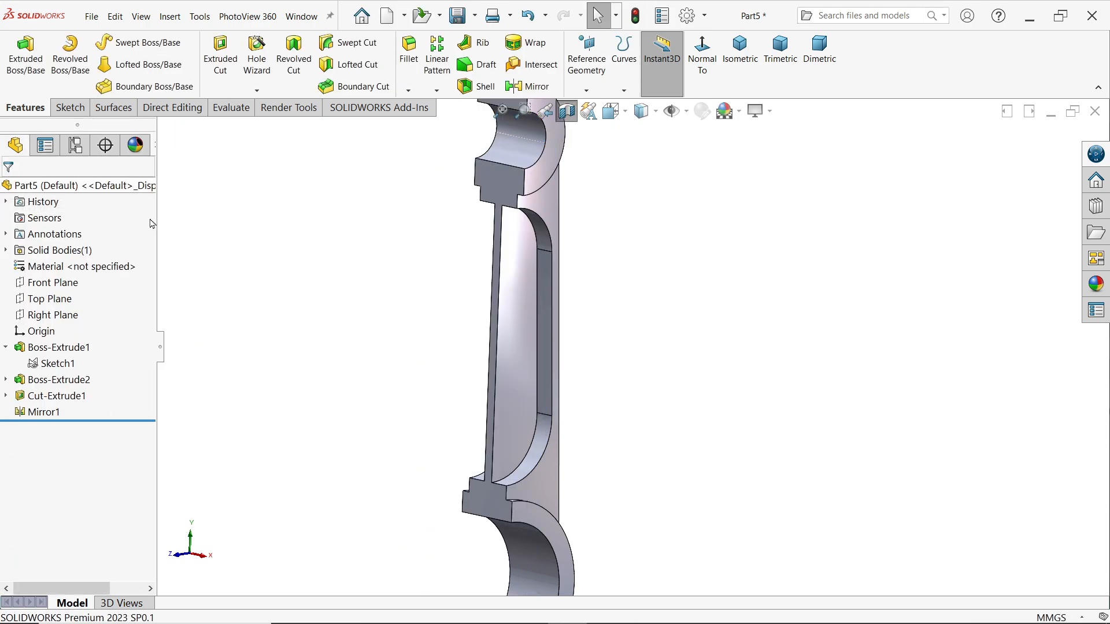
Measure the thickness of the web between the two recesses, edge to edge, in the sectioned model.
scroll(463, 230, down, 5)
scroll(477, 279, down, 3)
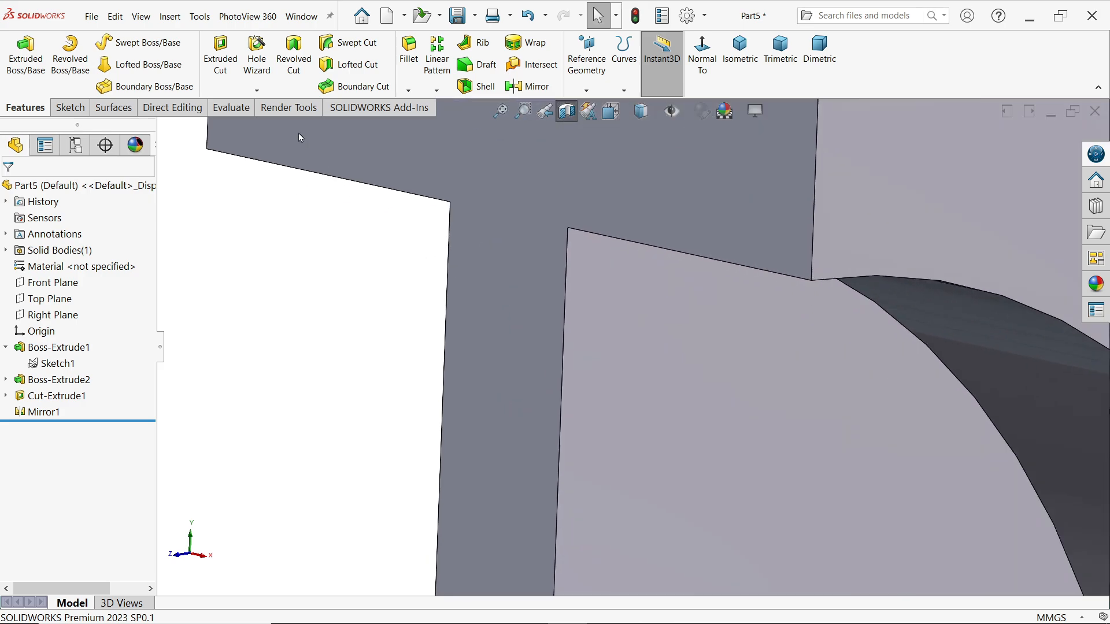
click(231, 107)
click(108, 58)
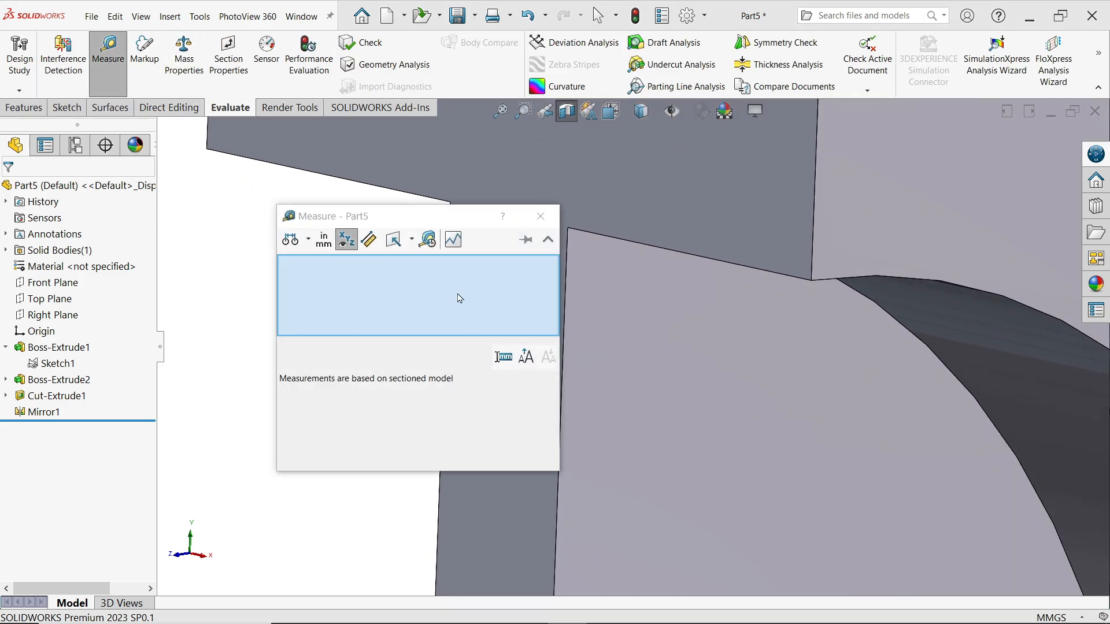
click(567, 270)
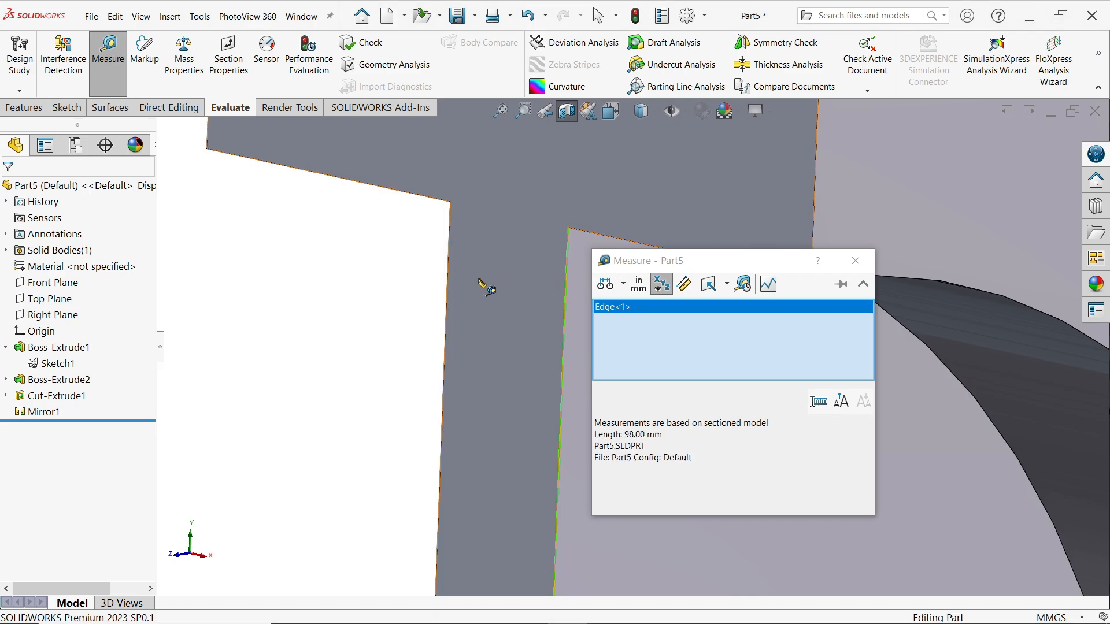
click(448, 286)
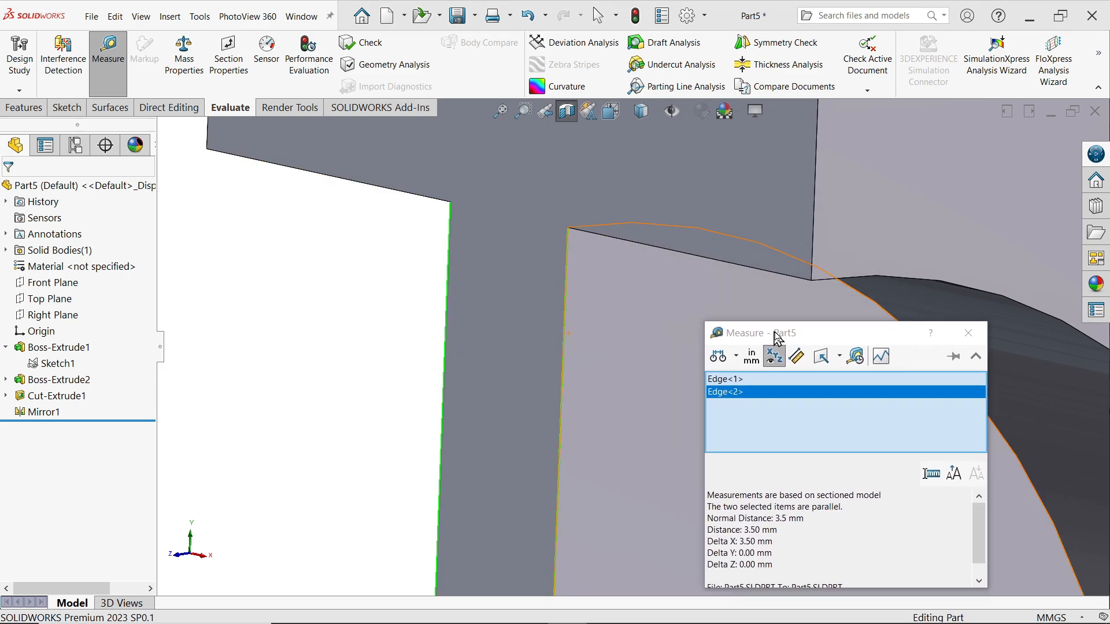
Examine the web thickness measurement at both ends of the sectioned shank and close the measurement.
scroll(555, 289, up, 6)
scroll(625, 379, down, 5)
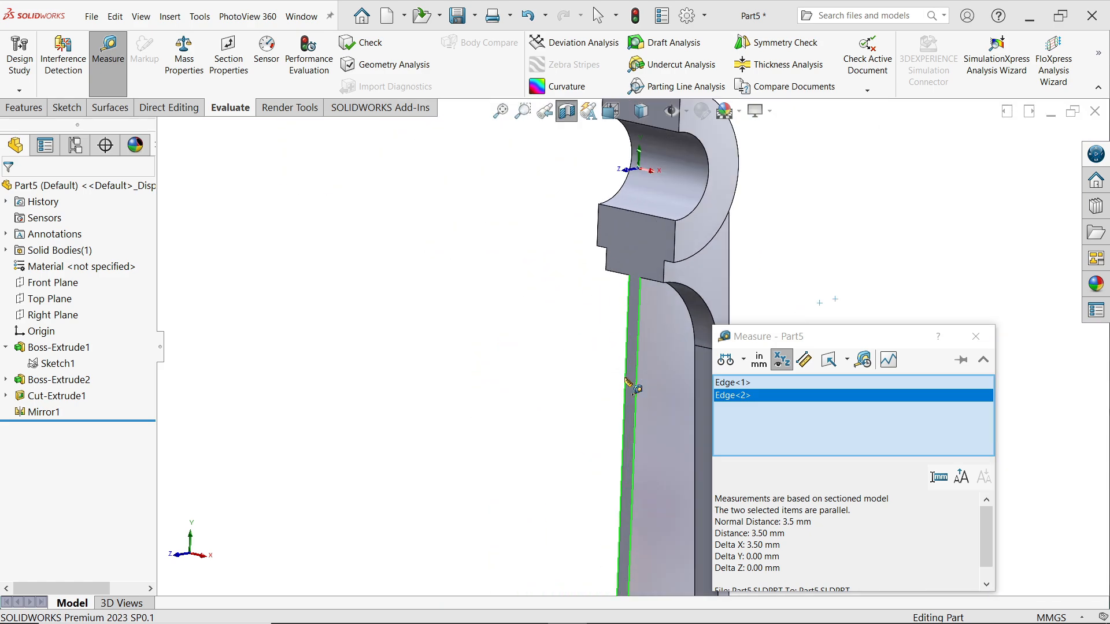
scroll(649, 351, up, 4)
scroll(654, 339, down, 2)
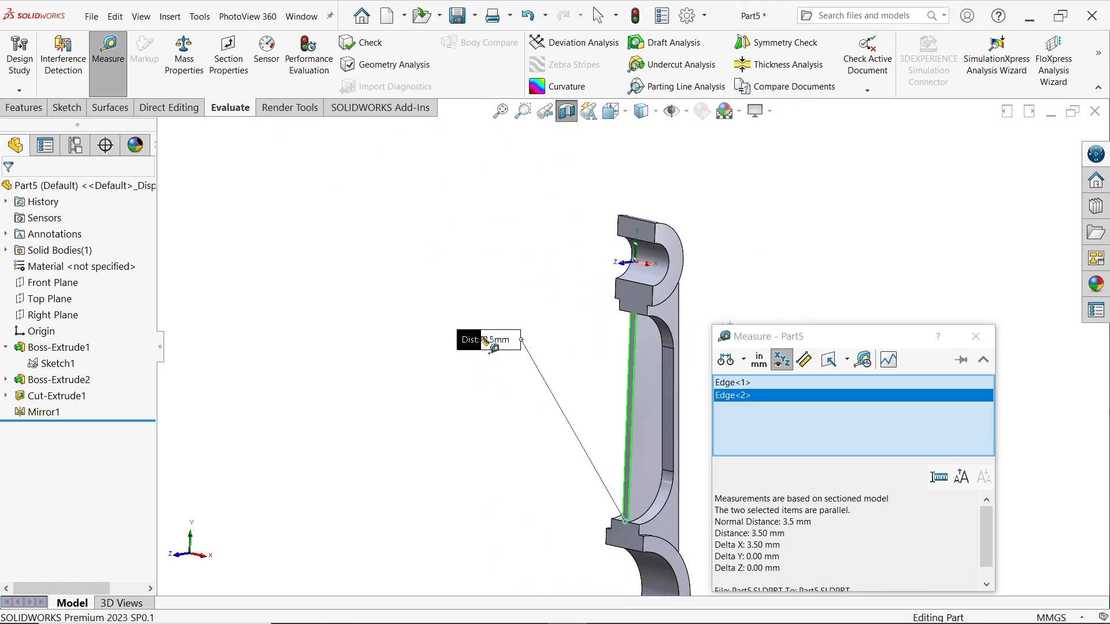
scroll(639, 523, down, 4)
scroll(604, 483, up, 2)
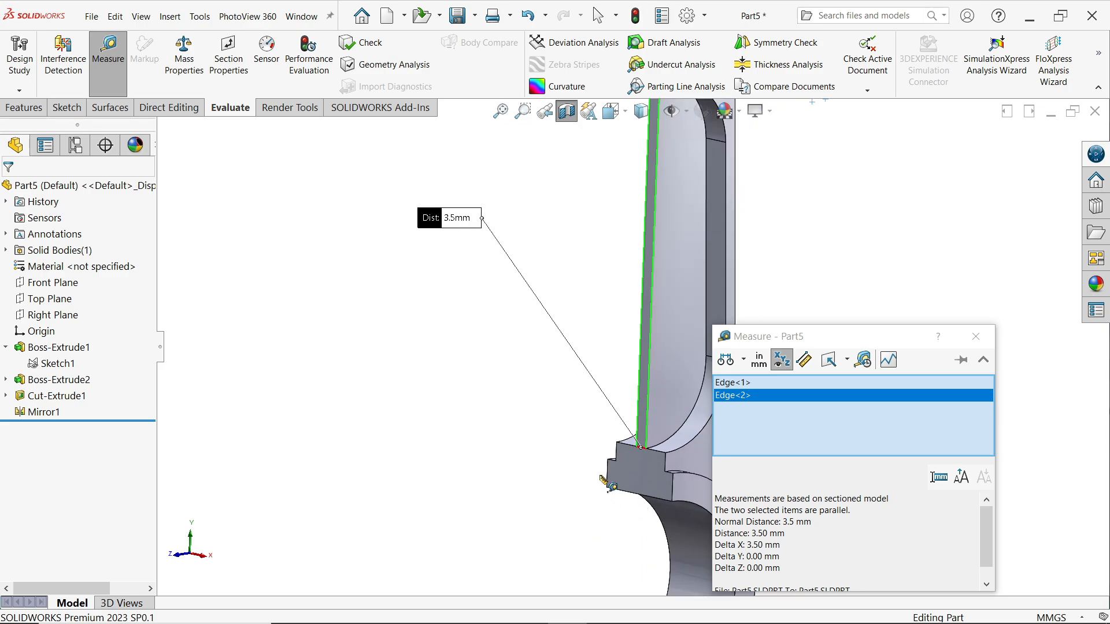
drag(458, 222, 594, 419)
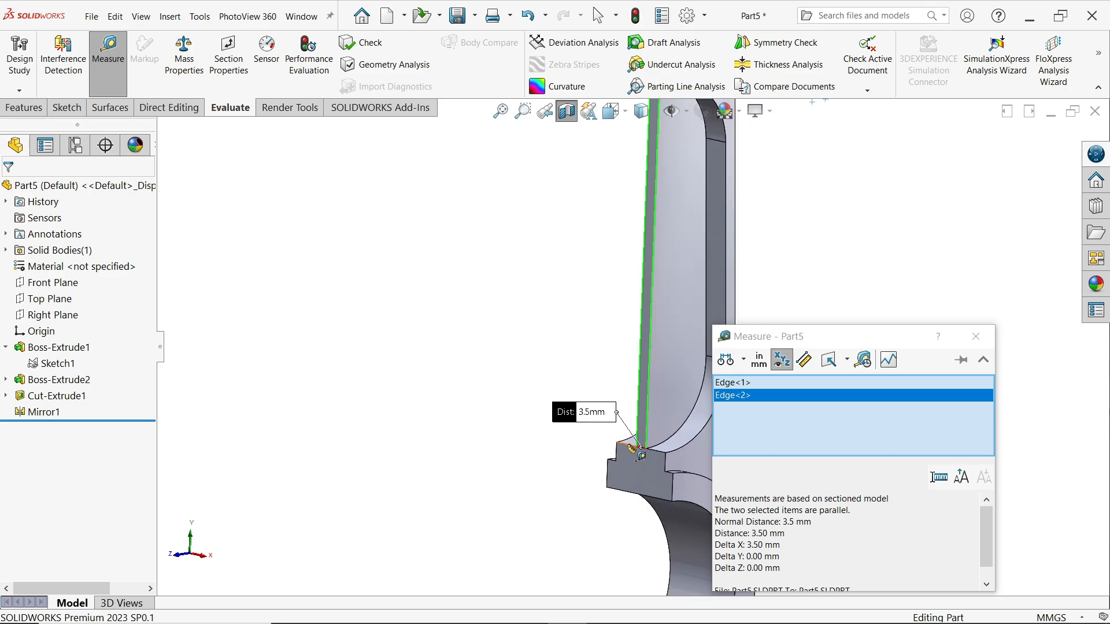
scroll(627, 466, down, 5)
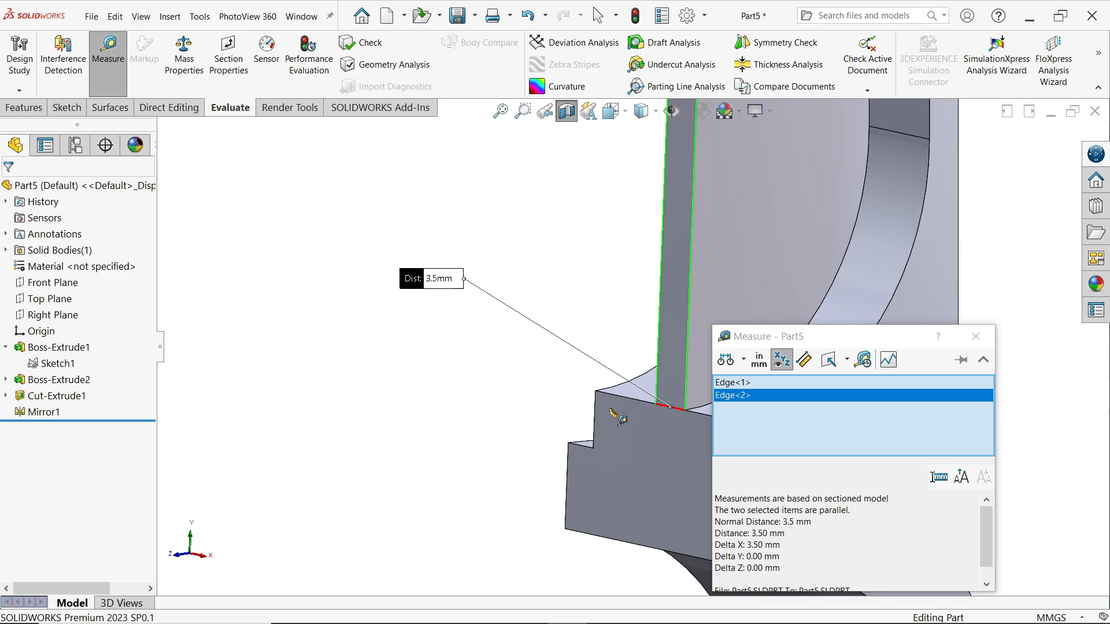
click(975, 336)
Turn off the section view and show the whole connecting rod in isometric view.
click(23, 108)
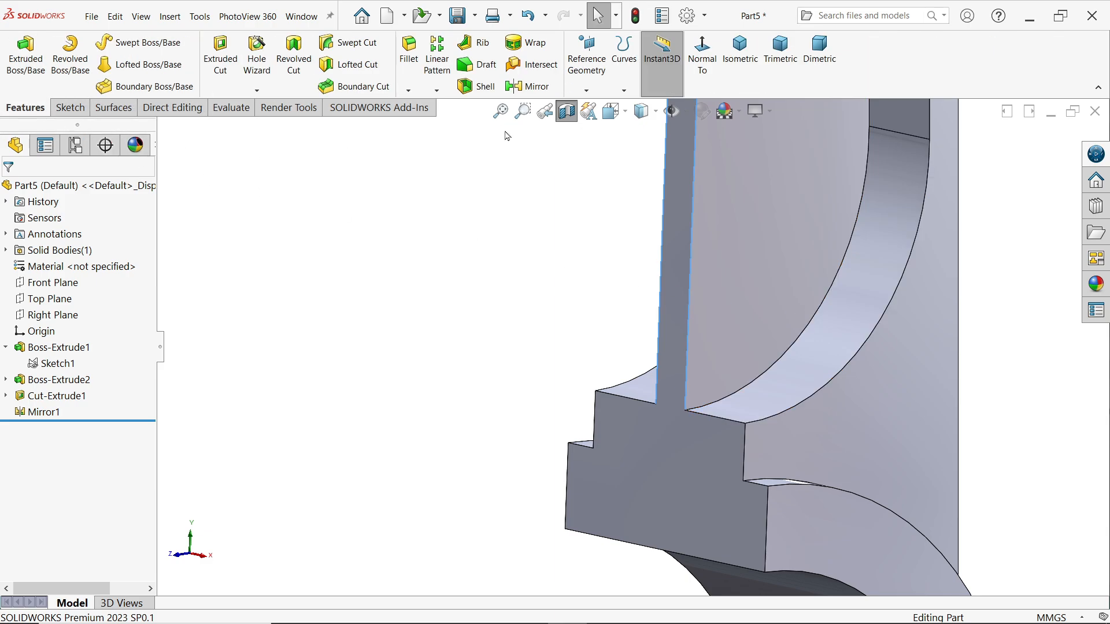
click(574, 118)
click(740, 51)
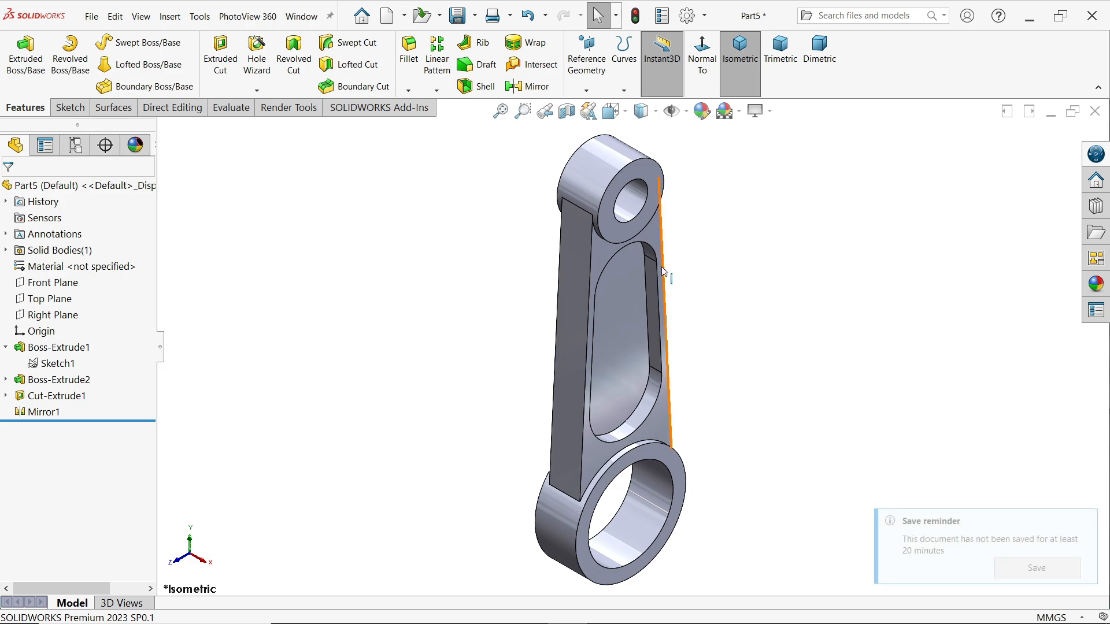
Save the part as cONNECTING ROD in a new Desktop folder named CONNECTING ROD.
click(1029, 572)
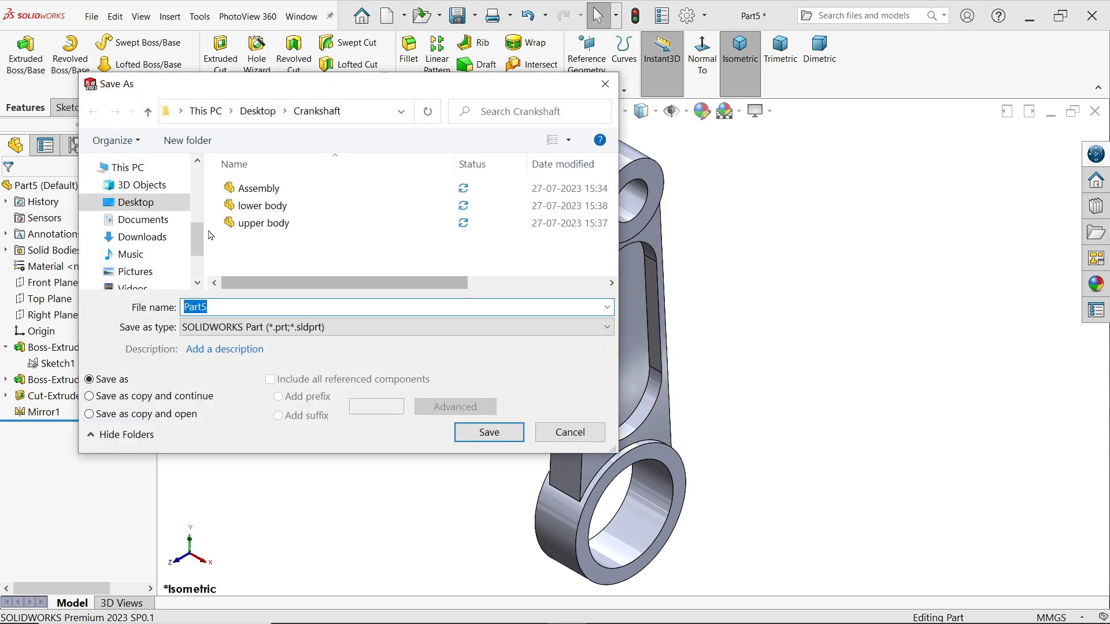
click(159, 203)
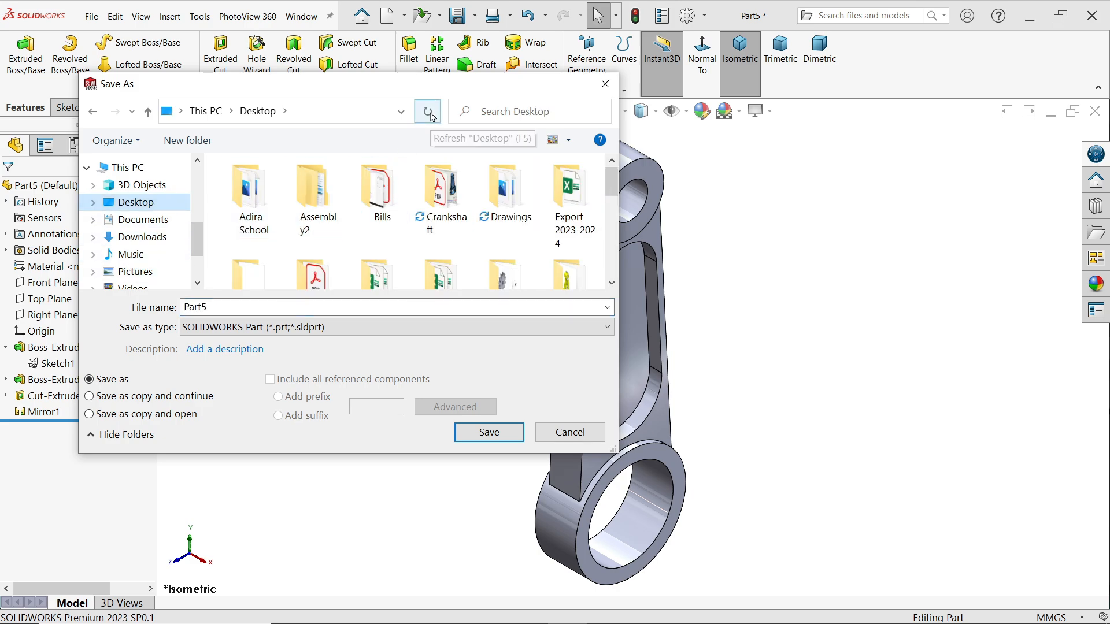
click(193, 145)
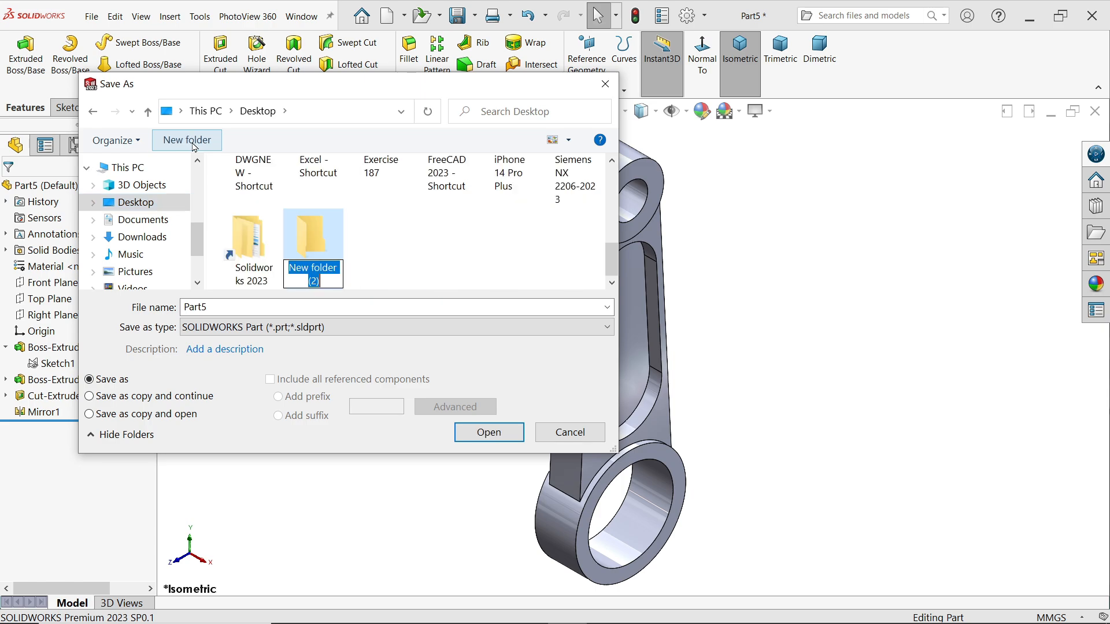
text(CO)
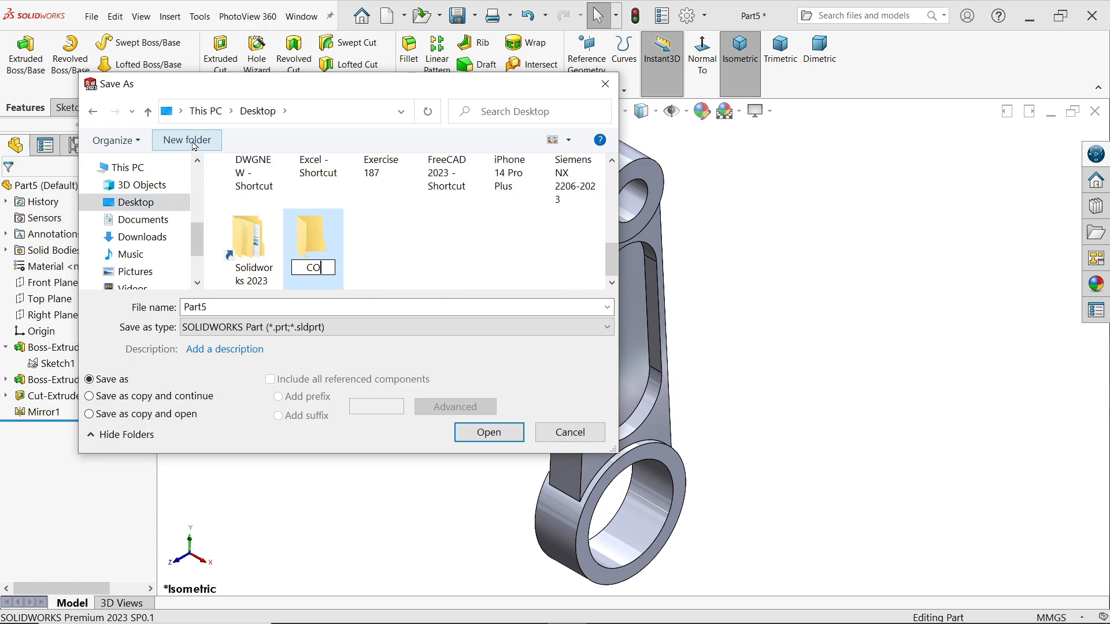
text(NNECTING ROD)
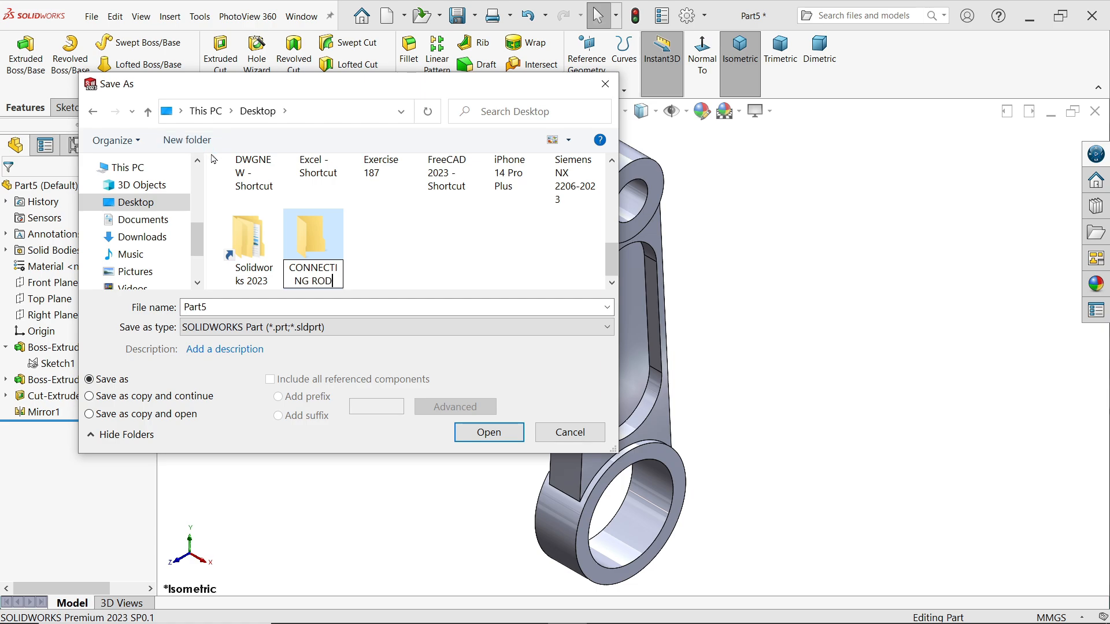
double_click(324, 248)
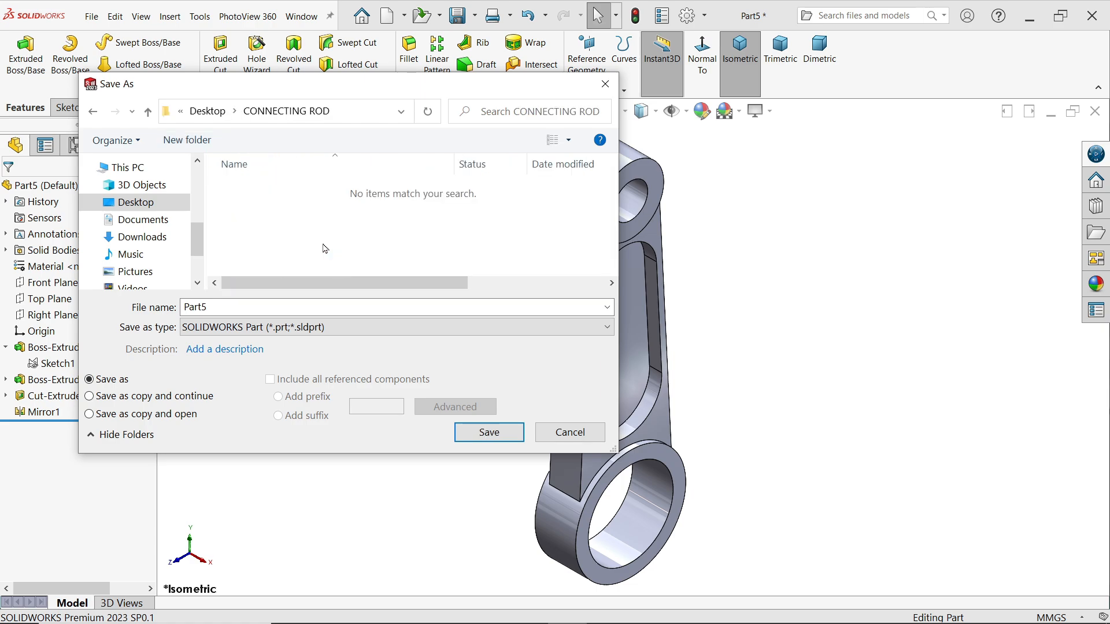
double_click(258, 308)
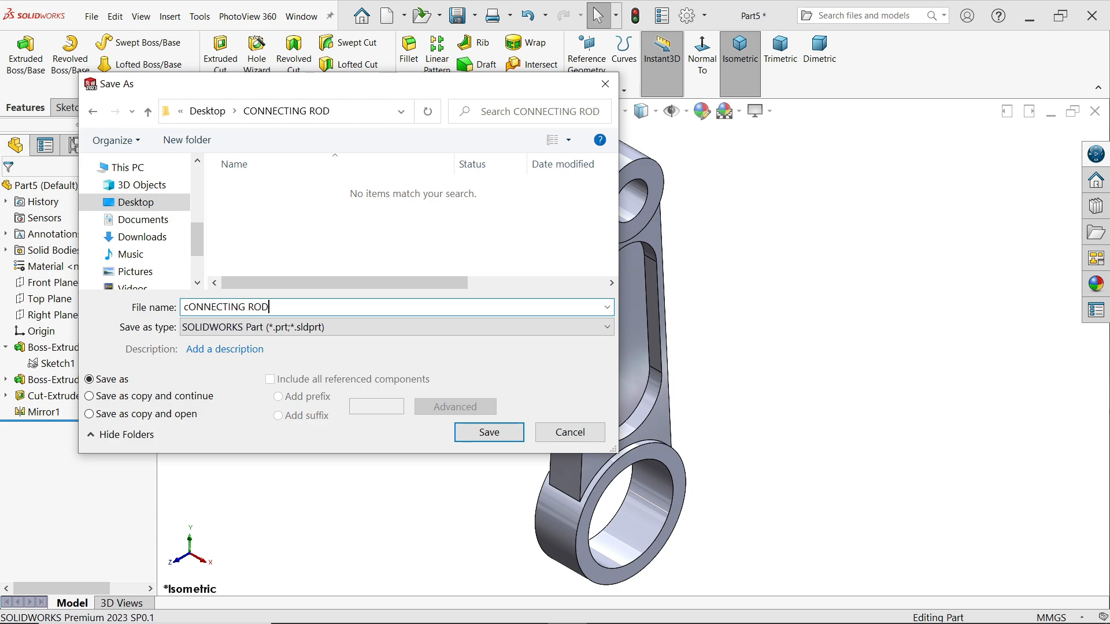
click(489, 432)
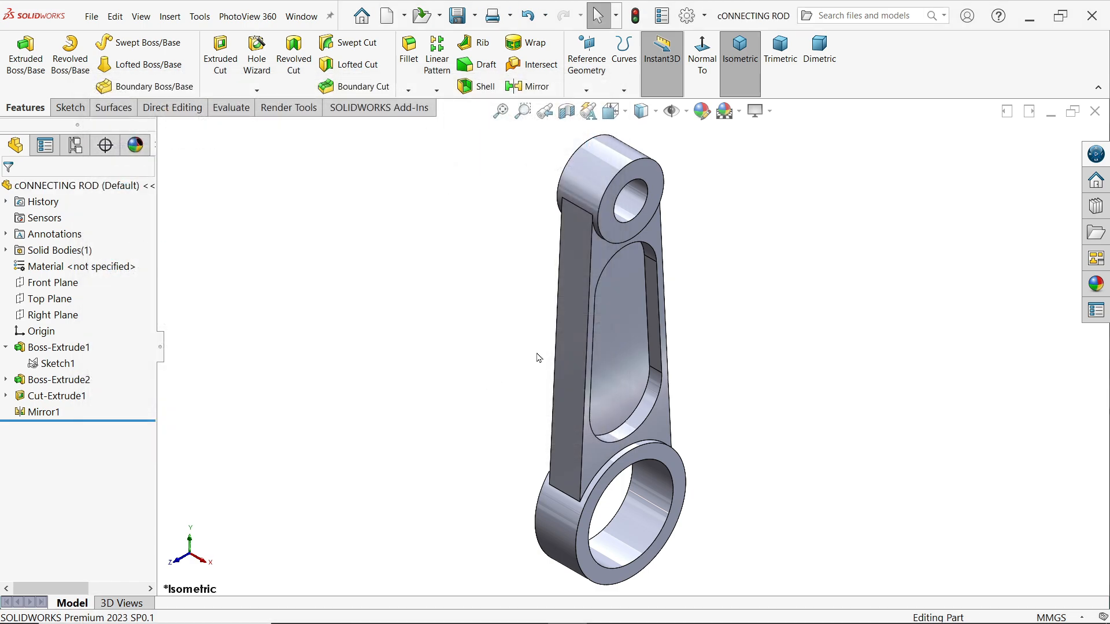
Check the dimensioned drawing and create a reference plane offset 160 mm from the Top Plane, flipped toward the large ring end.
key(alt+Tab)
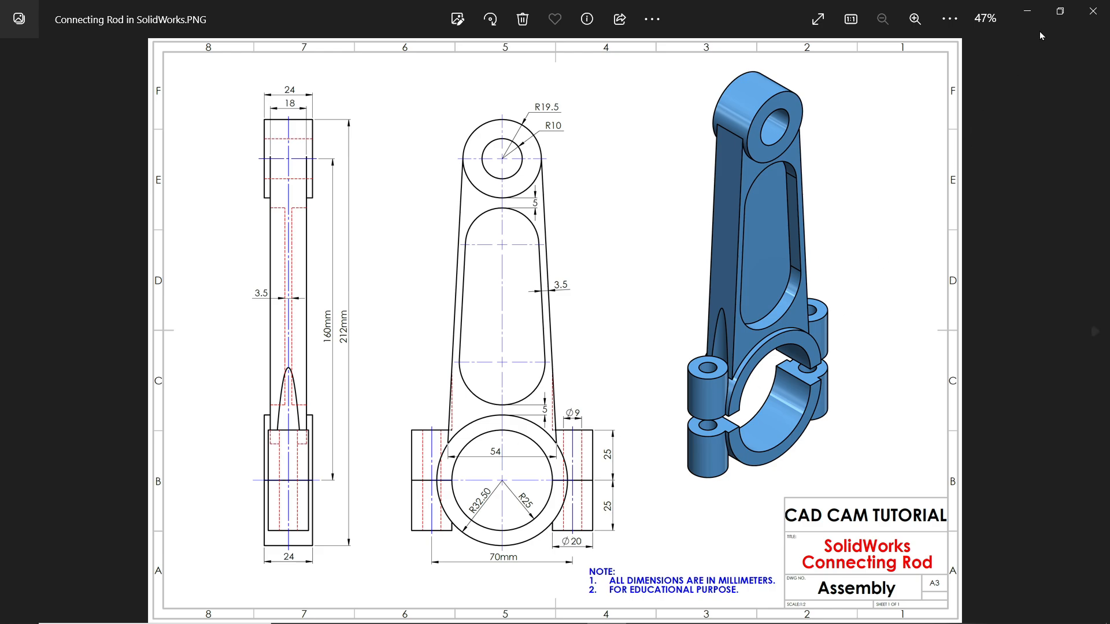
click(1027, 11)
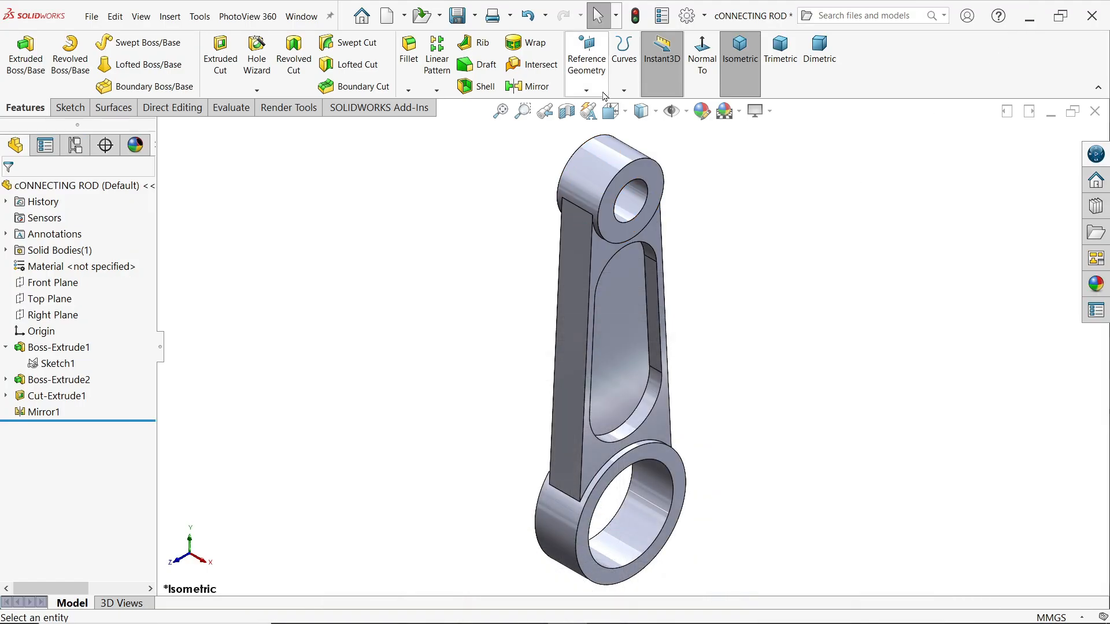
click(586, 90)
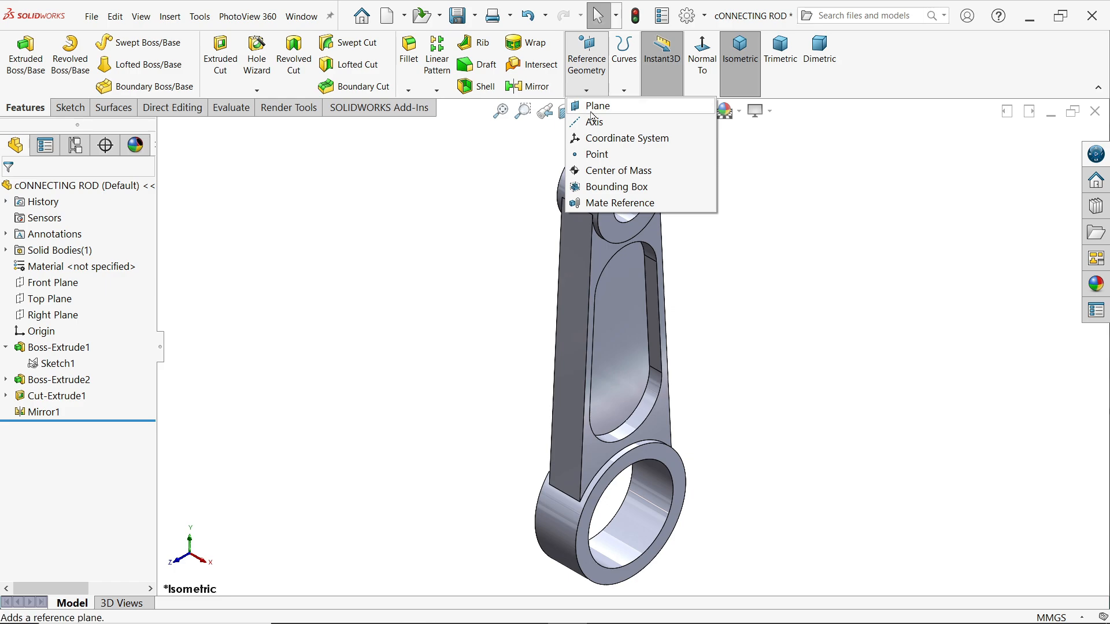
click(595, 107)
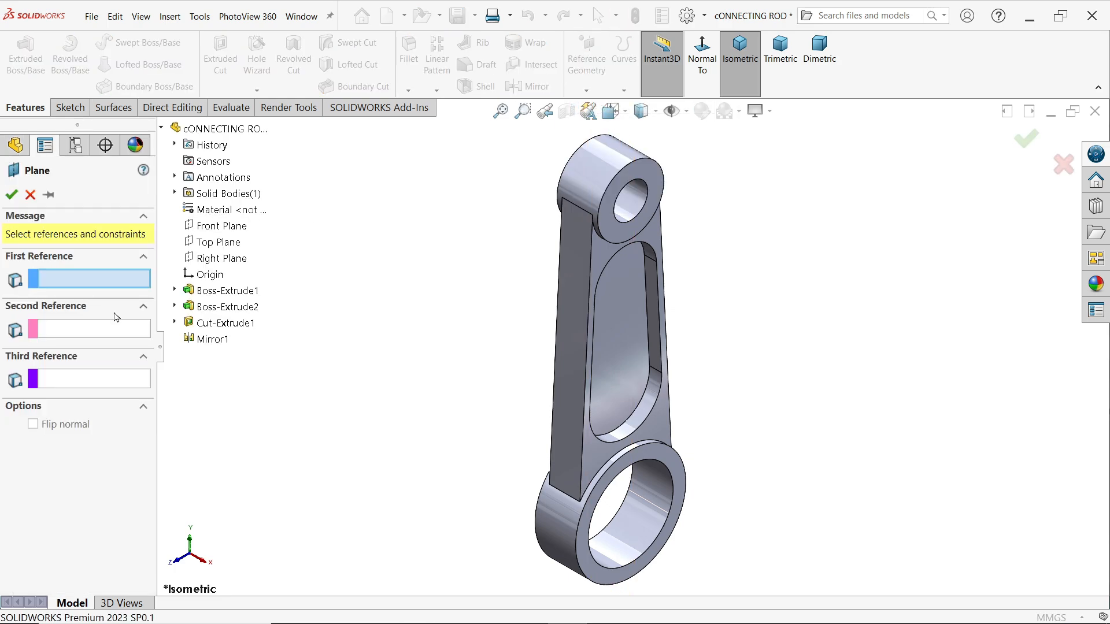
click(218, 241)
drag(105, 393, 2, 402)
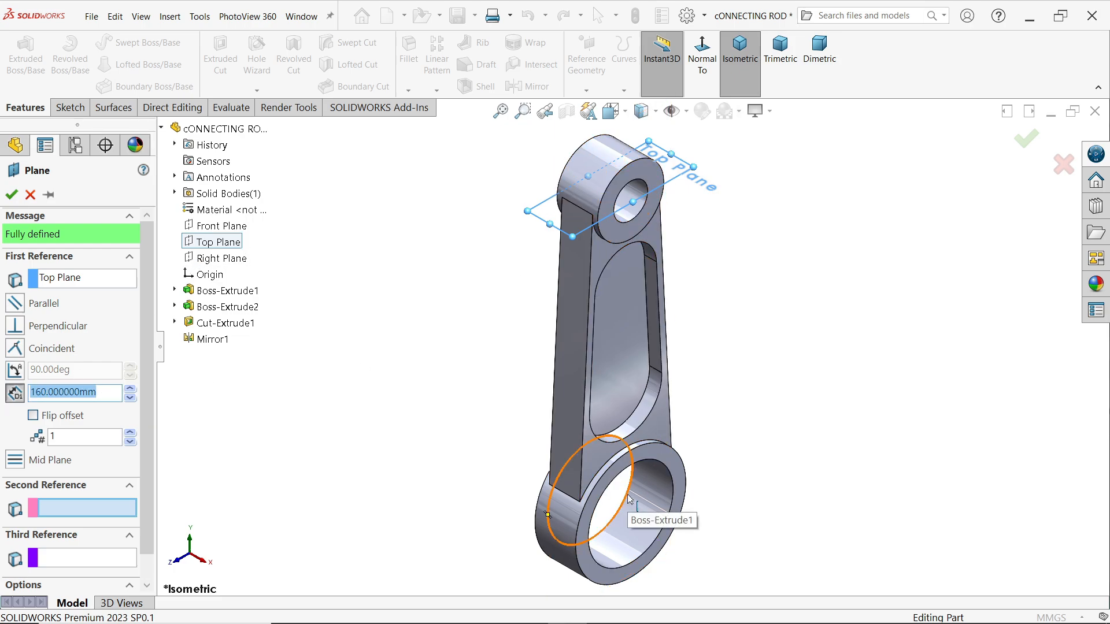
click(33, 417)
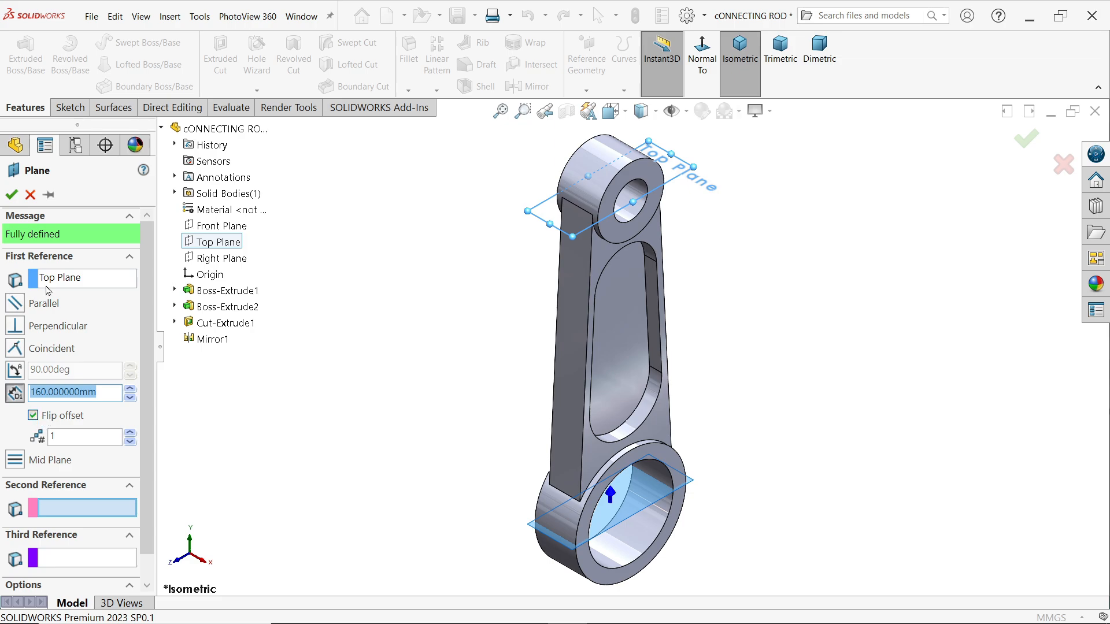
click(11, 194)
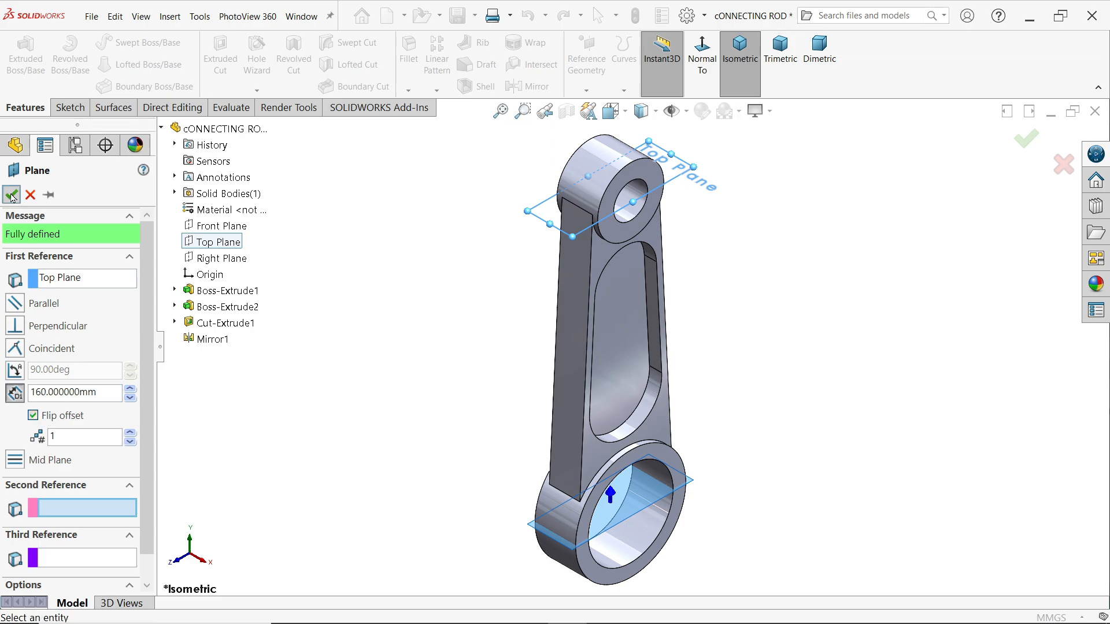
Sketch two circles on the new plane, one above the other beside the rod, with radii of about 9 mm and 7.5 mm.
click(79, 110)
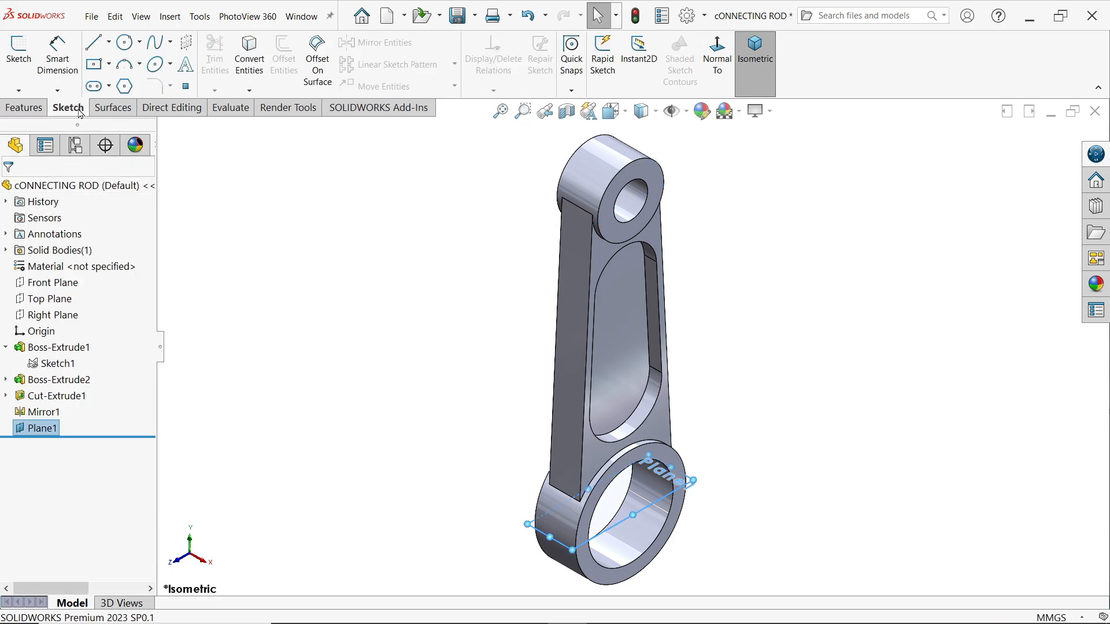
click(17, 56)
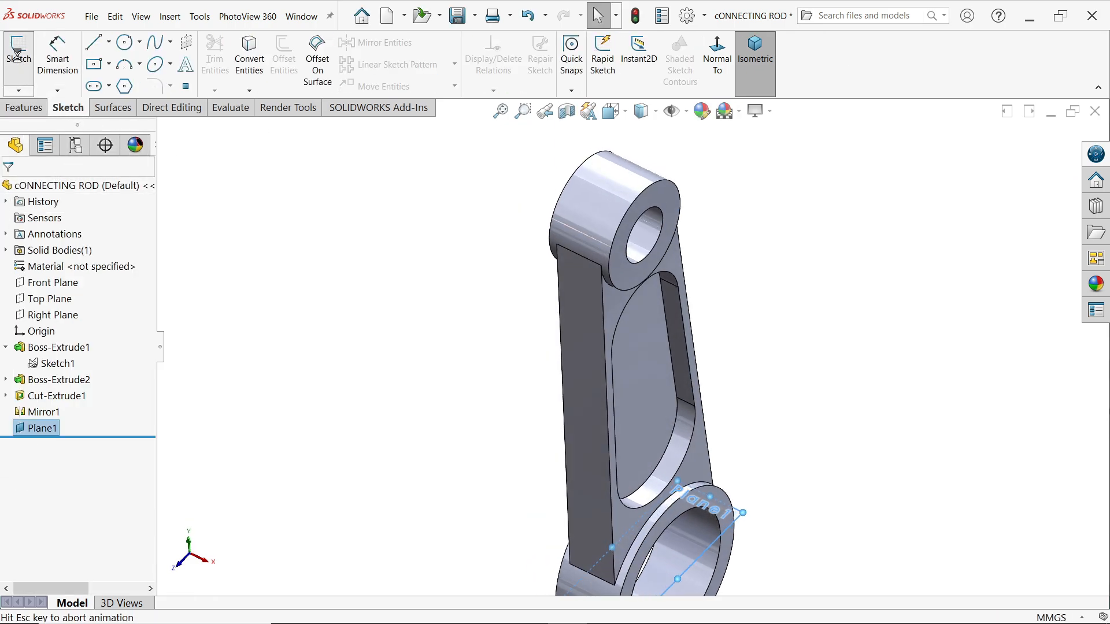
click(124, 42)
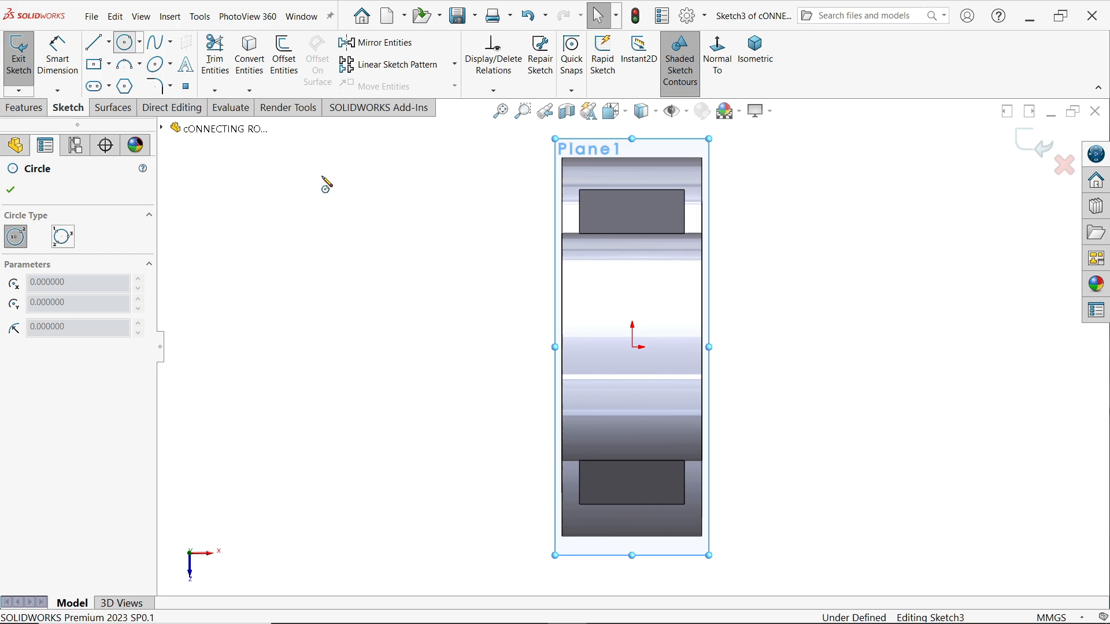
click(406, 193)
click(437, 237)
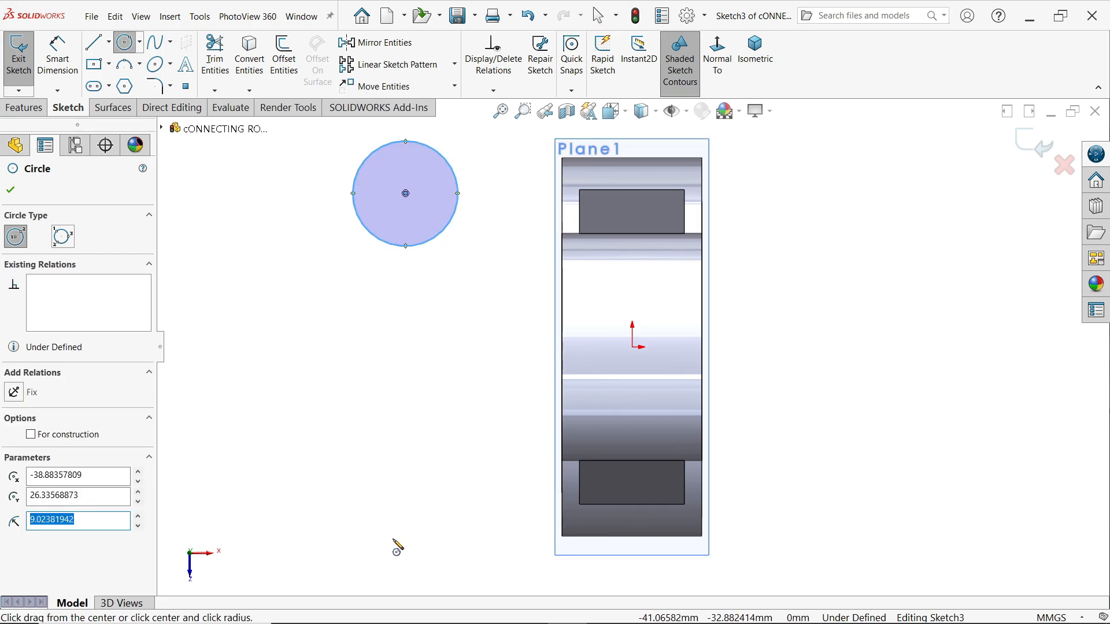
click(383, 529)
click(426, 529)
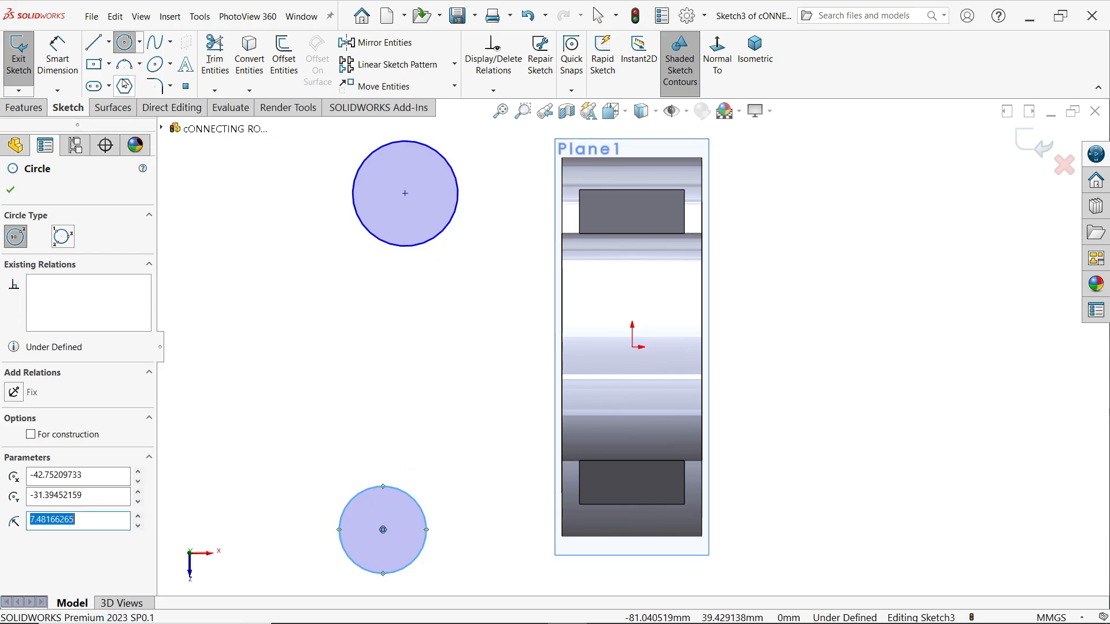
key(Escape)
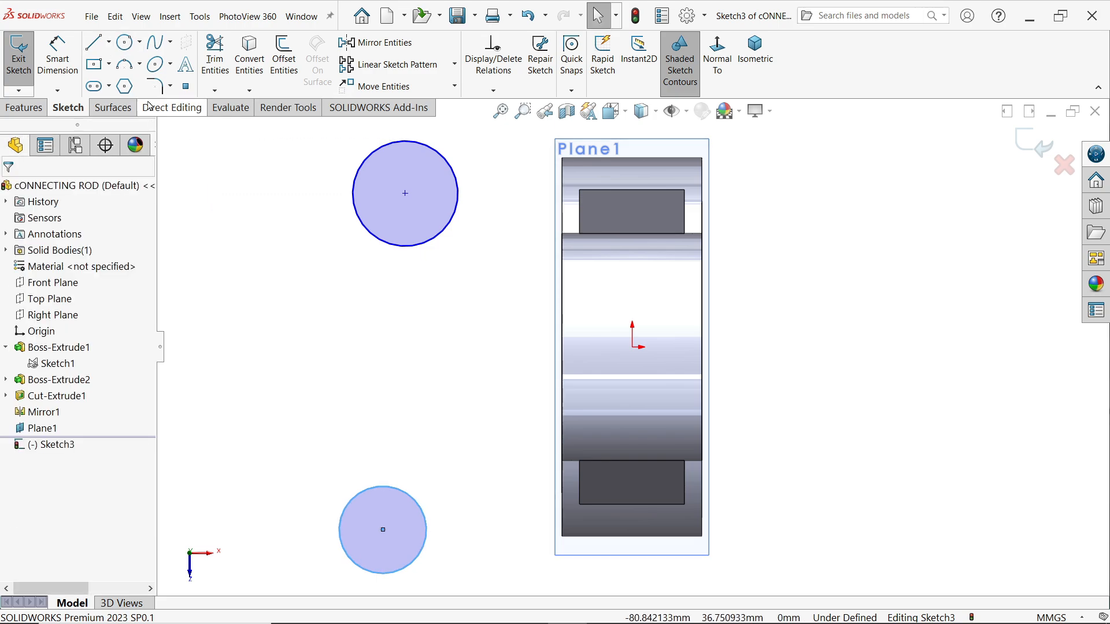
Draw a centerline about 57.9 mm long between the centers of the two circles.
click(108, 41)
click(119, 79)
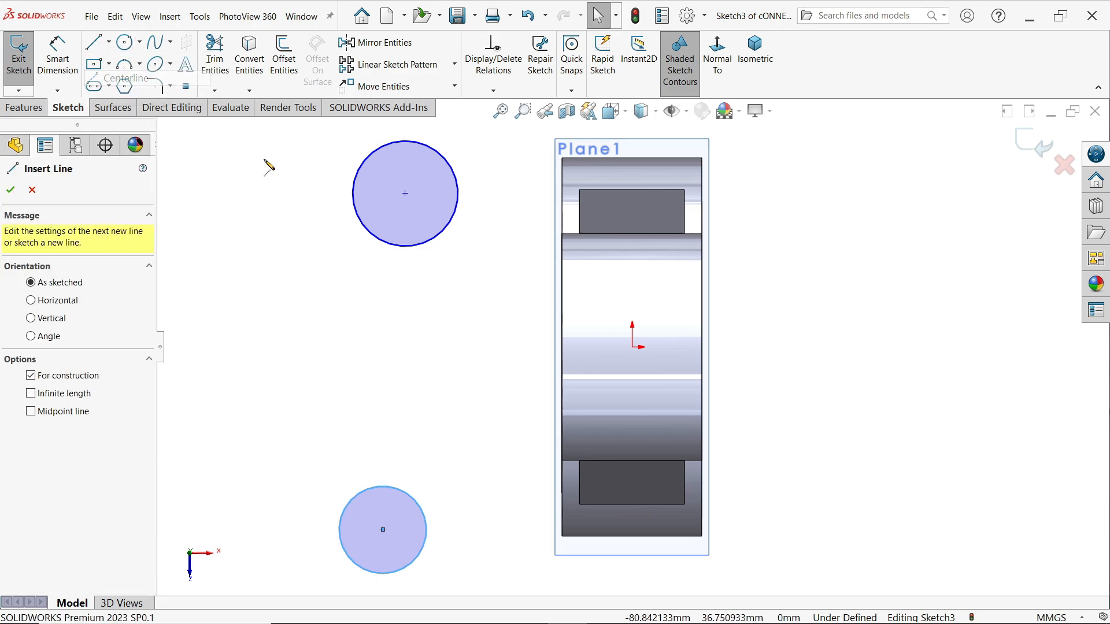
click(405, 194)
click(383, 529)
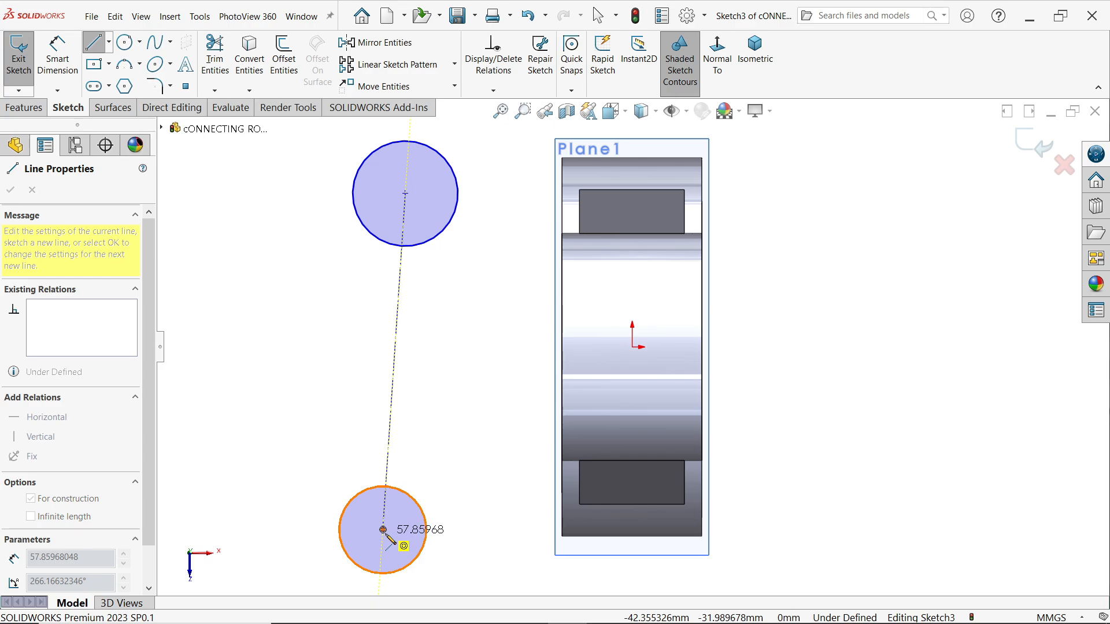
key(Escape)
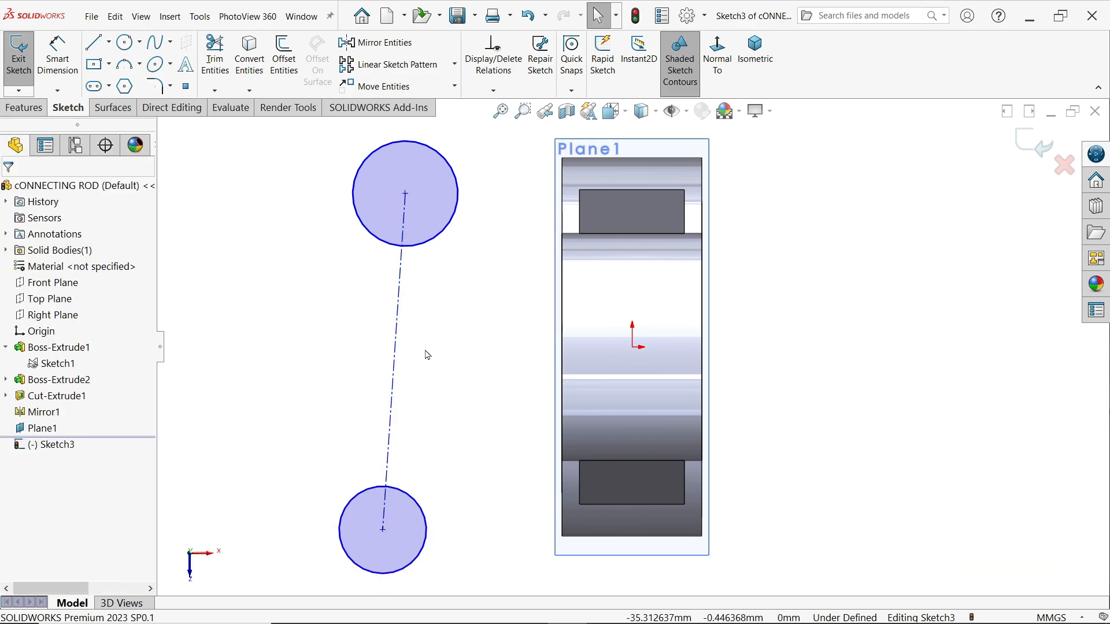
Make the centerline vertical and give the two circles an Equal relation.
click(395, 347)
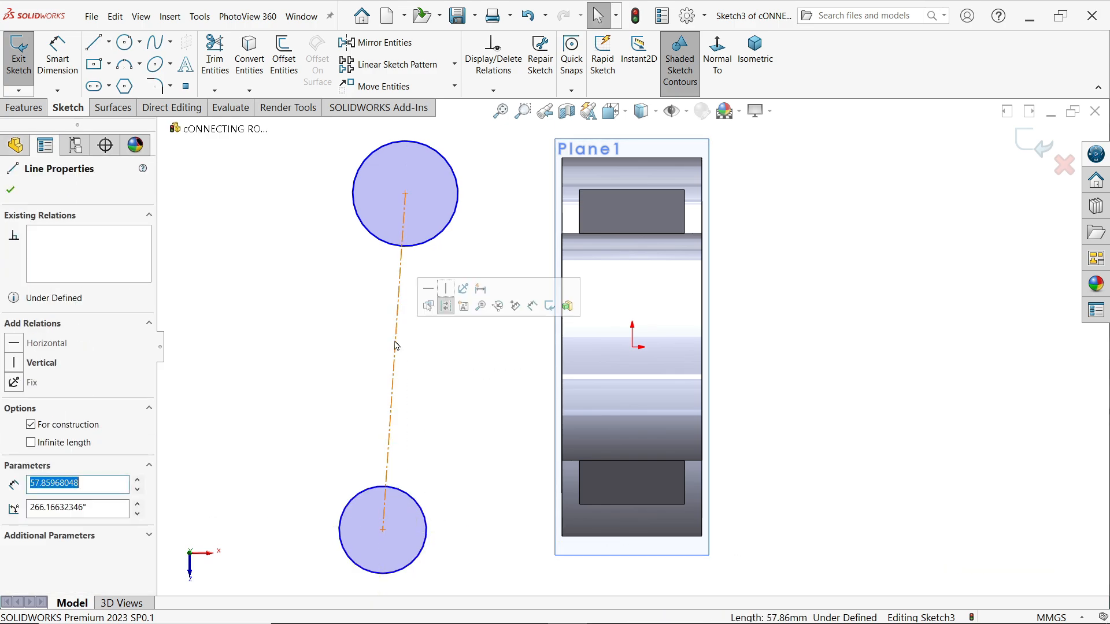
click(445, 291)
drag(509, 148, 424, 517)
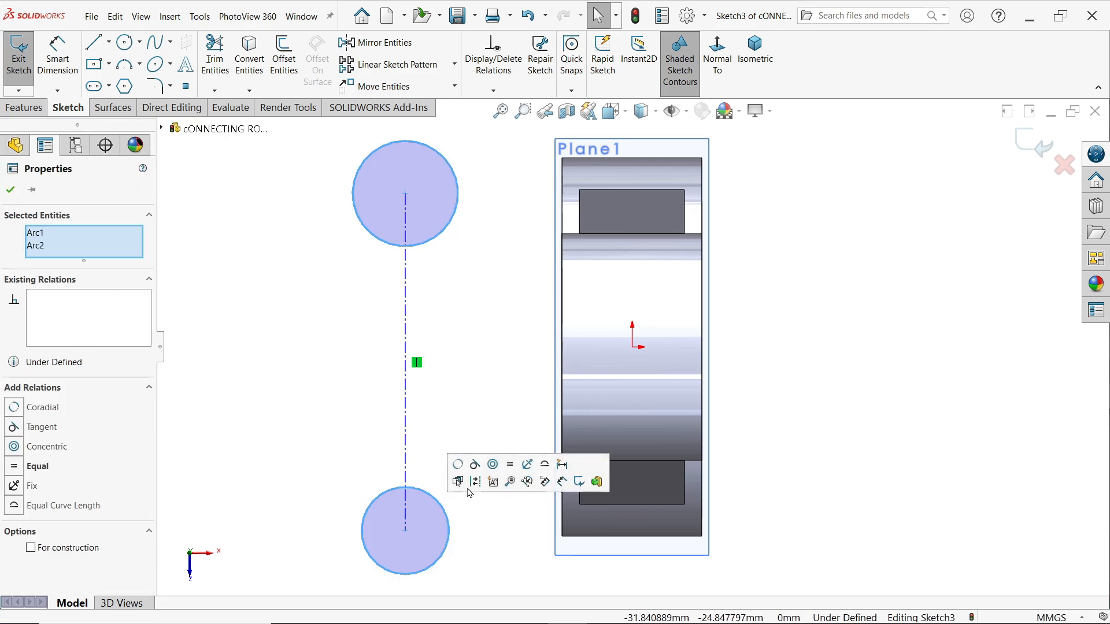
click(509, 466)
Dimension the vertical centerline between the two circle centers to 70 mm.
click(57, 55)
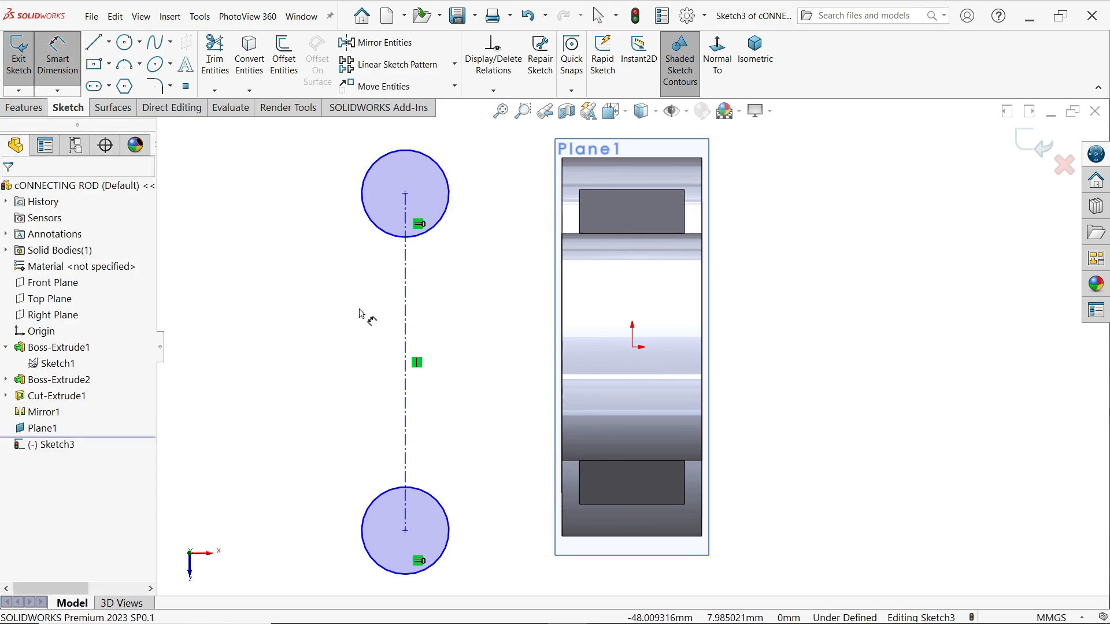
click(406, 347)
click(327, 336)
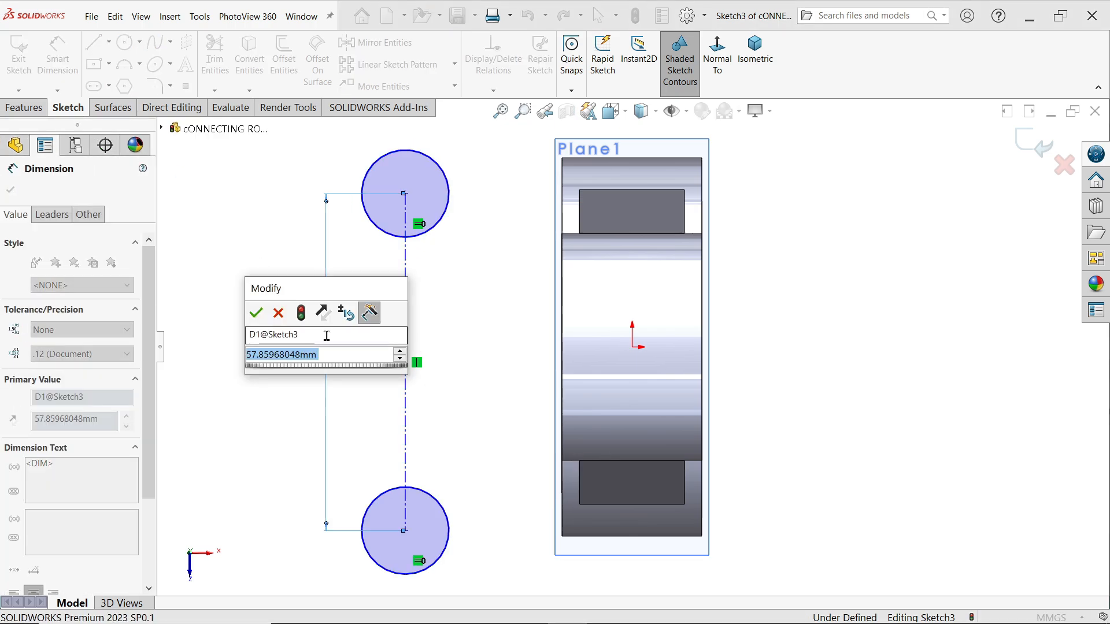
text(70)
click(256, 314)
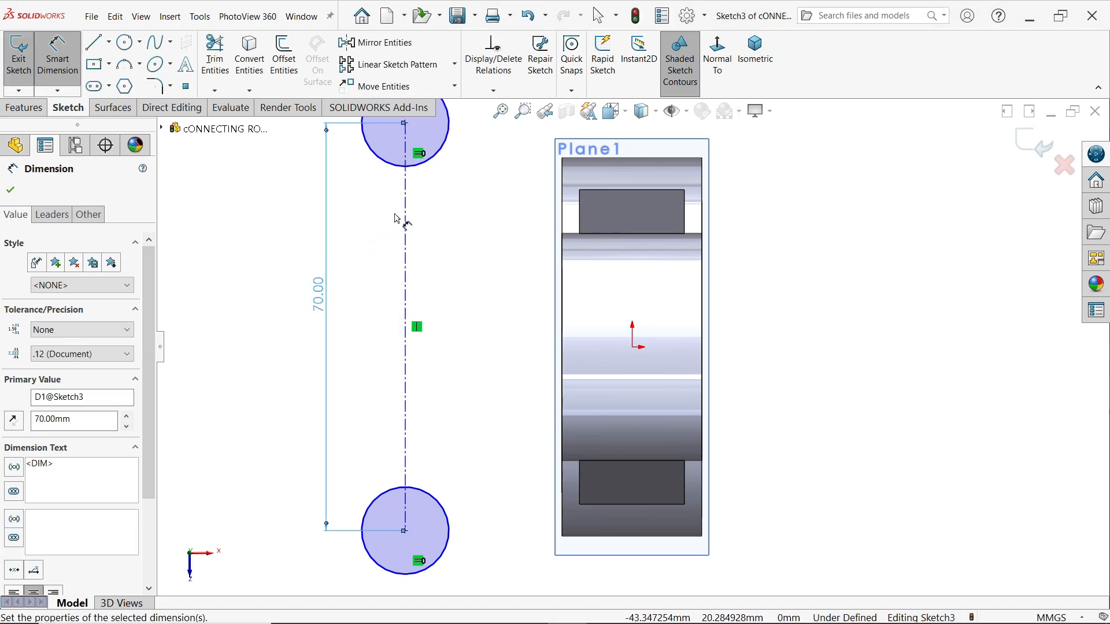
Set the diameter of the lower circle to 20 mm with a Smart Dimension.
click(439, 503)
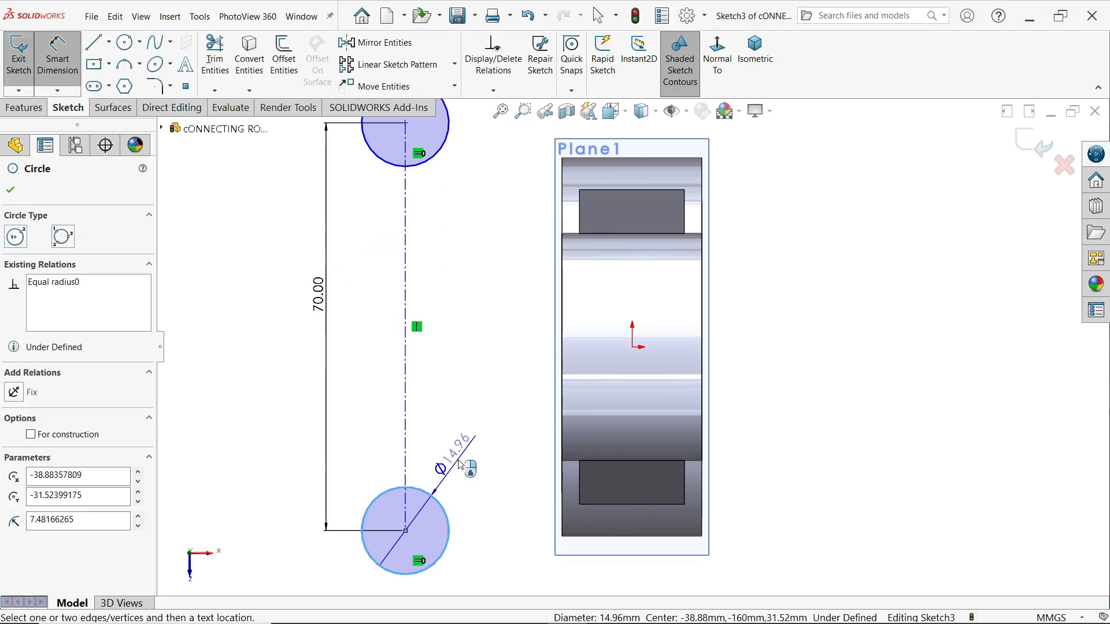
click(458, 465)
text(20)
click(392, 437)
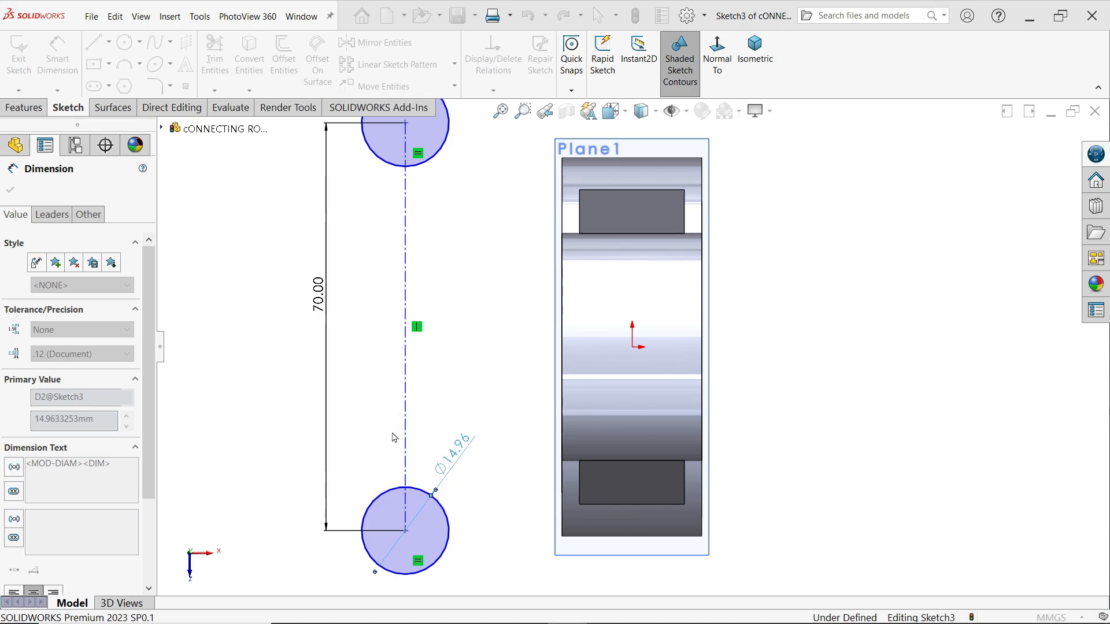
key(Escape)
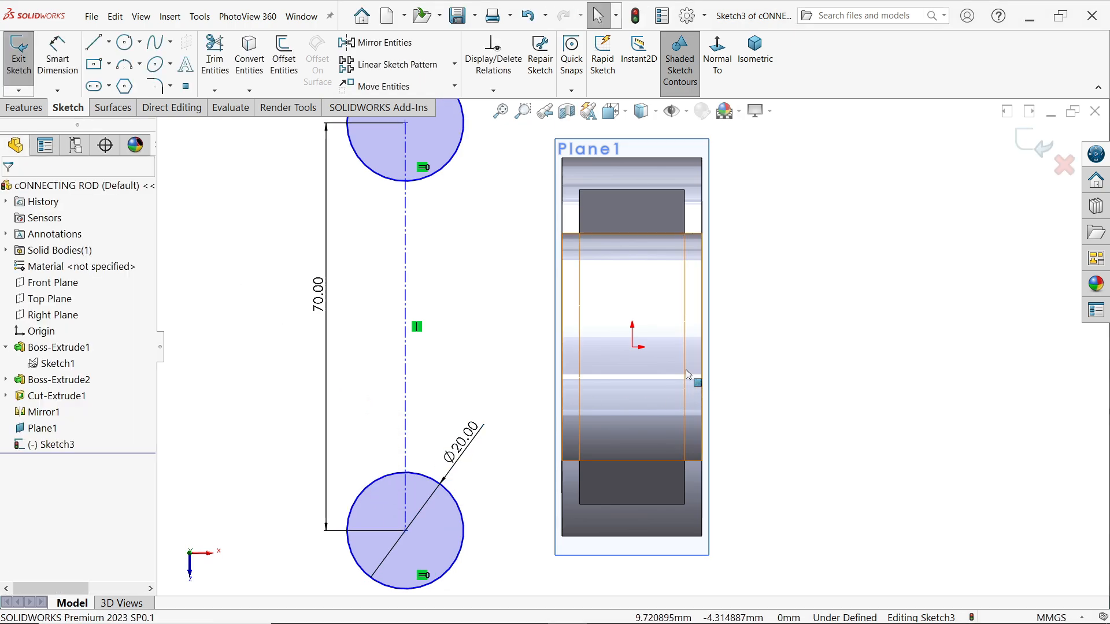
Center the circle pair on the rod with a Midpoint relation between the origin and the centerline.
click(636, 348)
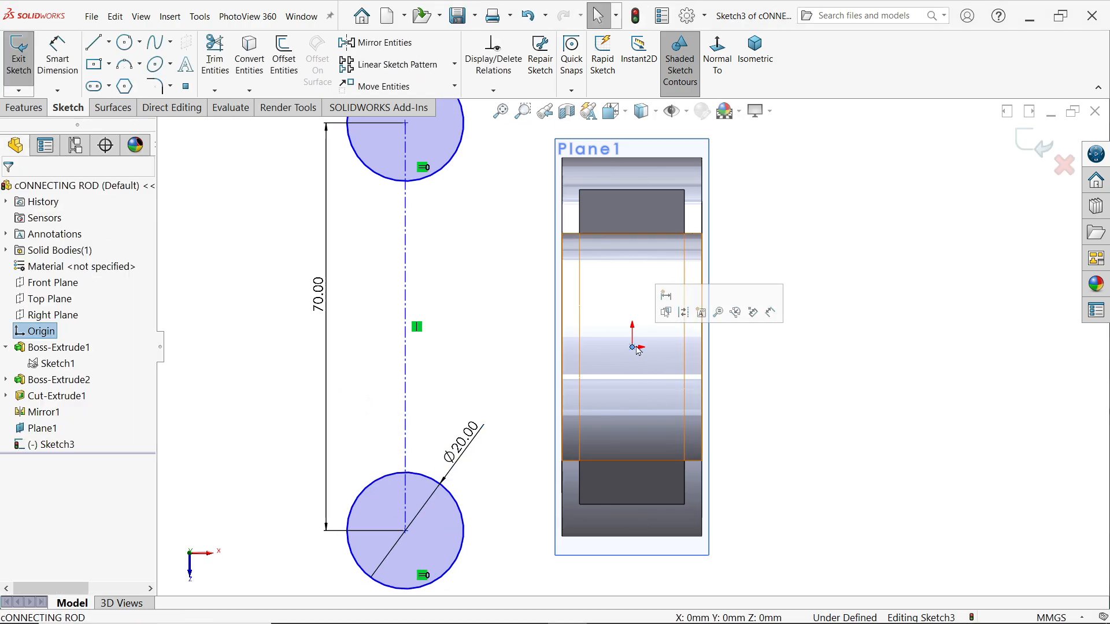
ctrl+click(406, 356)
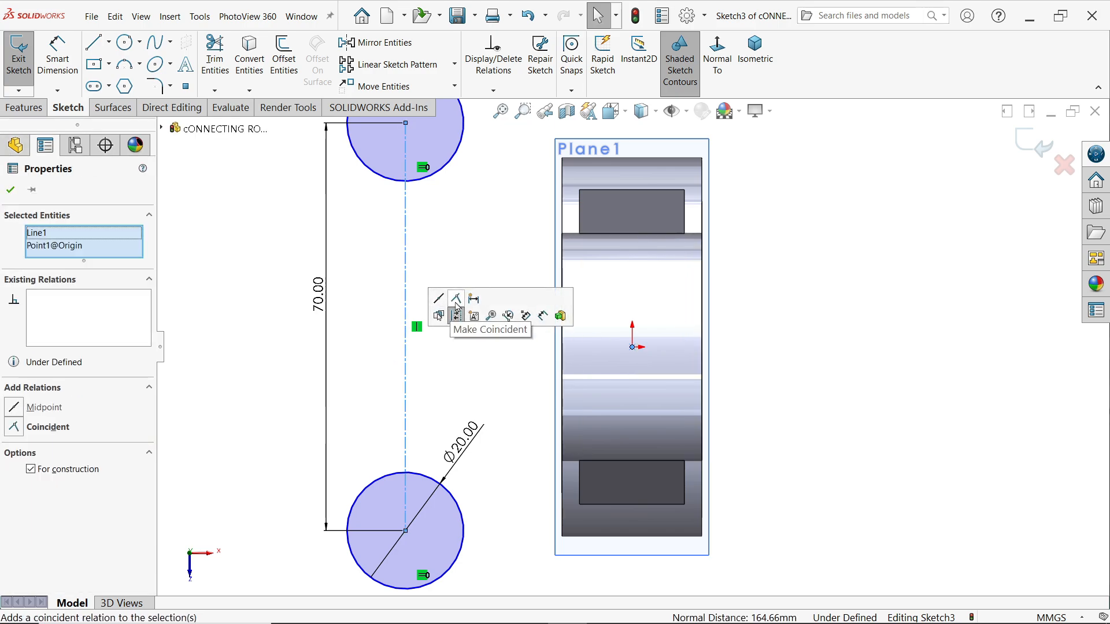
click(439, 304)
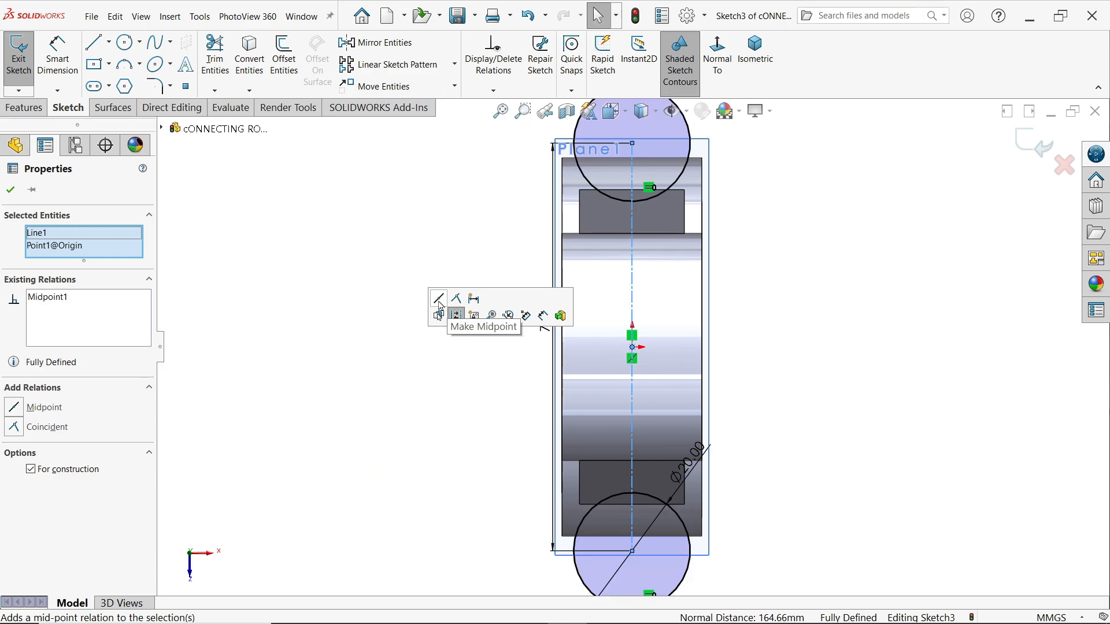
key(f)
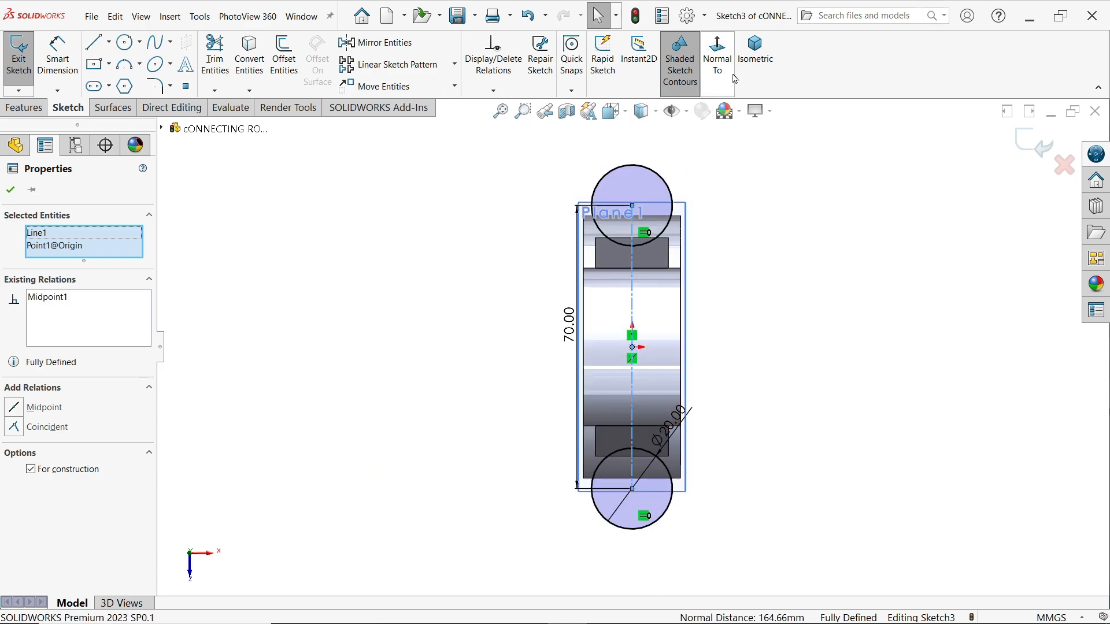
Extrude the two circles as bolt bosses beside the large ring, Mid Plane, 50 mm, merged with the rod.
click(755, 52)
scroll(679, 471, down, 5)
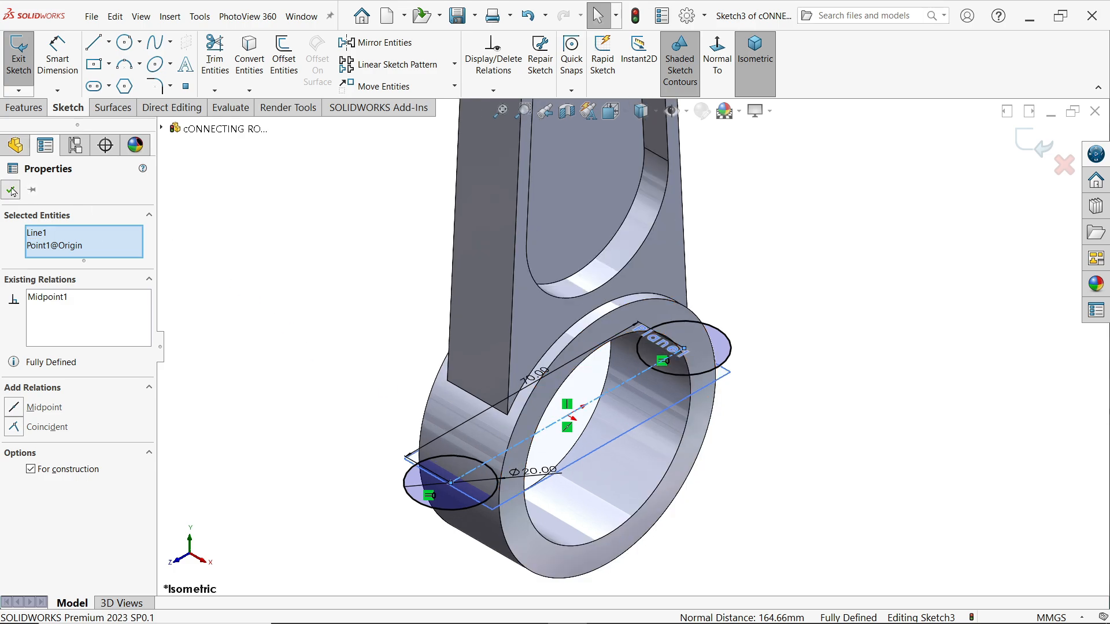
key(Escape)
click(42, 108)
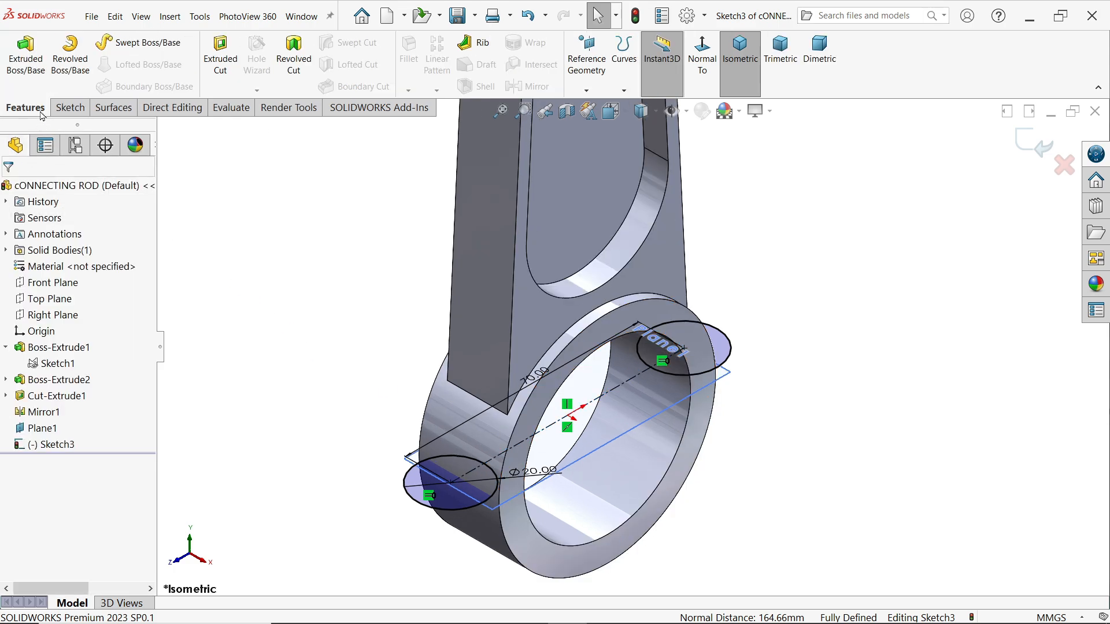
click(26, 63)
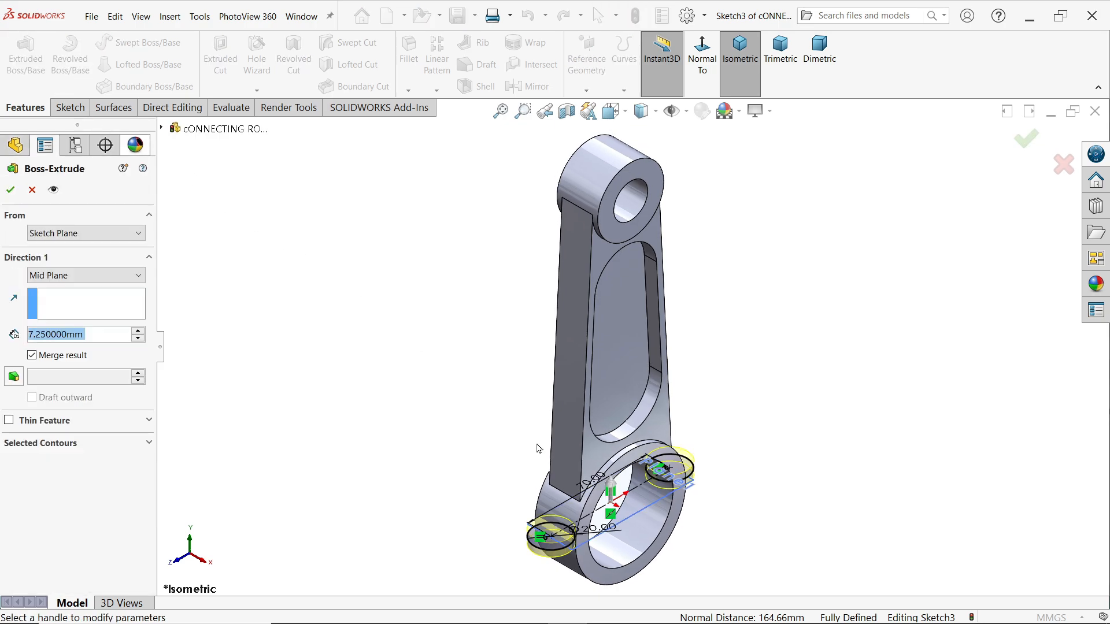
scroll(544, 480, down, 5)
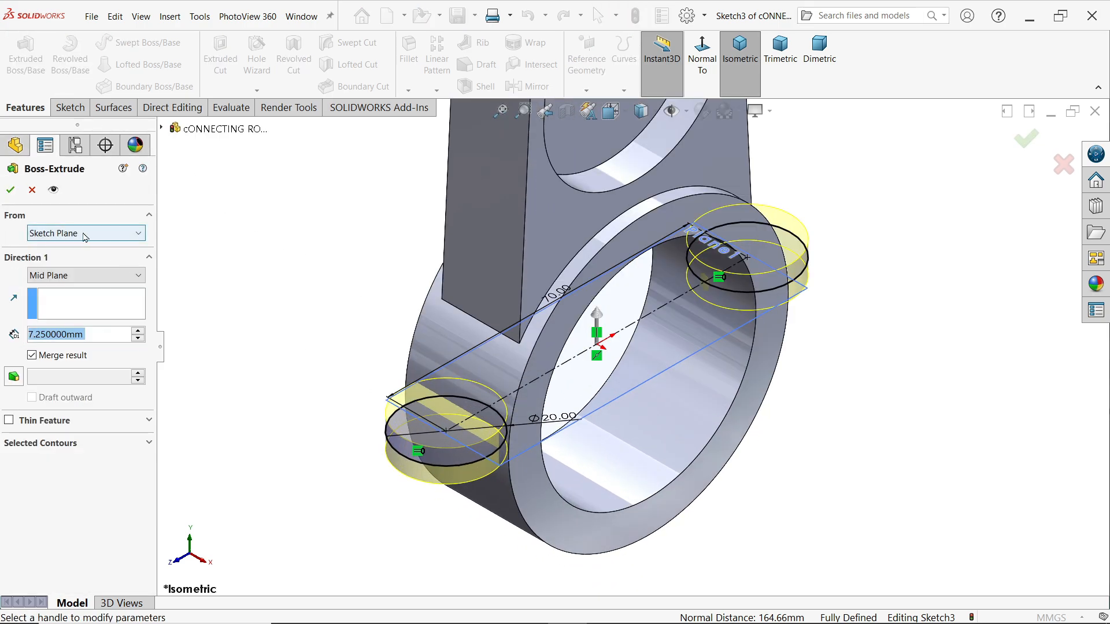
click(61, 277)
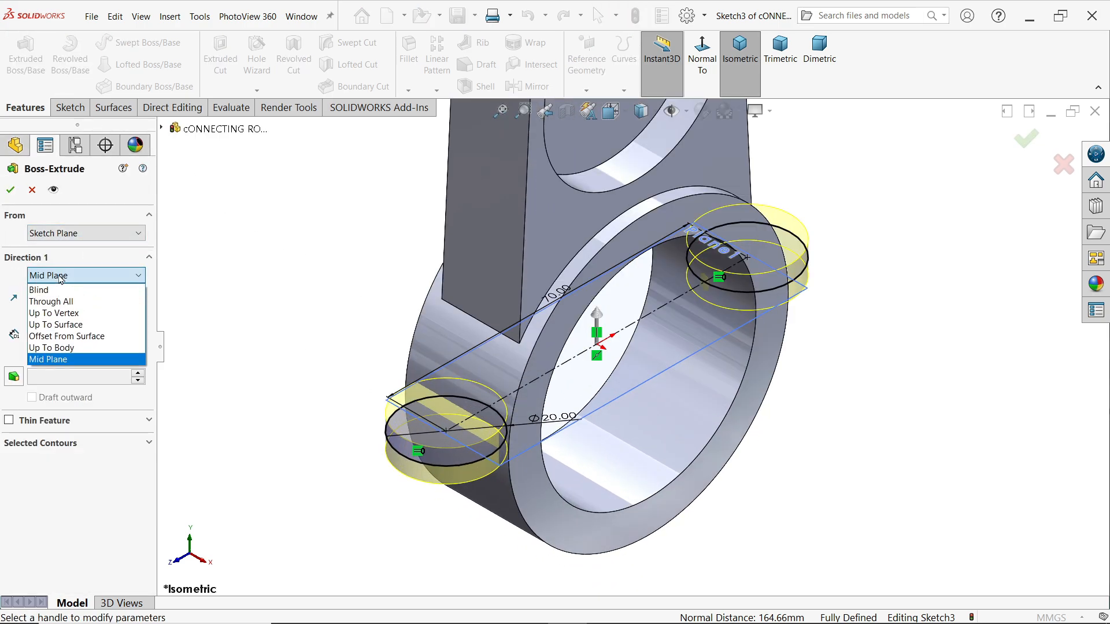
click(62, 280)
drag(101, 337, 26, 330)
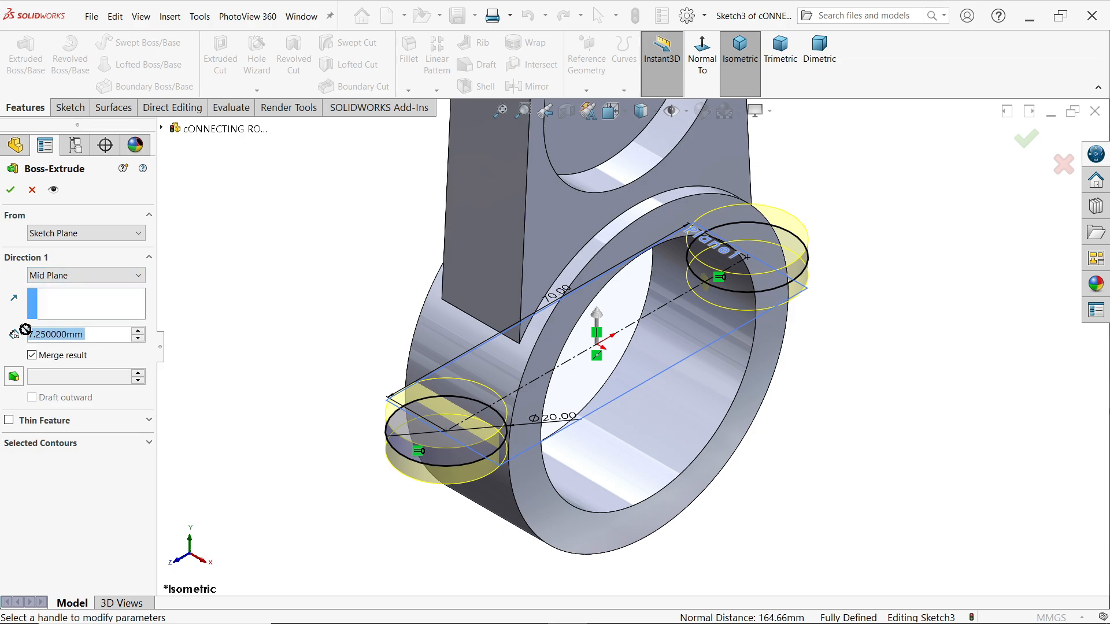
text(50)
key(Return)
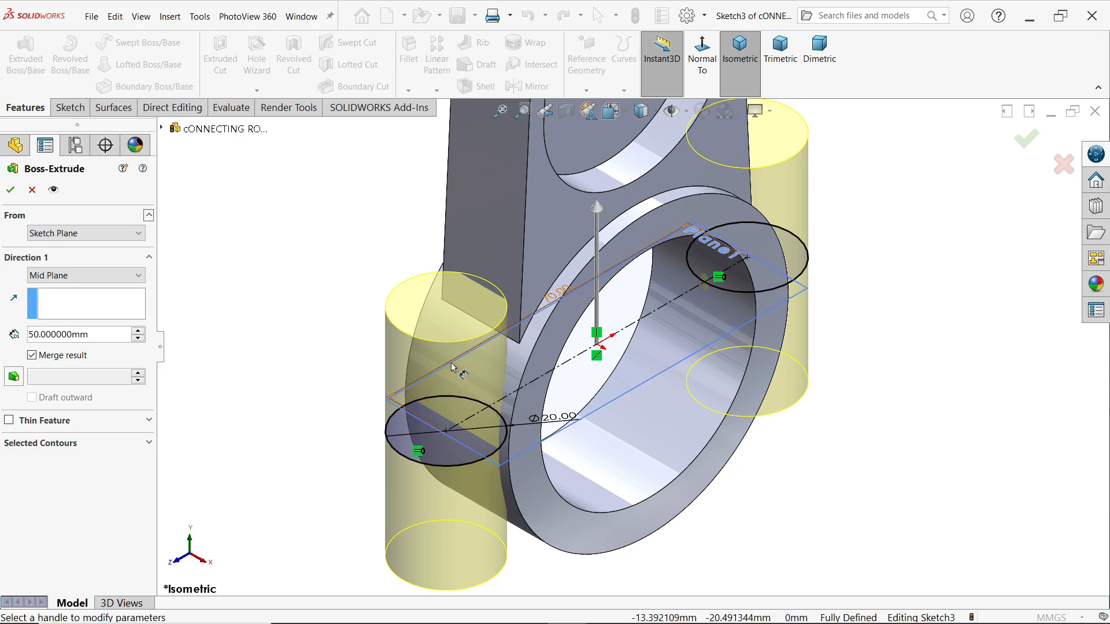
click(10, 191)
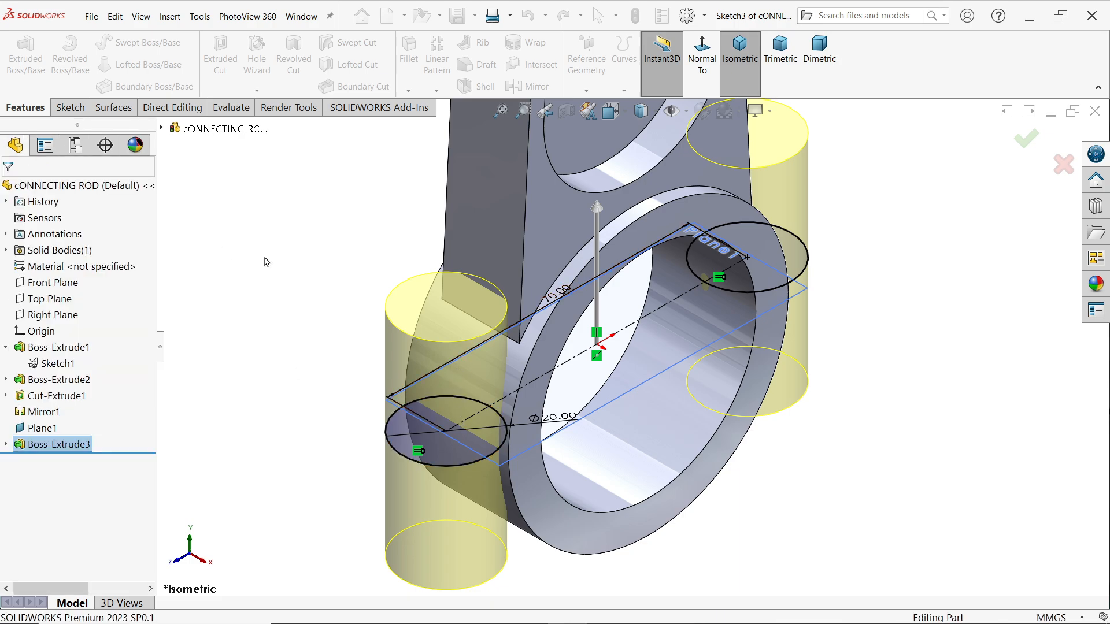
Reuse the boss circle sketch for an Extruded Cut and reverse its direction toward the small ring end.
scroll(592, 360, up, 2)
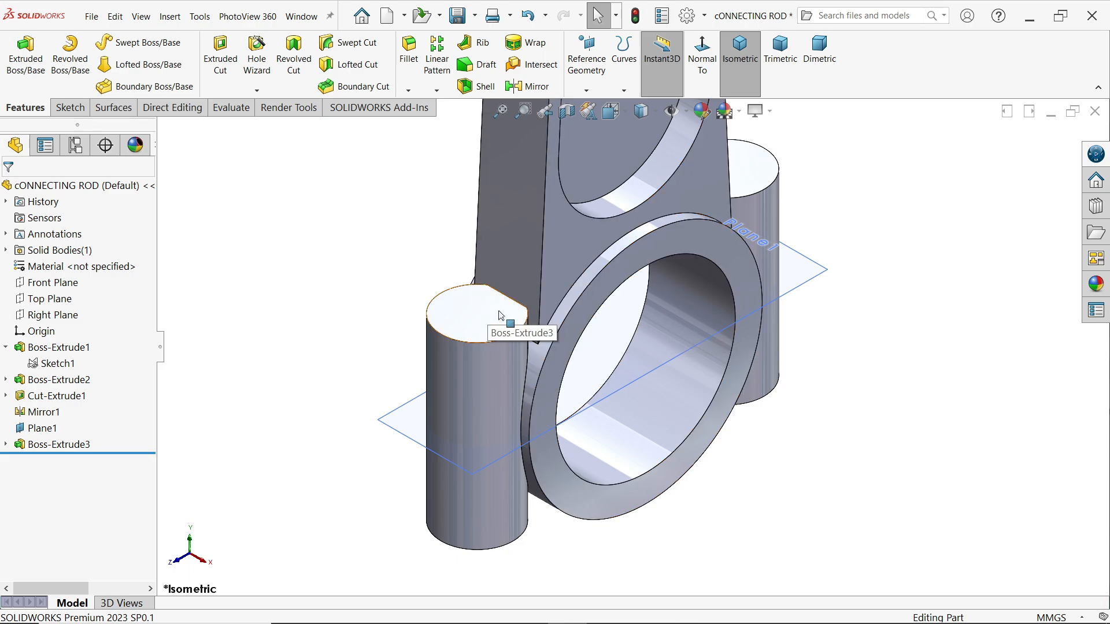
click(5, 444)
click(58, 461)
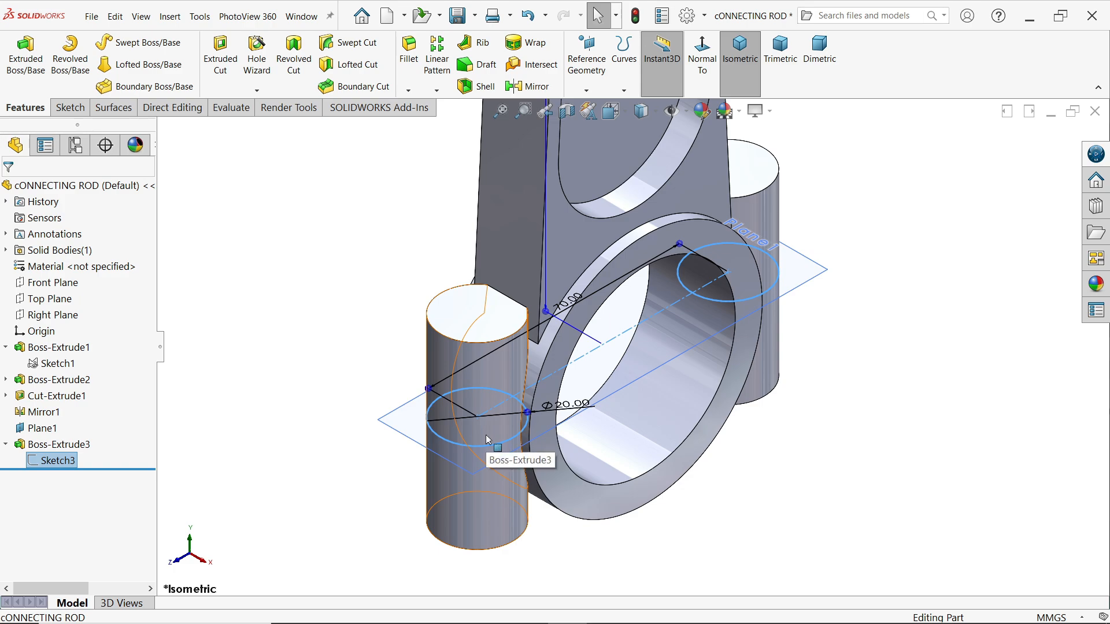
click(220, 57)
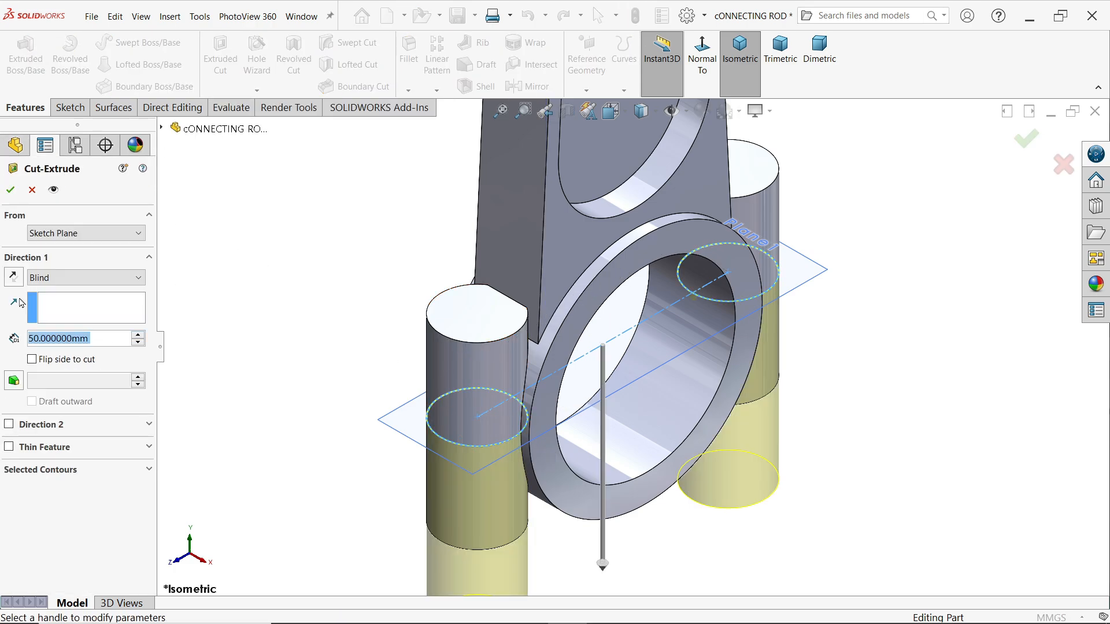
click(14, 277)
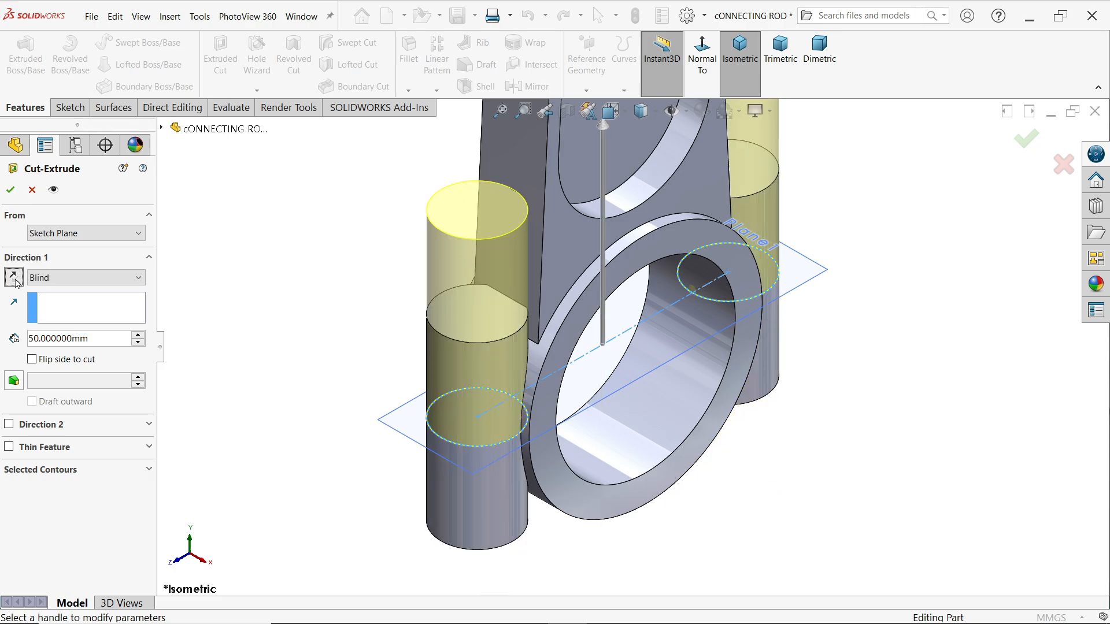
Start the cut from the upper end face of the front boss and complete it with a 50 mm Blind depth.
click(84, 236)
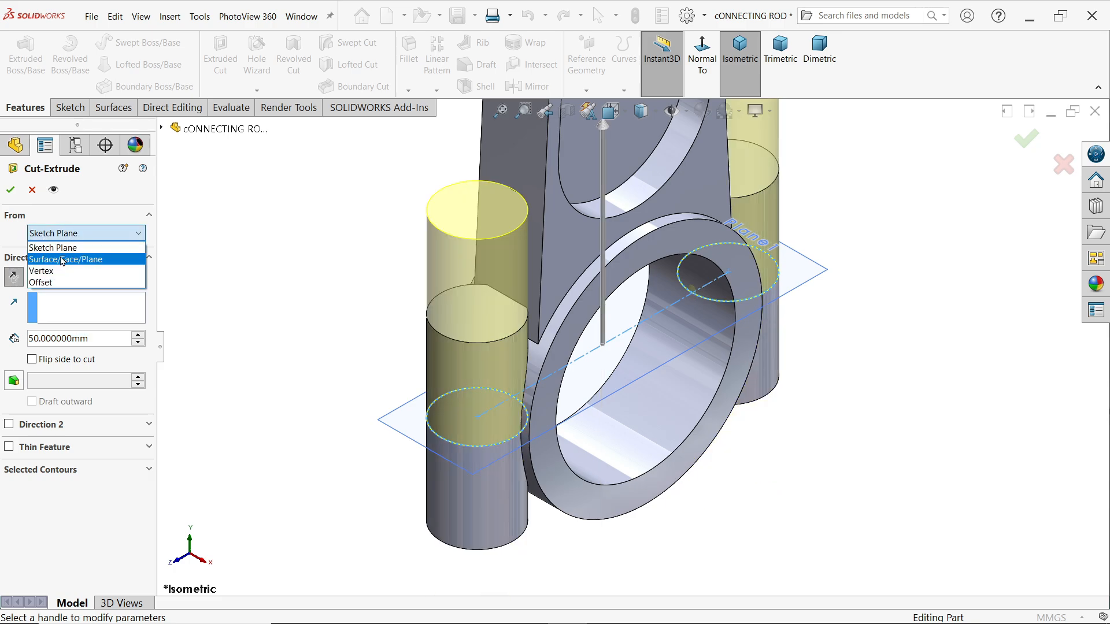
click(62, 259)
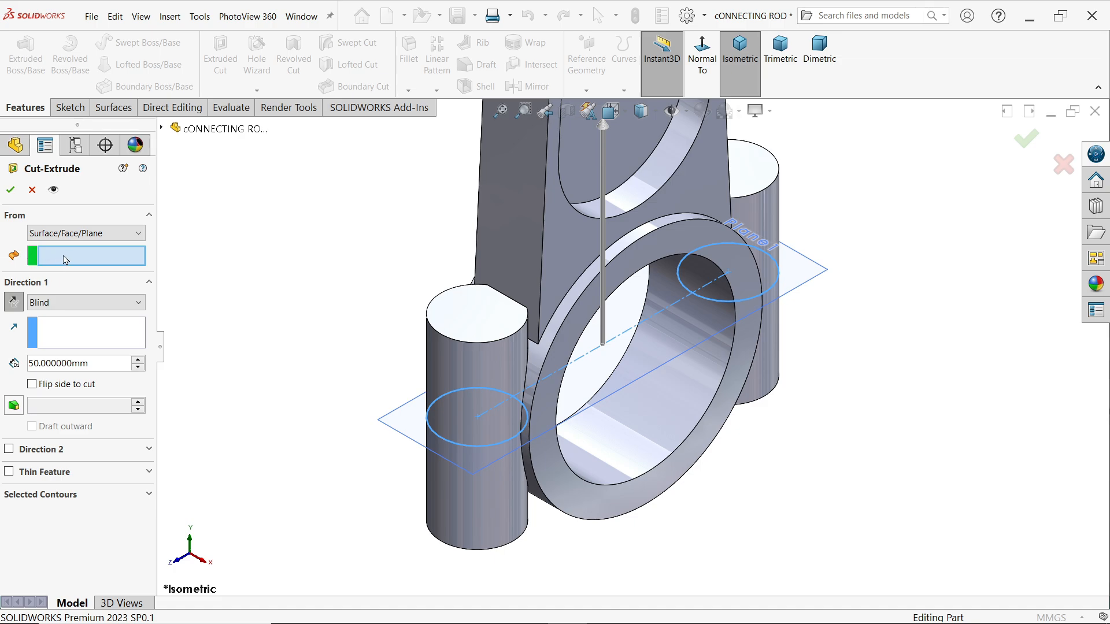
click(491, 313)
middle_drag(482, 171, 692, 217)
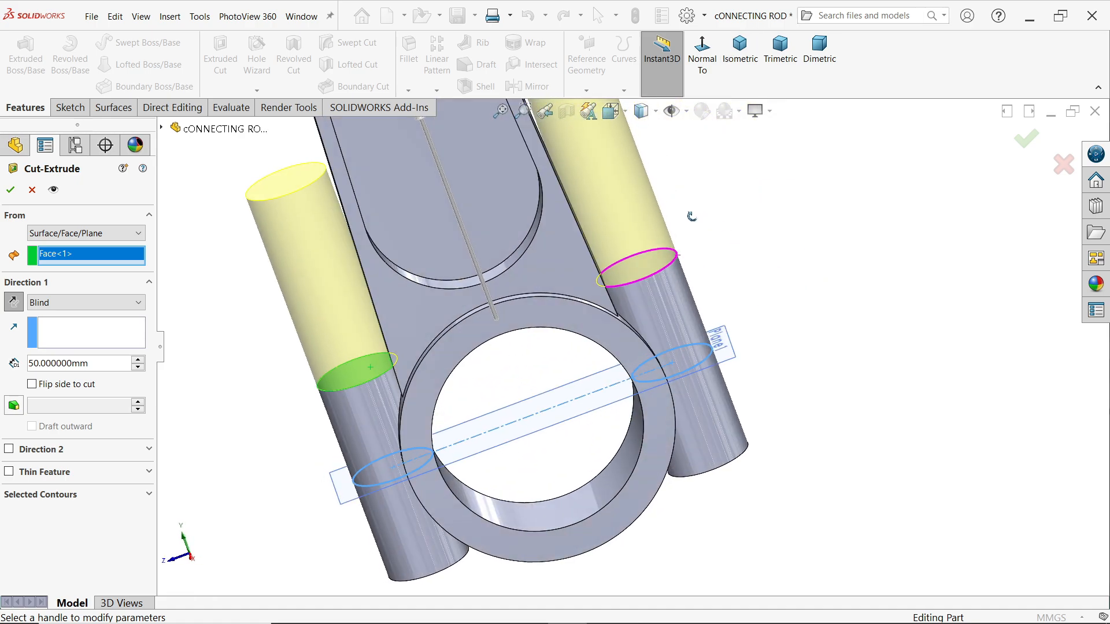
scroll(402, 279, down, 5)
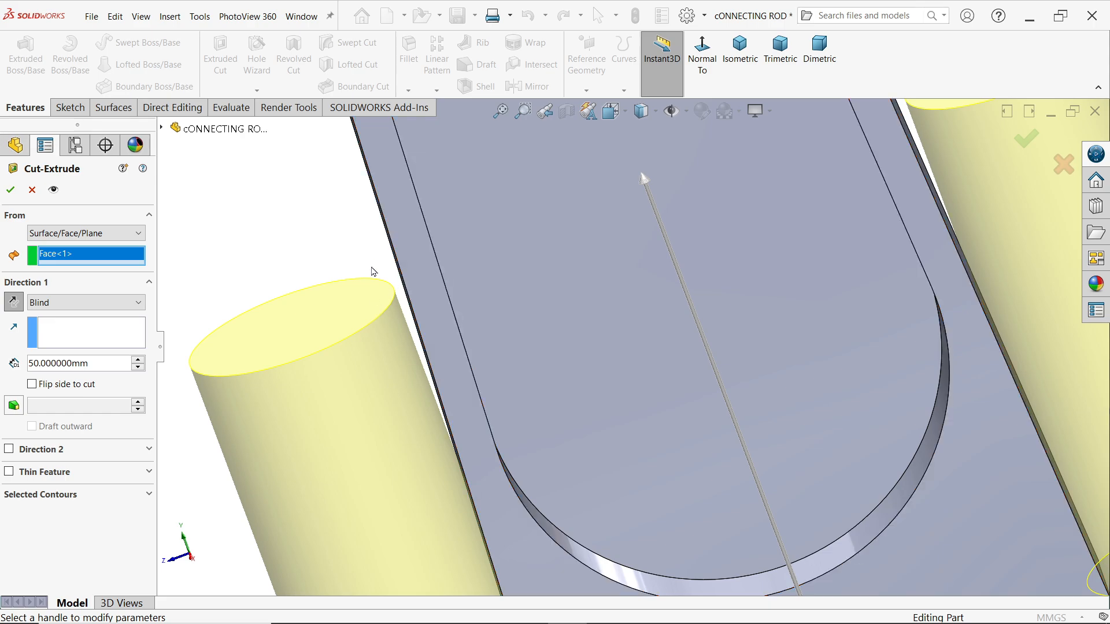
middle_drag(406, 298, 406, 281)
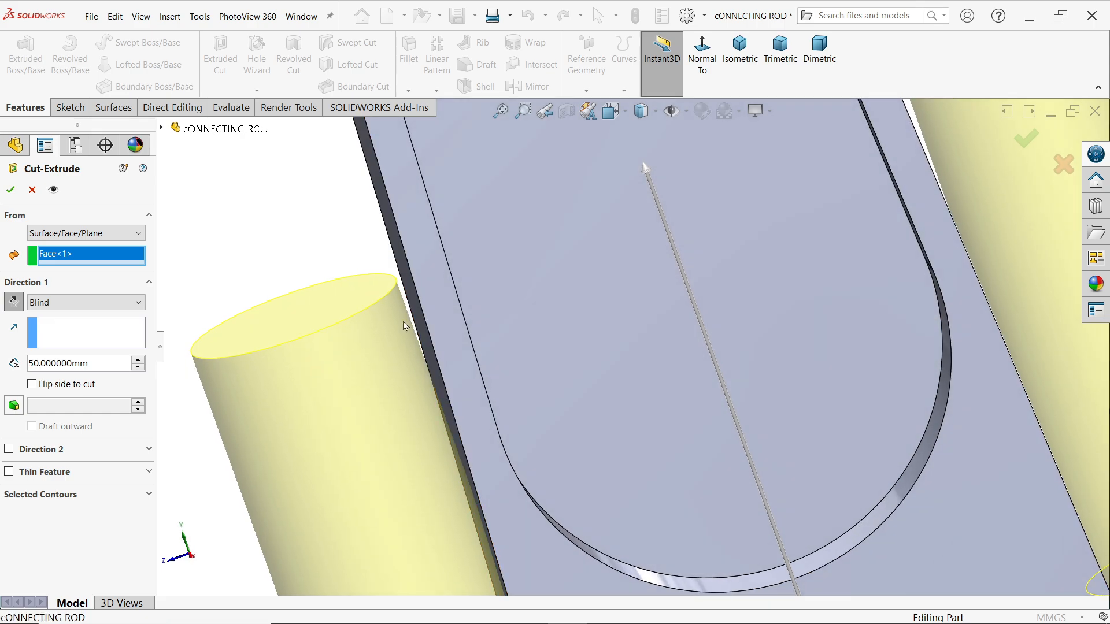
scroll(408, 292, up, 5)
scroll(514, 361, down, 2)
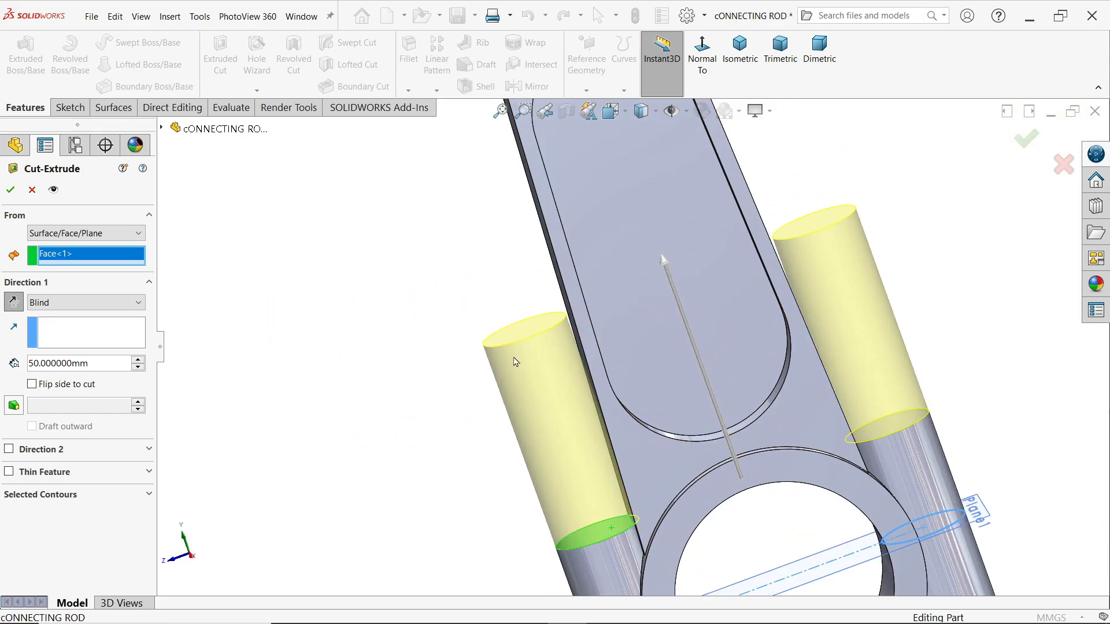
click(11, 189)
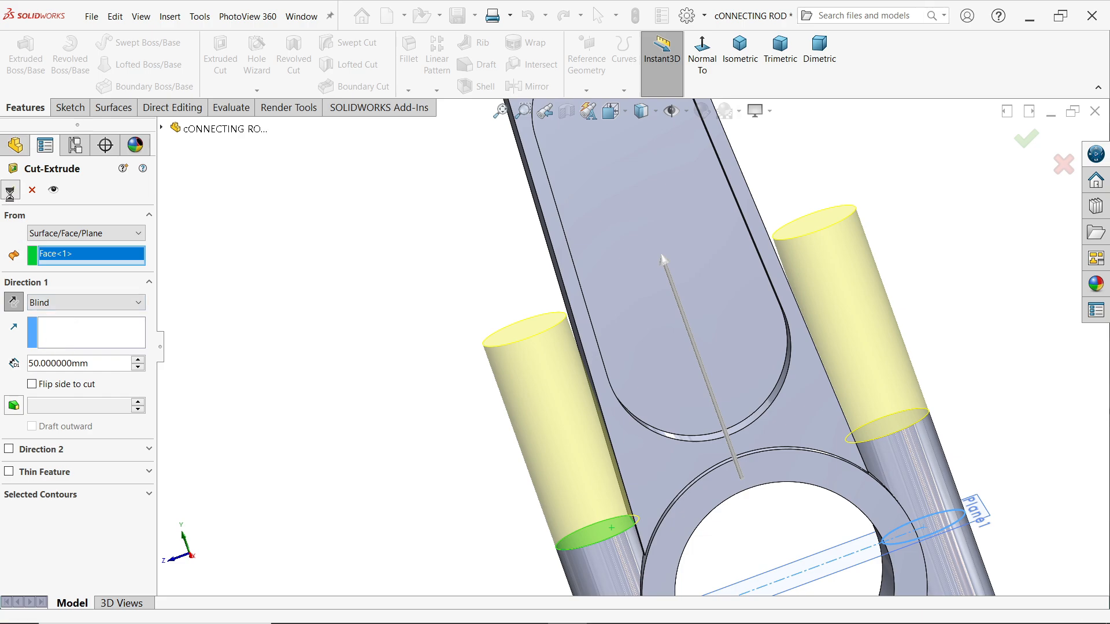
On the front boss's upper end face, sketch a circle centered on each boss, with radii of about 5.6 mm and 8.8 mm.
middle_drag(300, 272, 572, 437)
scroll(575, 439, up, 5)
scroll(577, 437, down, 4)
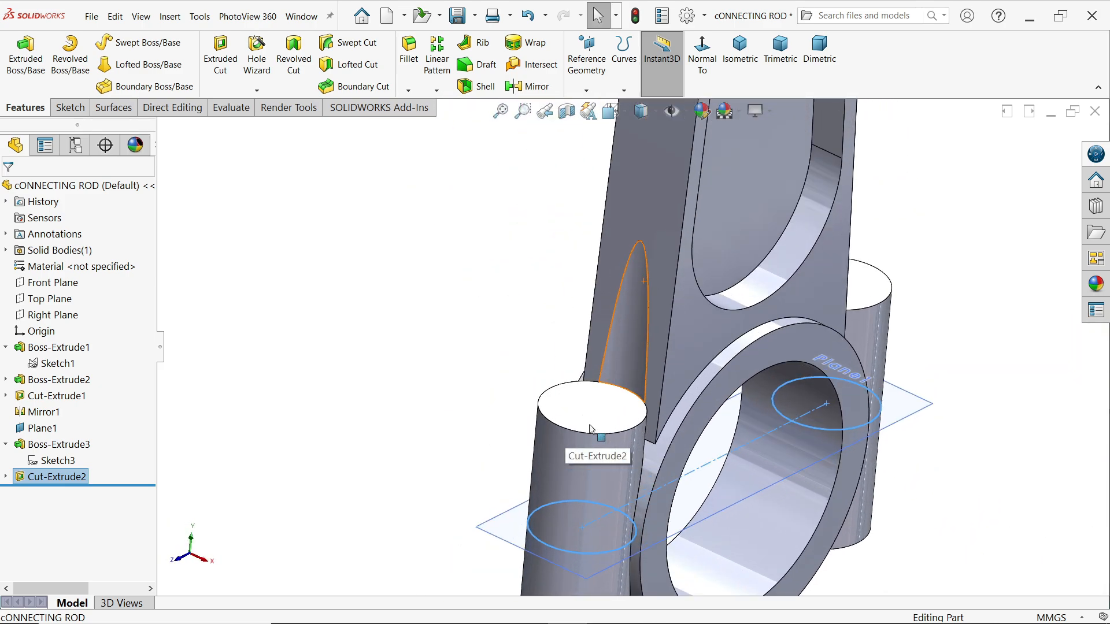
click(590, 429)
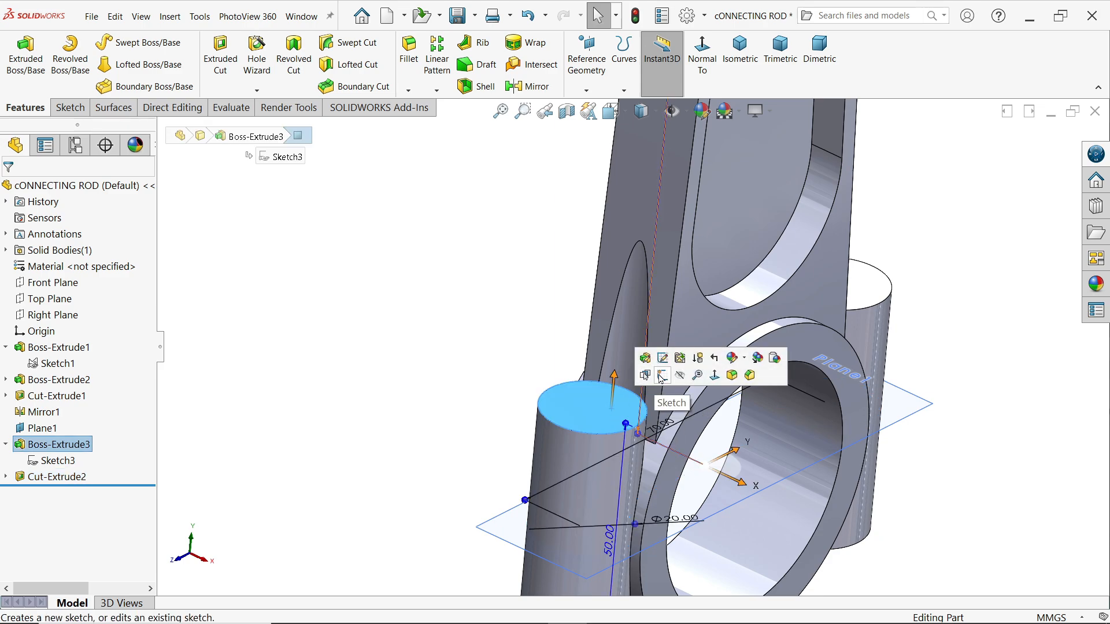
click(661, 376)
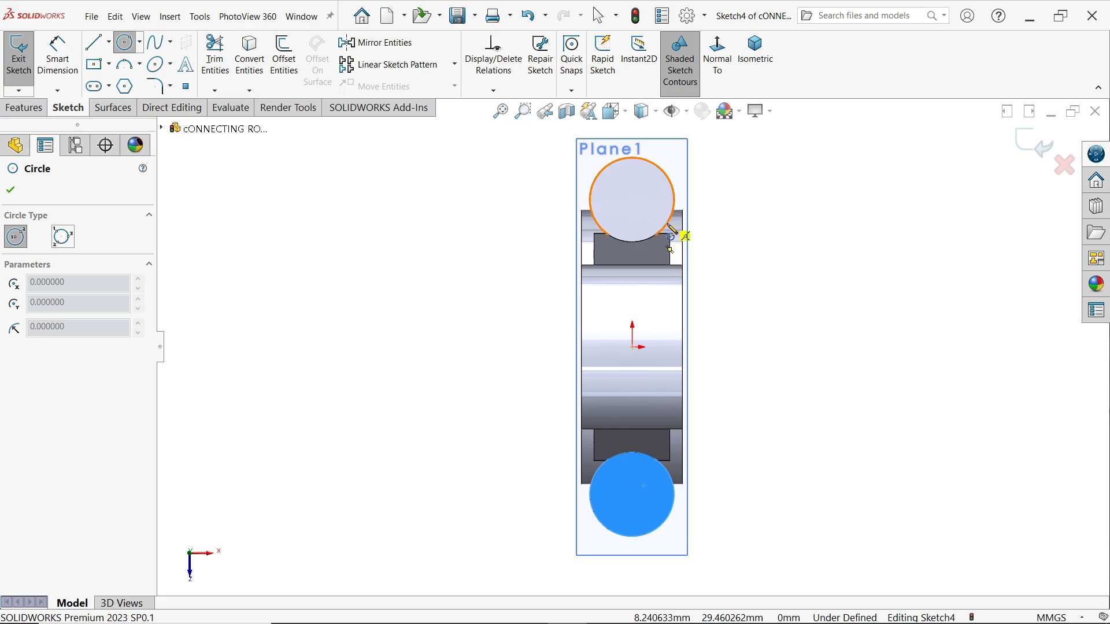
click(632, 199)
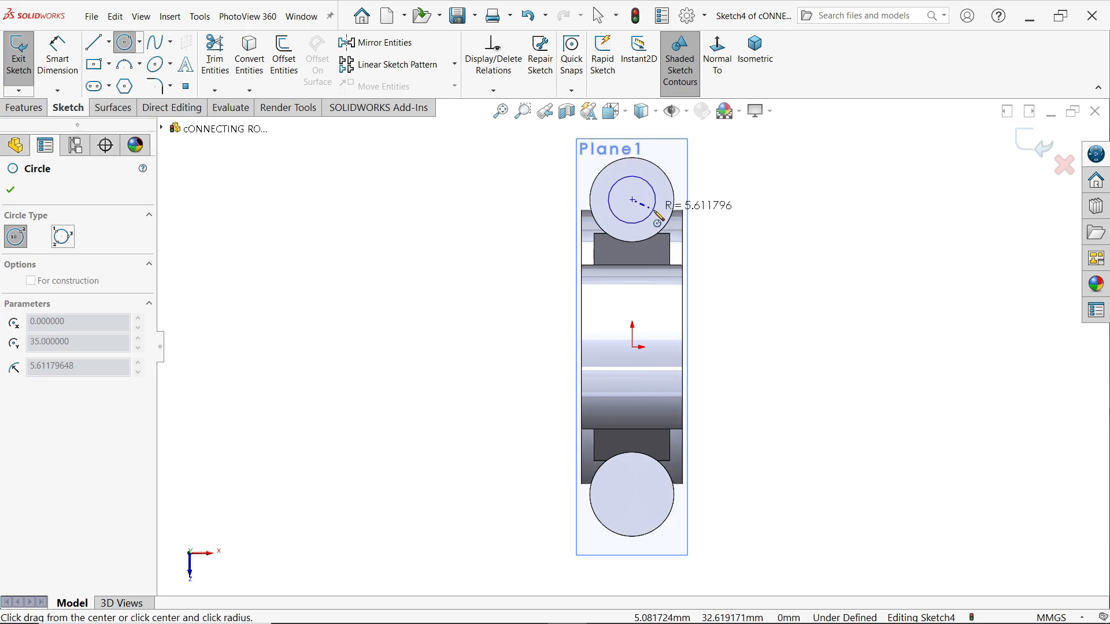
click(655, 199)
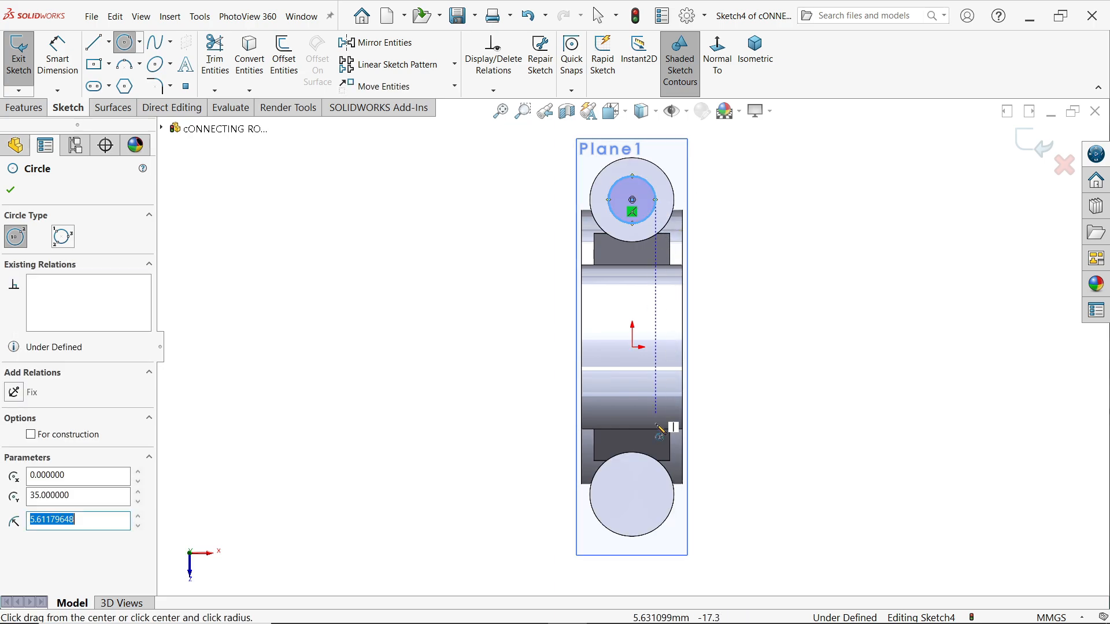
click(632, 495)
click(650, 463)
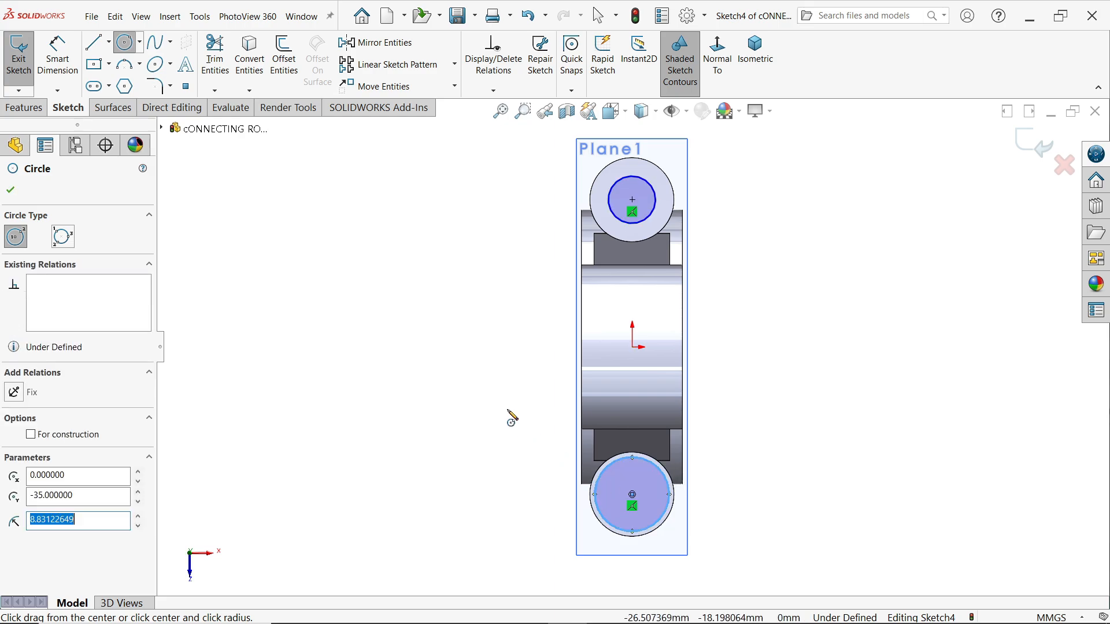
Make the two boss hole circles equal in radius and set their diameter to 9 mm.
right_click(474, 344)
click(500, 343)
drag(820, 134, 552, 541)
click(636, 483)
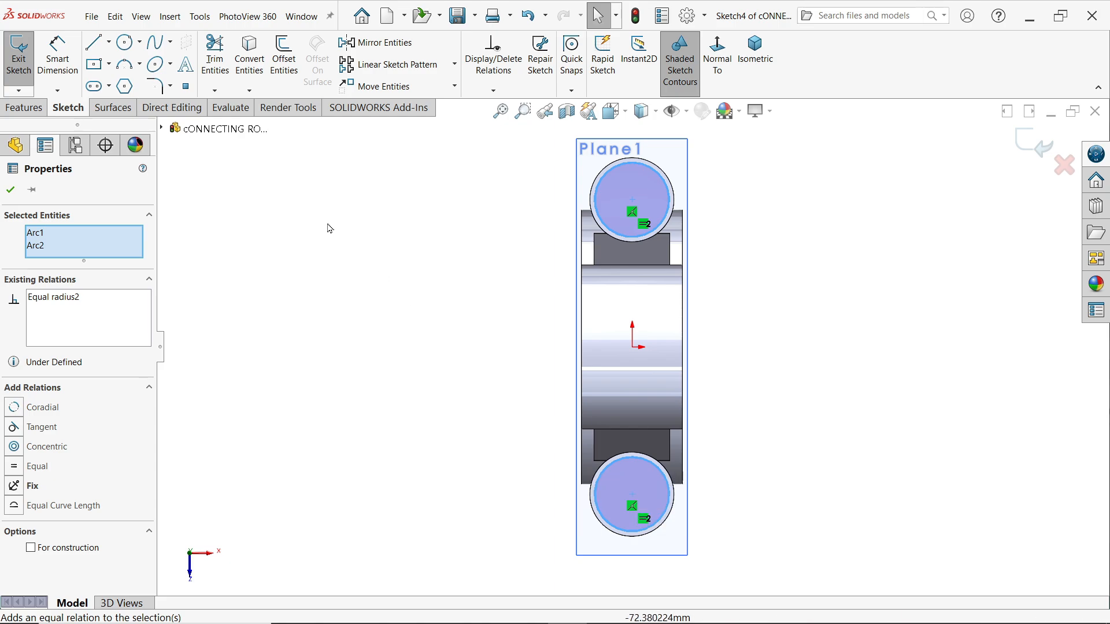
click(57, 58)
click(593, 211)
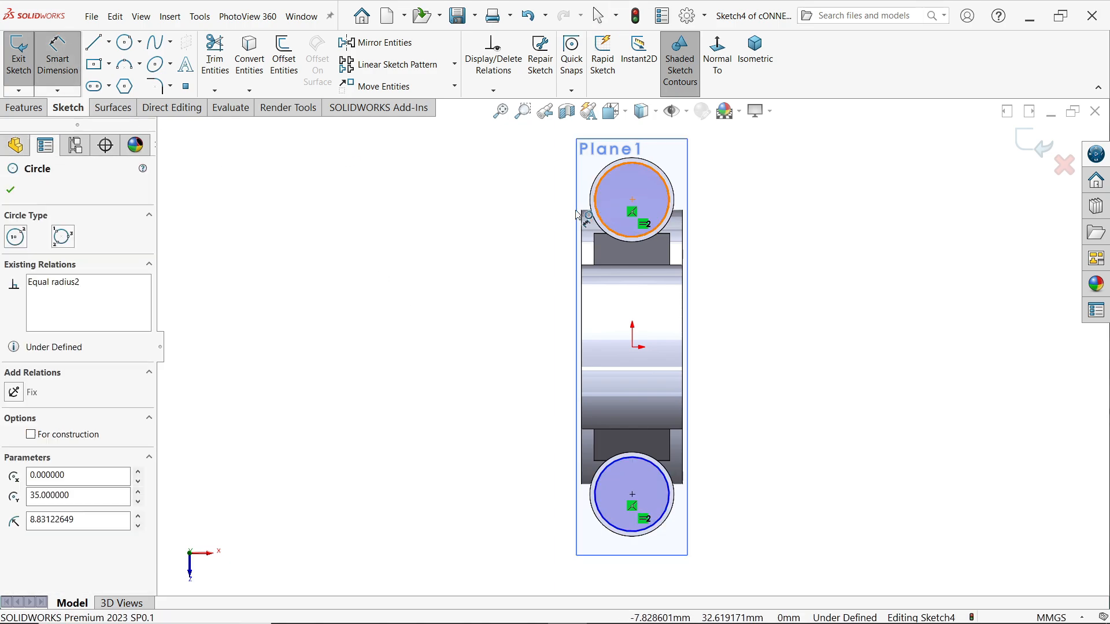
click(532, 212)
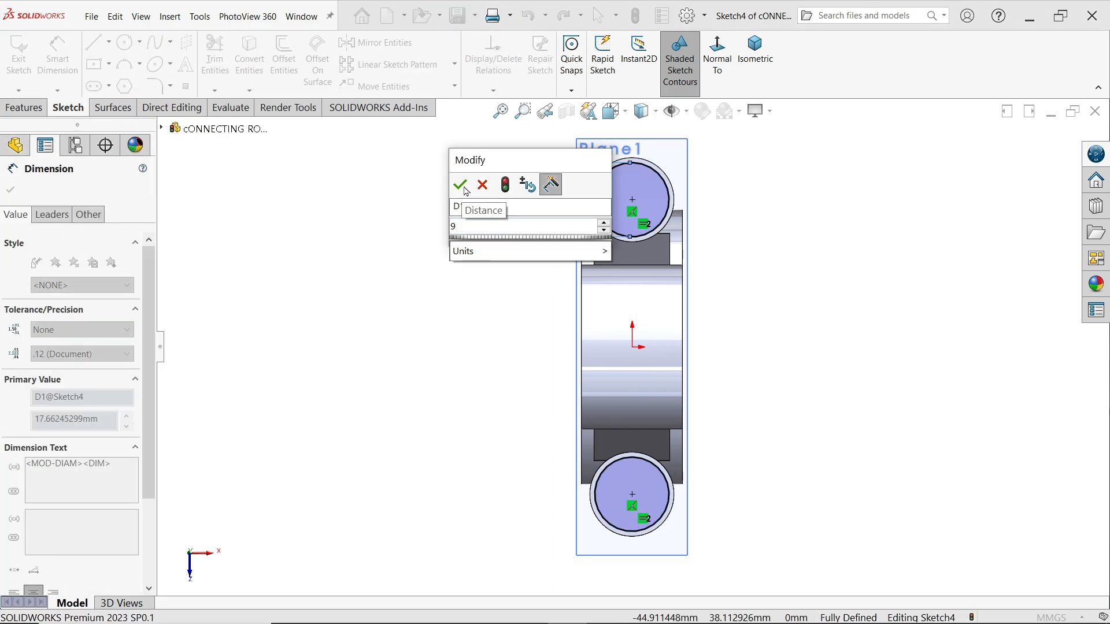
click(458, 184)
Extrude-cut the two 9 mm circles Through All, down the full length of both bolt bosses.
click(755, 52)
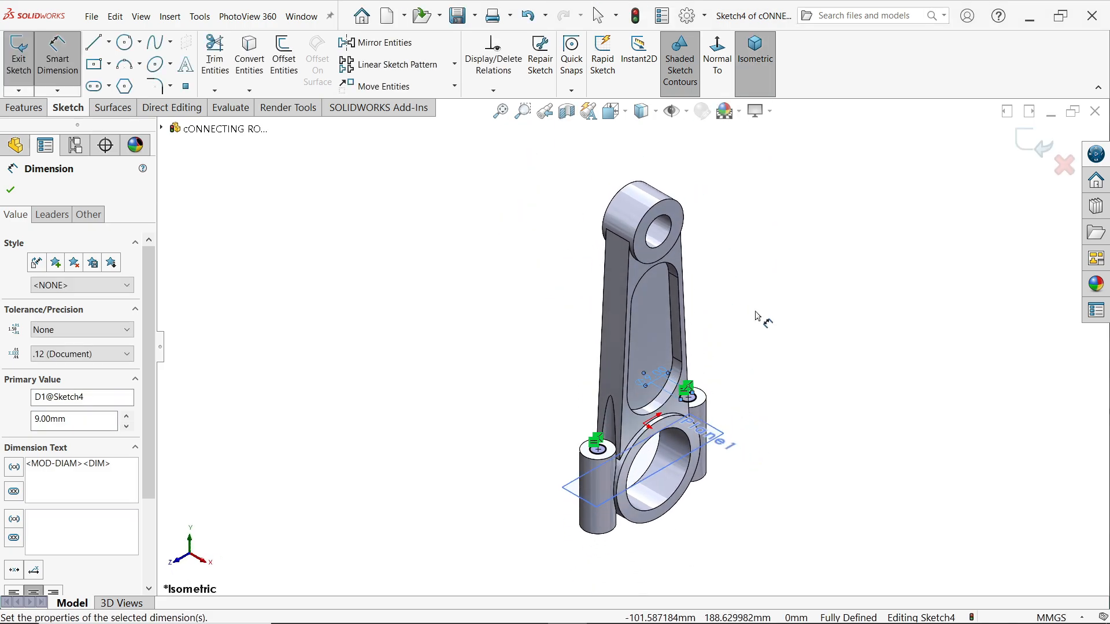
scroll(685, 483, down, 3)
scroll(685, 482, down, 2)
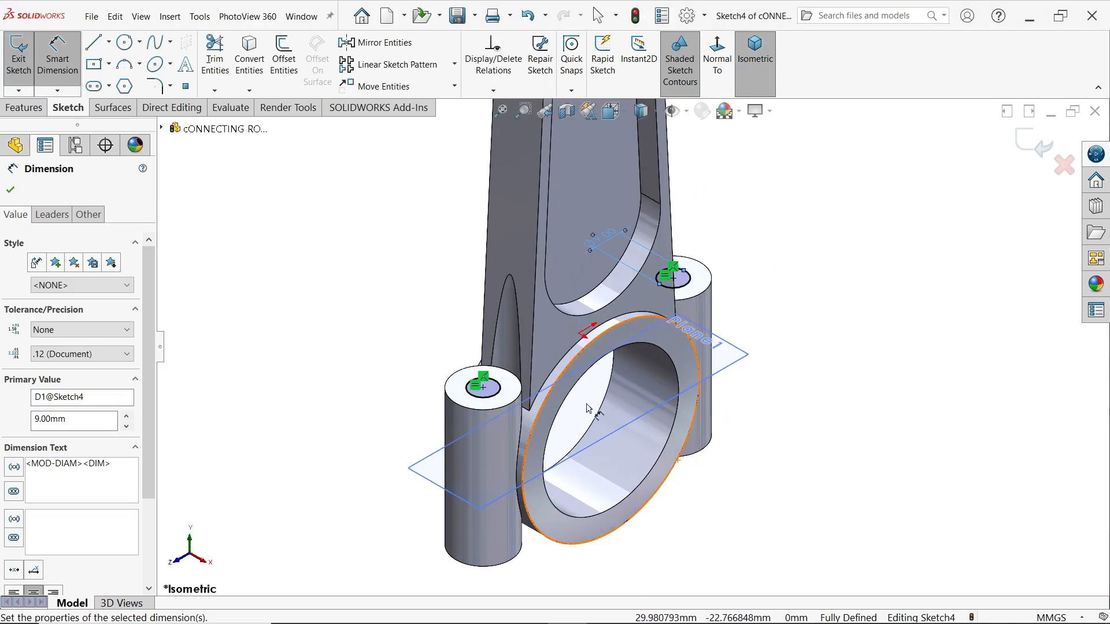
click(27, 108)
click(220, 58)
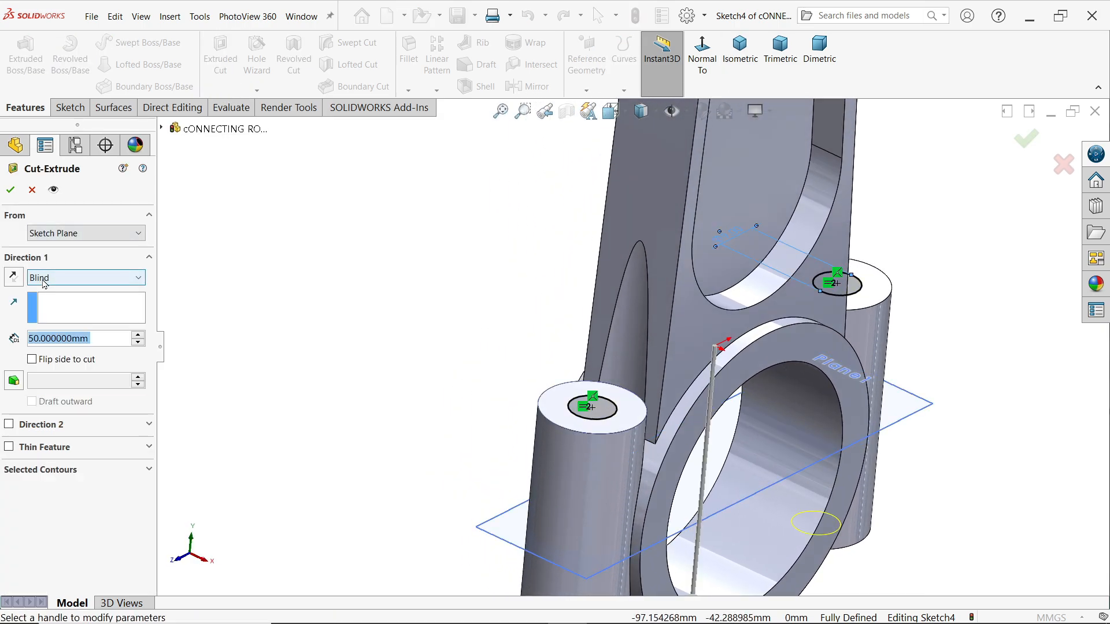
click(45, 283)
click(52, 300)
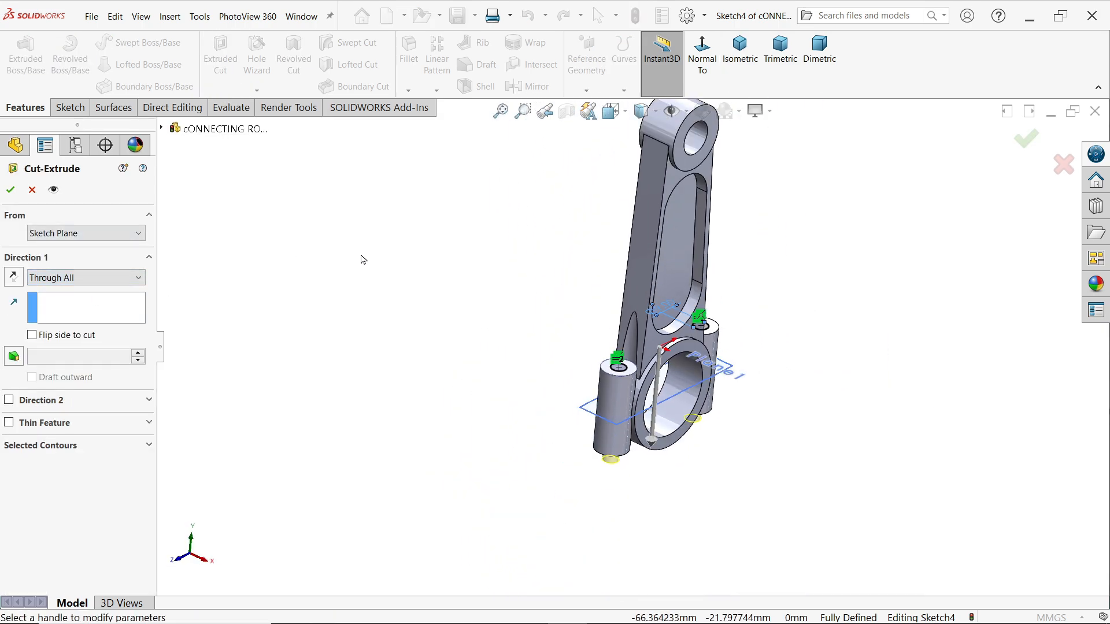
scroll(687, 386, down, 4)
middle_drag(674, 443, 621, 379)
scroll(630, 477, down, 2)
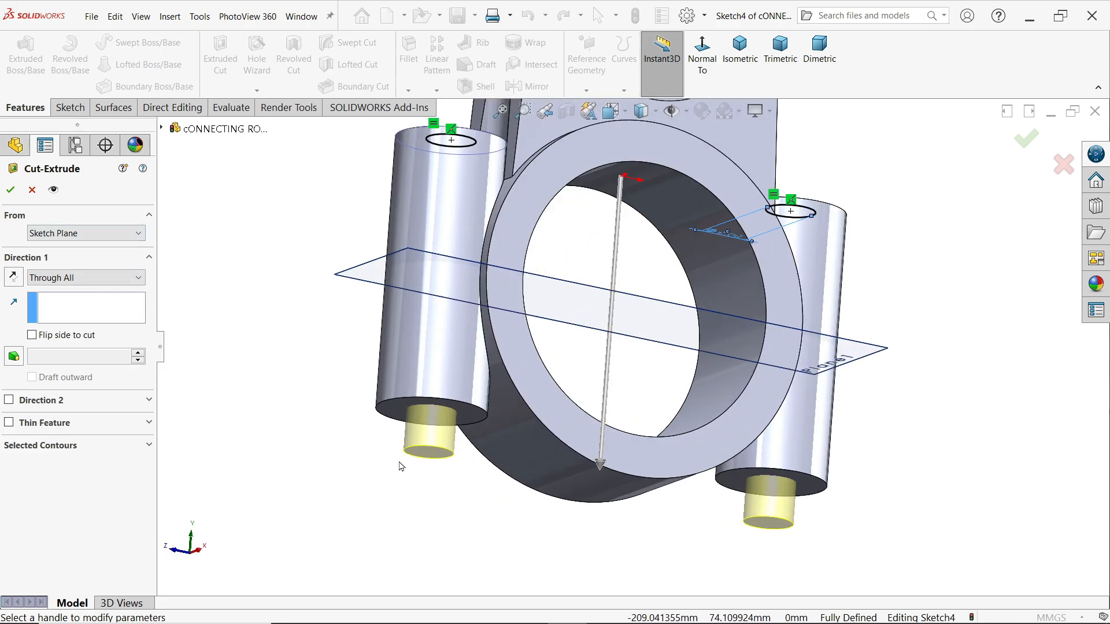
click(10, 190)
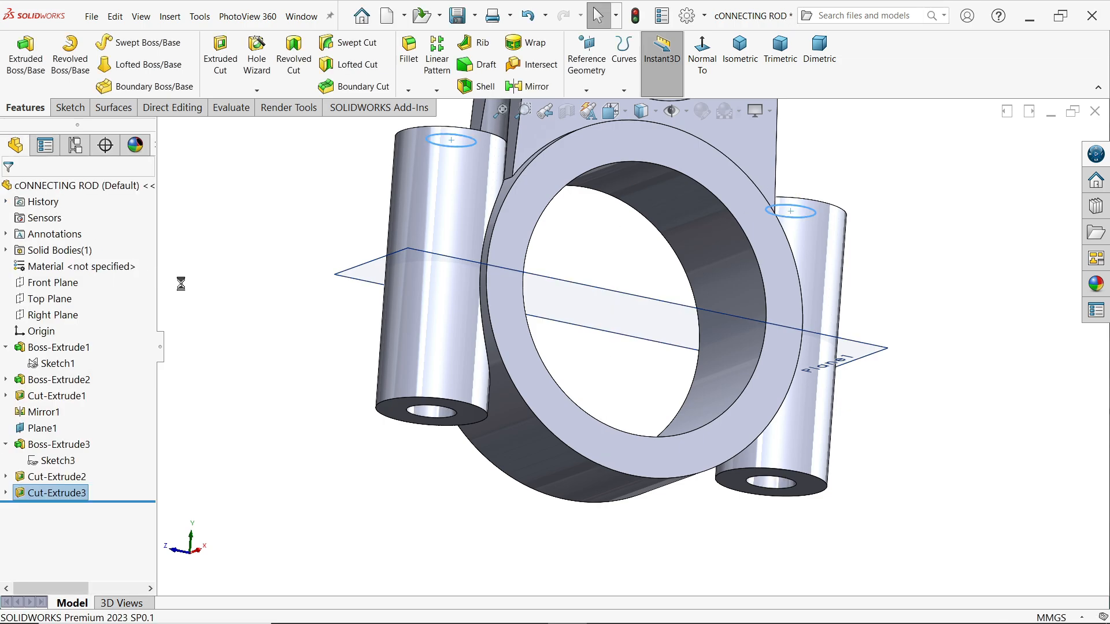
Hide the reference plane Plane1 that crosses the large ring.
mouse_move(428, 254)
middle_down()
mouse_move(467, 298)
mouse_move(422, 254)
middle_up()
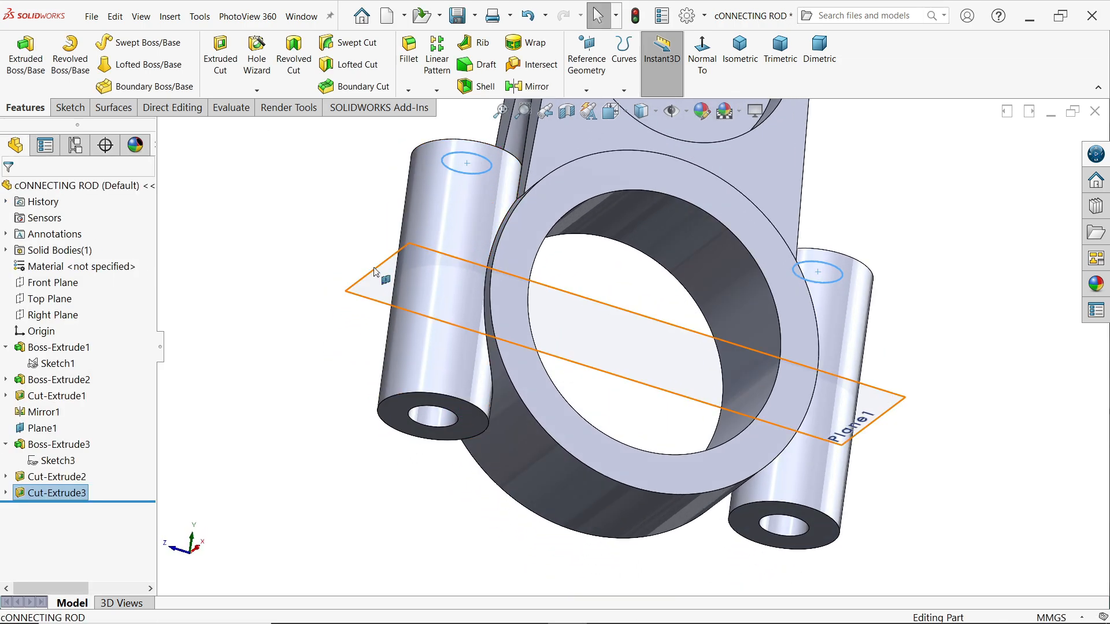
click(421, 252)
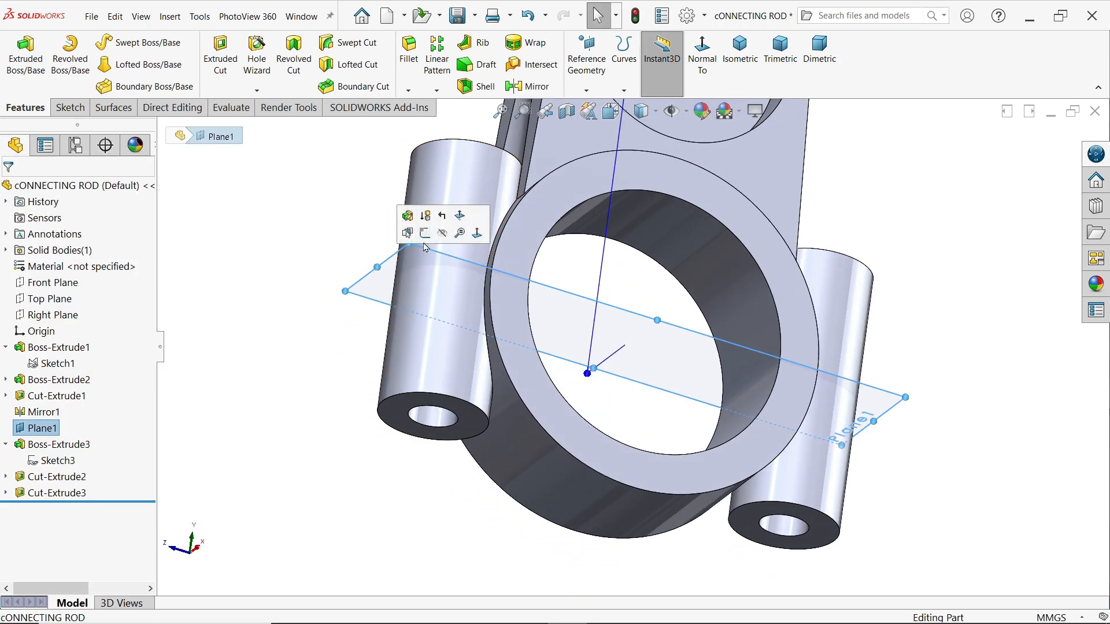
click(282, 223)
scroll(577, 297, up, 3)
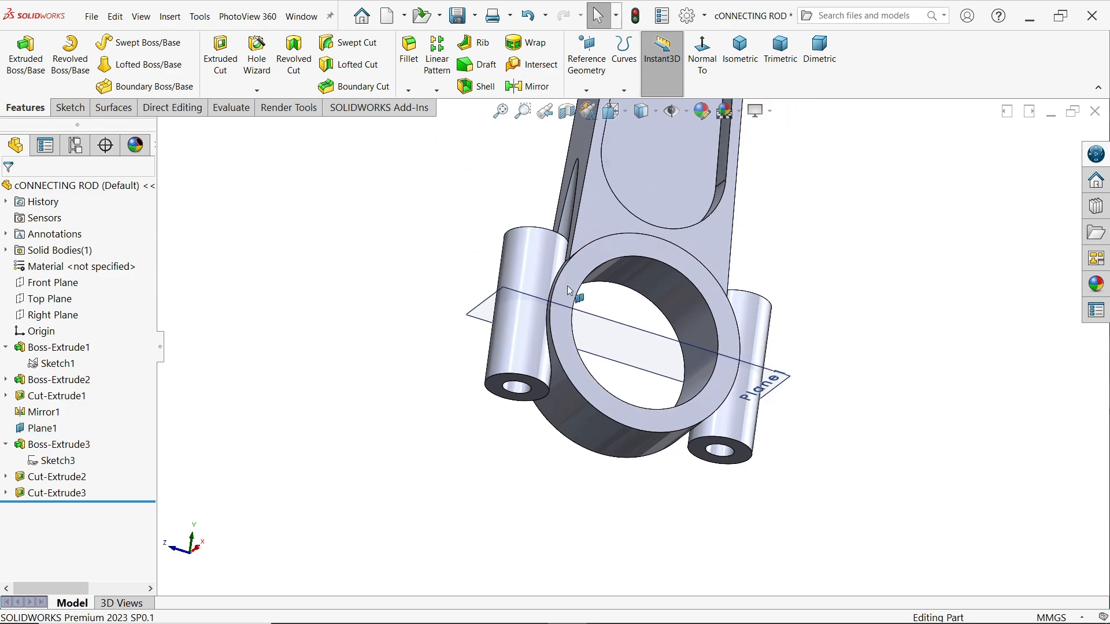
middle_drag(587, 259, 608, 436)
scroll(627, 349, up, 5)
scroll(633, 192, down, 4)
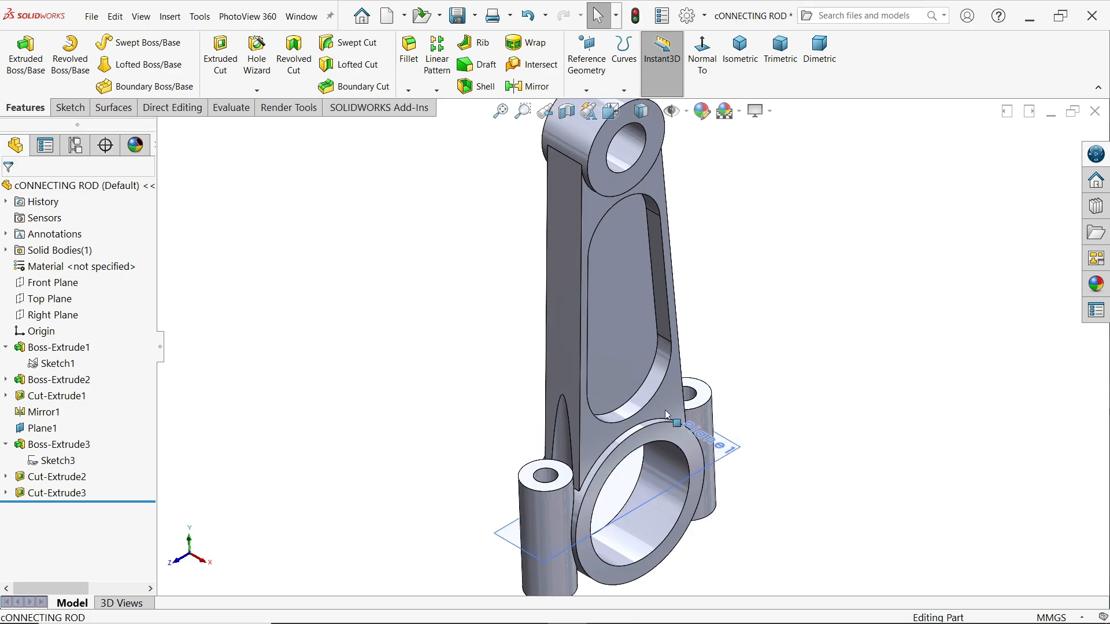
middle_drag(675, 421, 647, 370)
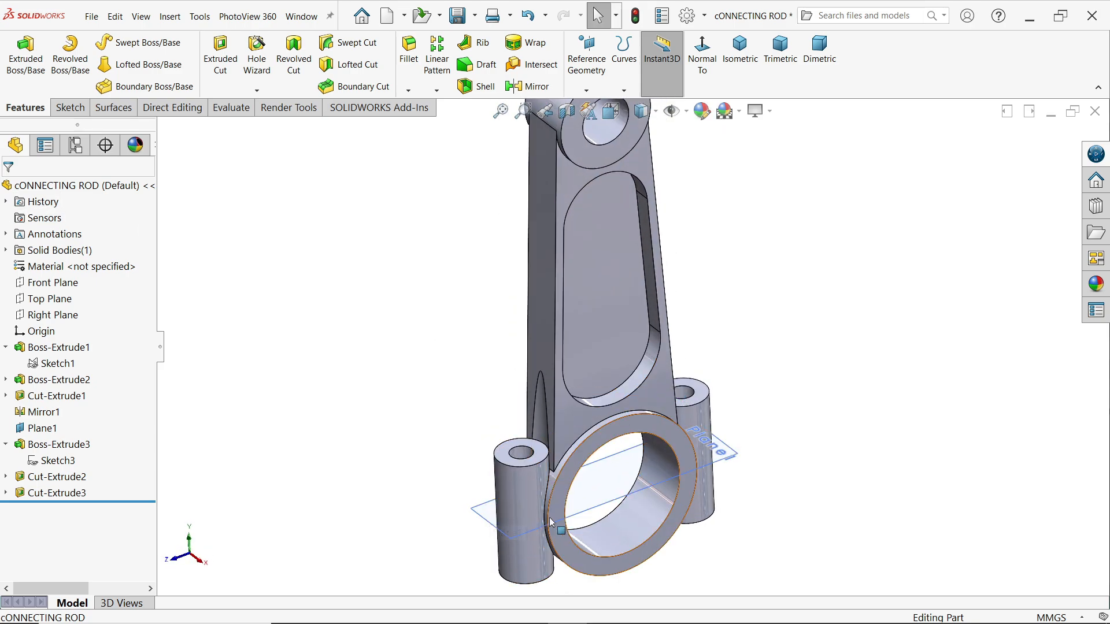
click(40, 429)
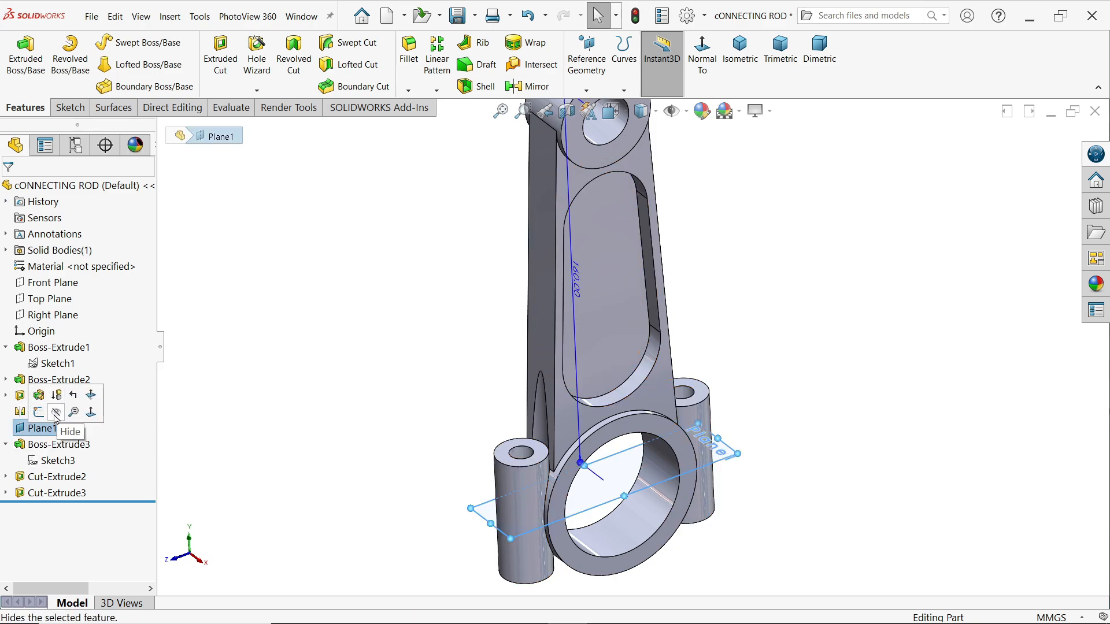
click(56, 413)
On the large ring's front face, sketch a horizontal line between the midpoints of the two bosses' outer edges.
click(567, 527)
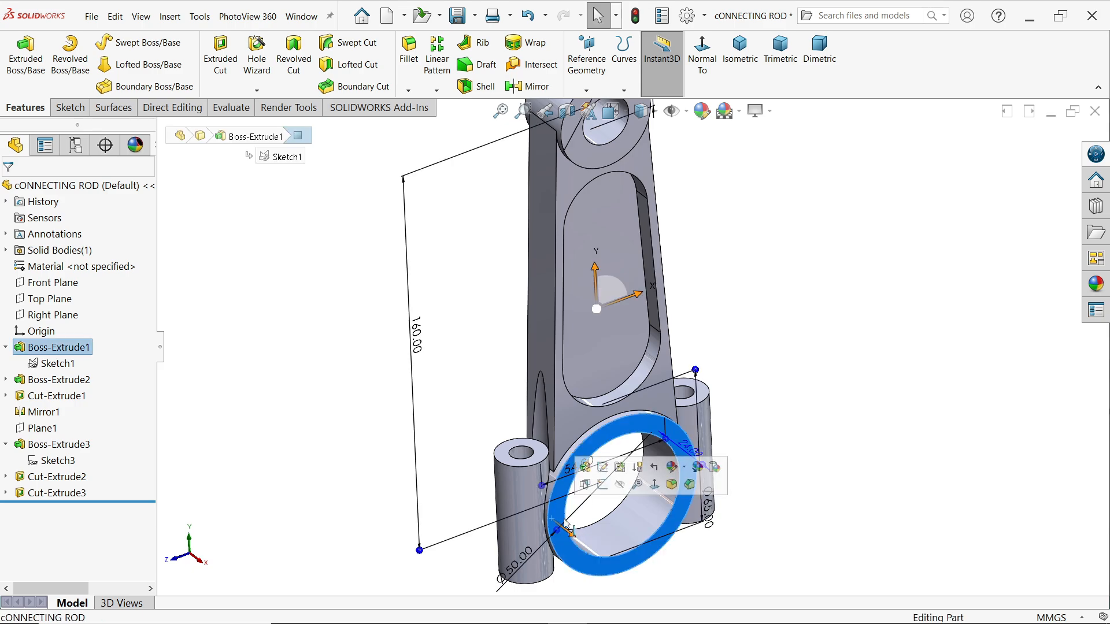
click(604, 485)
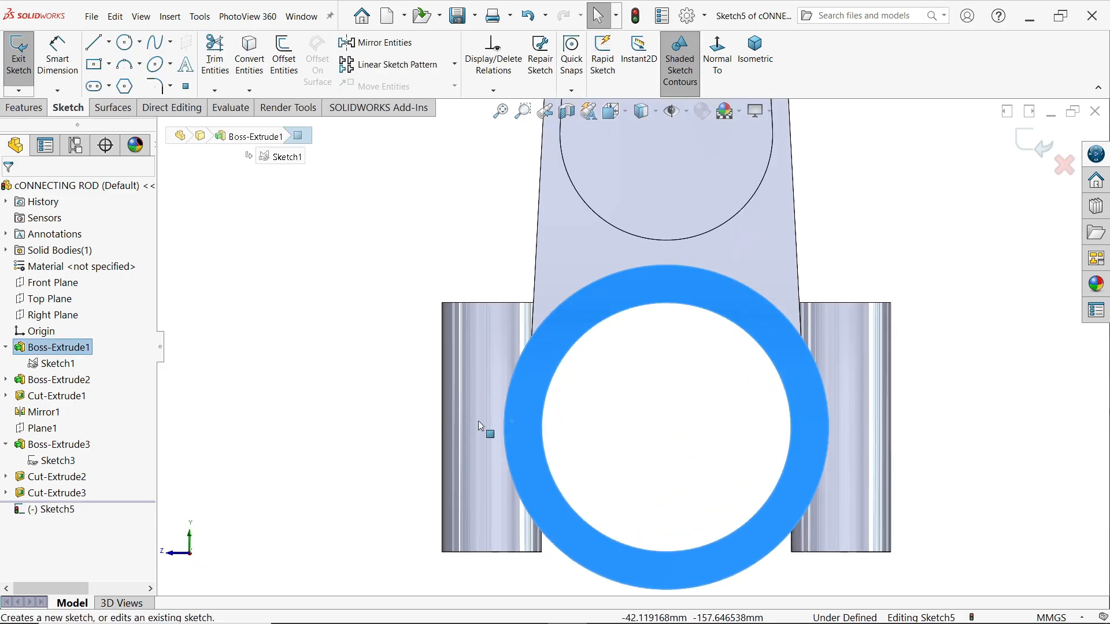
click(93, 43)
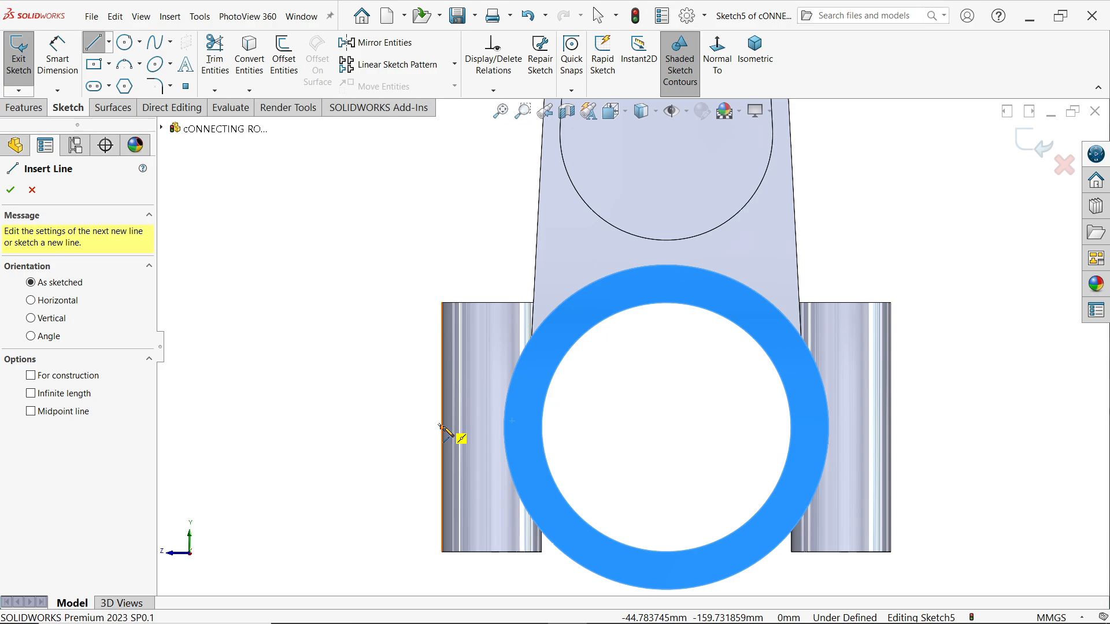
click(442, 427)
click(890, 428)
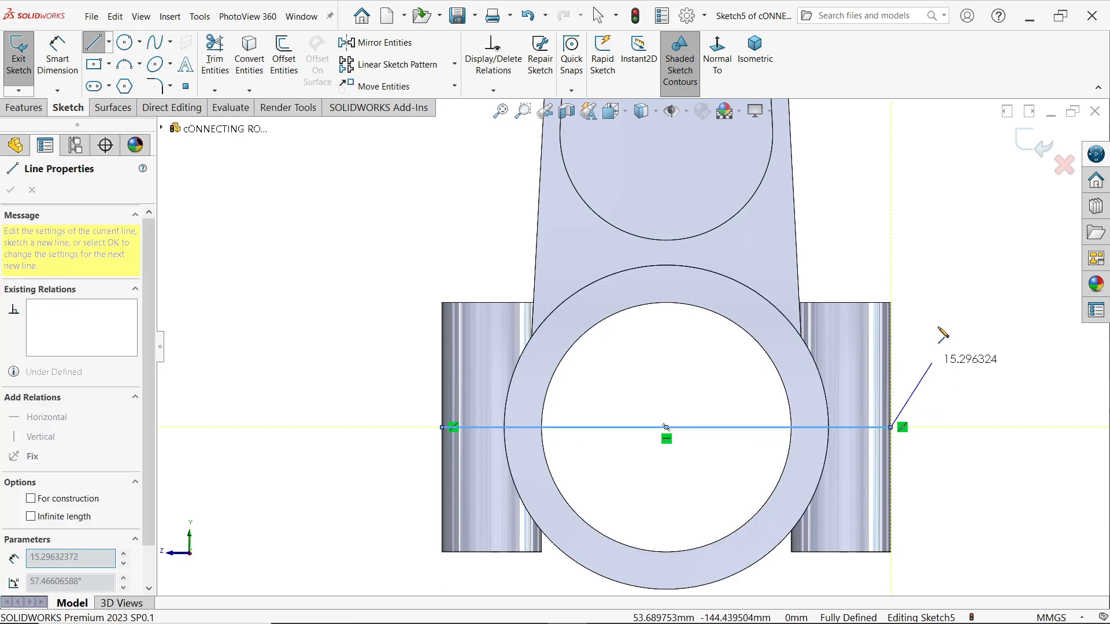
right_click(938, 281)
click(964, 292)
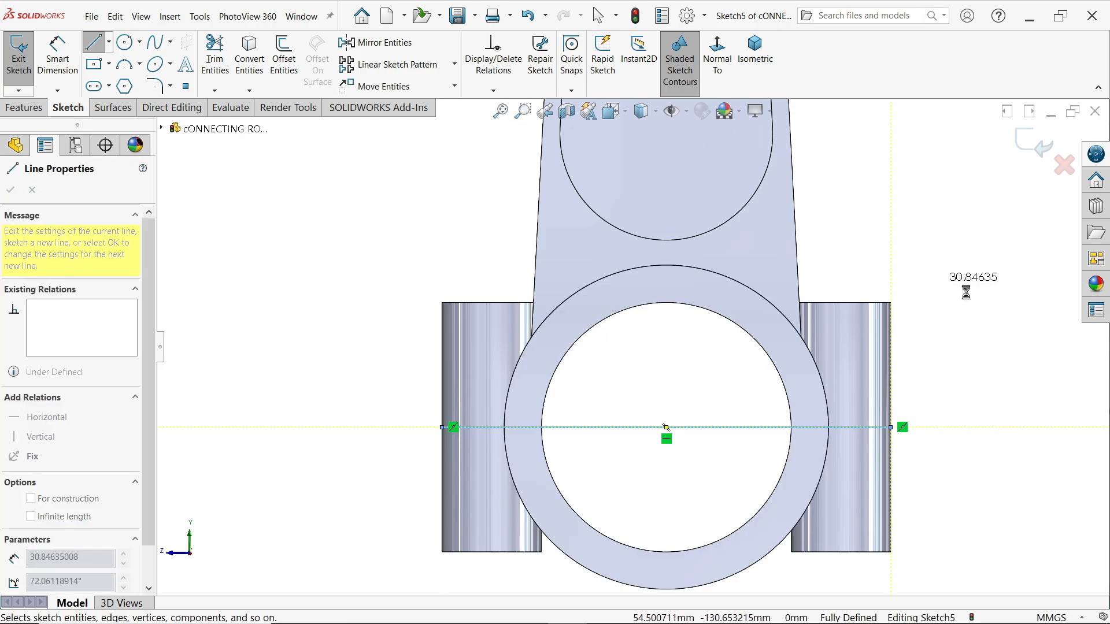
Extrude the horizontal line as a surface through the large ring, direction reversed toward the rod, Blind, 30 mm.
click(128, 112)
key(ctrl+7)
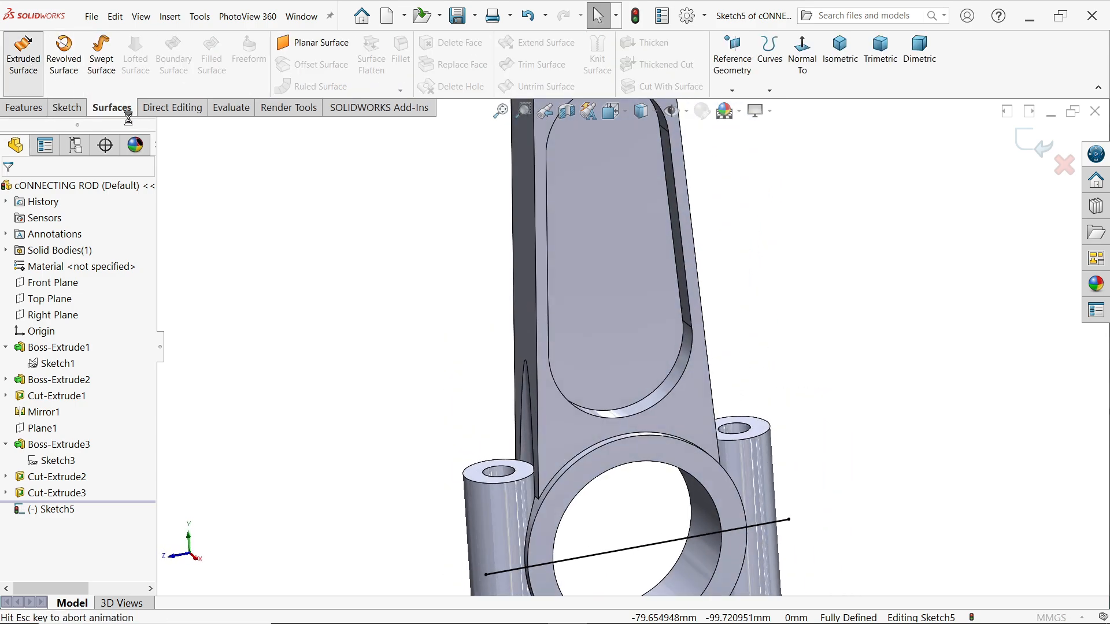
click(11, 279)
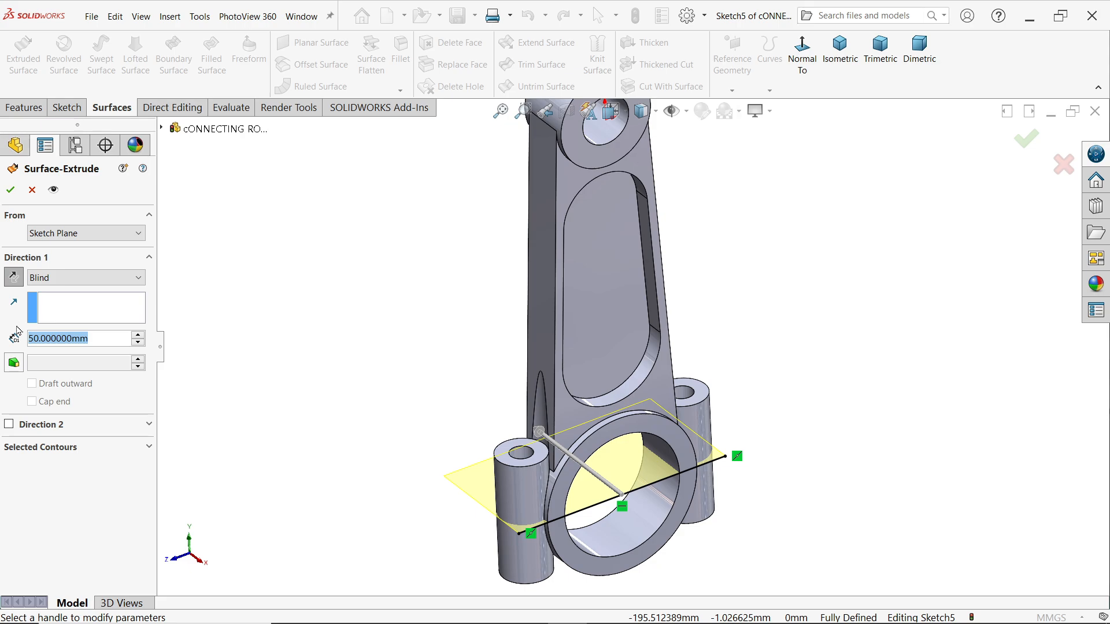
text(30)
key(Return)
middle_drag(280, 295, 369, 328)
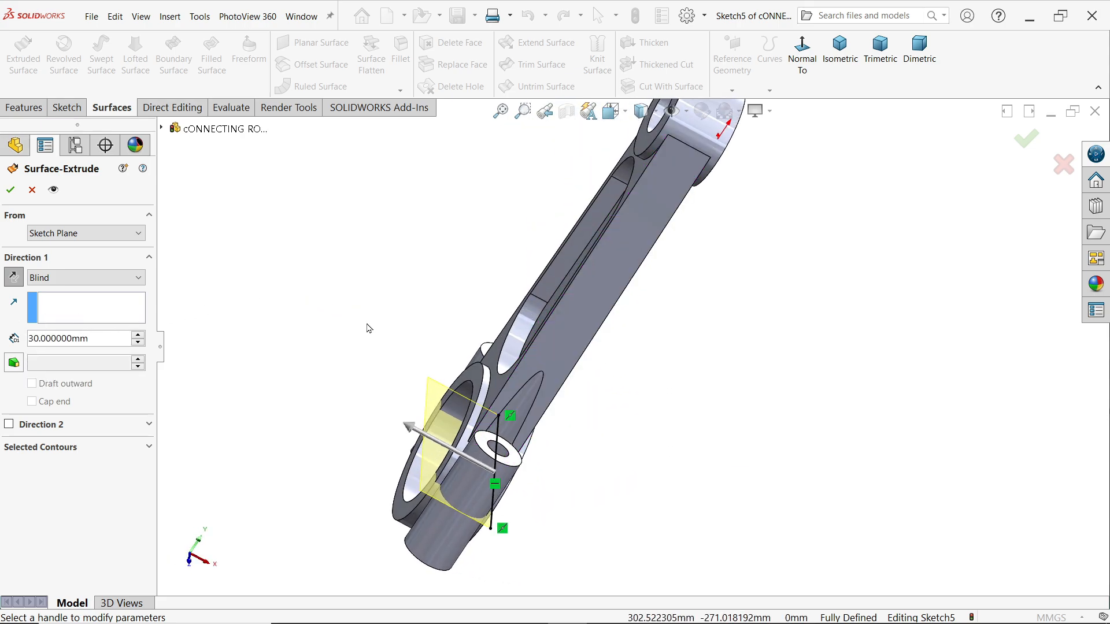
click(10, 194)
Split all bodies with the extruded surface as the trim tool and mark both resulting bodies.
middle_drag(332, 322, 258, 290)
scroll(305, 299, up, 3)
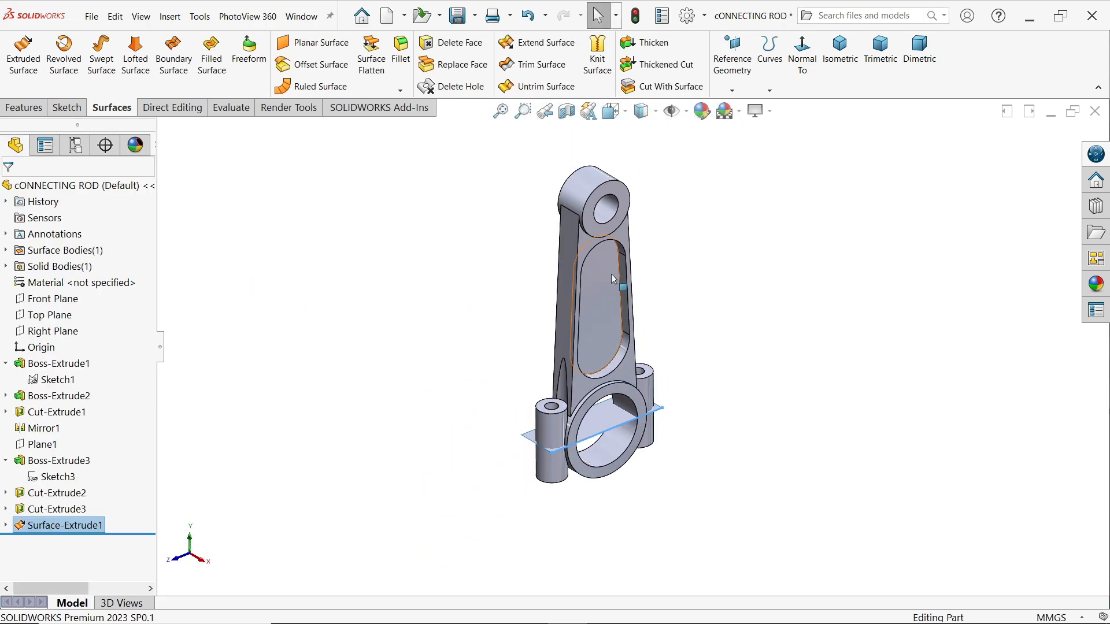
scroll(613, 280, down, 2)
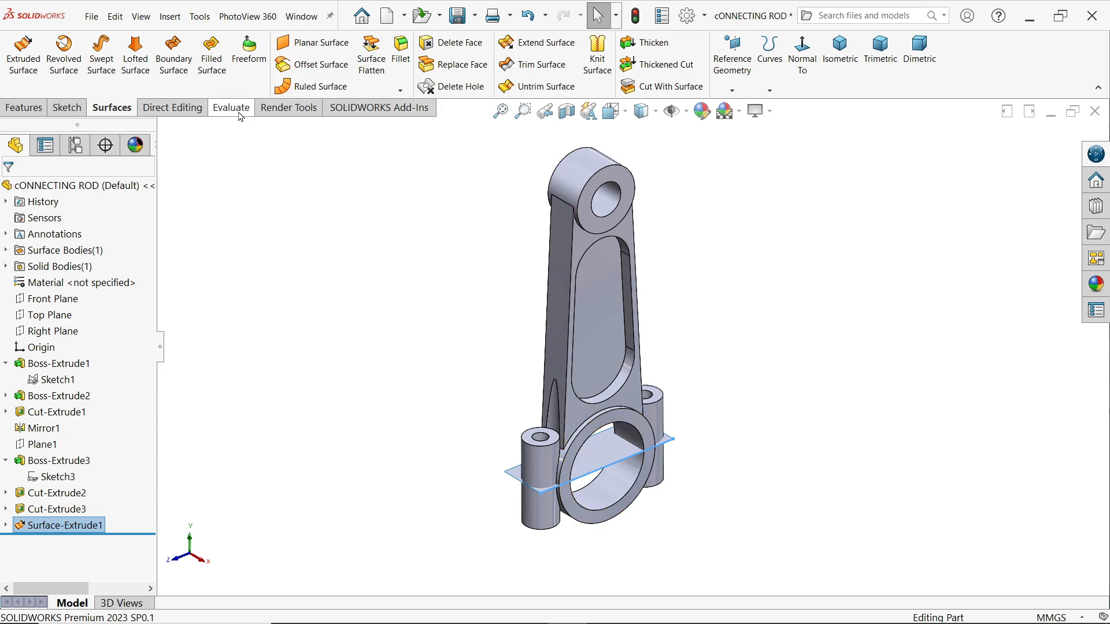
click(172, 114)
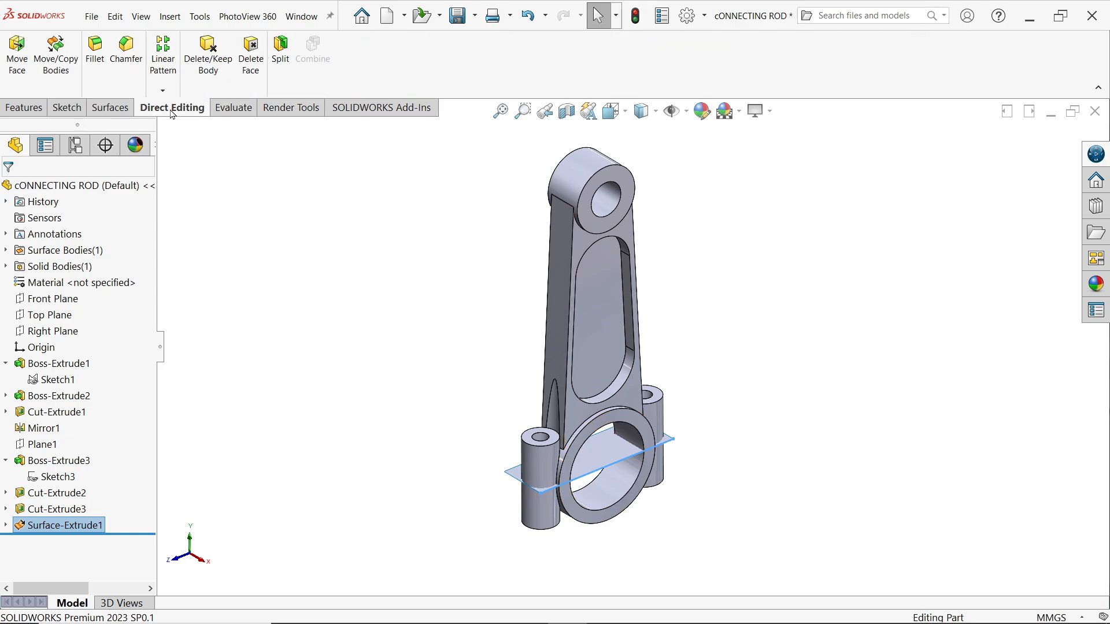
click(282, 64)
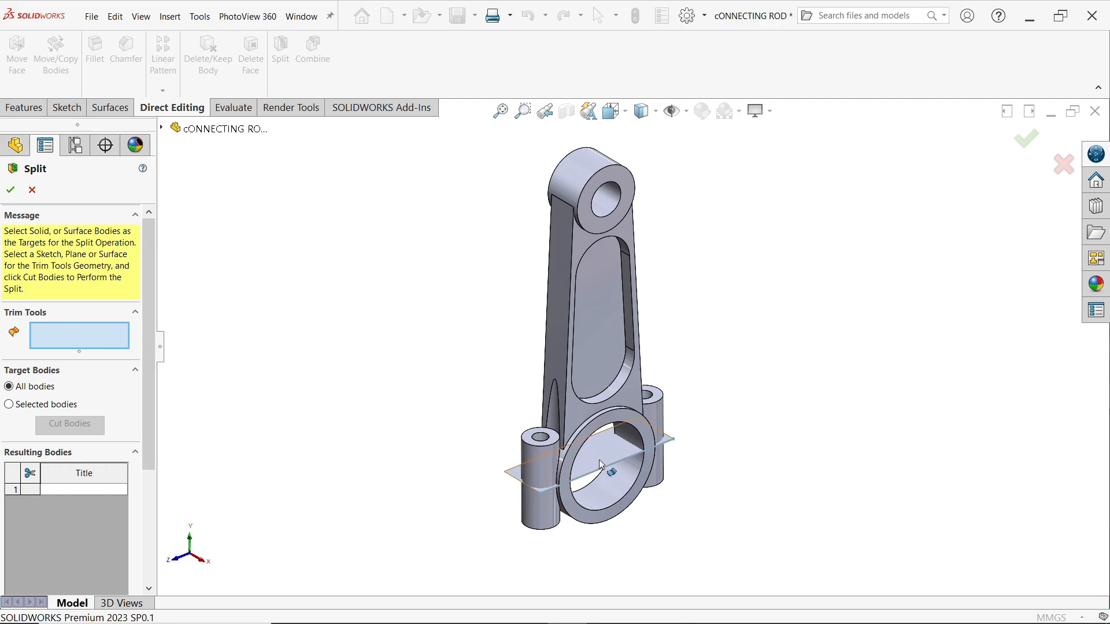
click(601, 465)
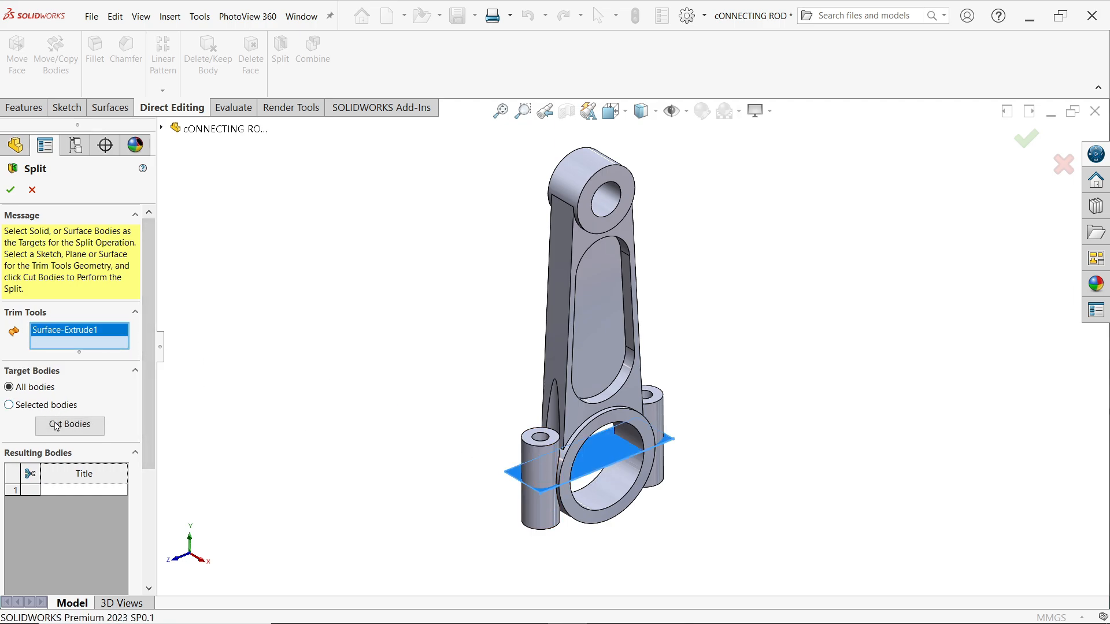
click(78, 431)
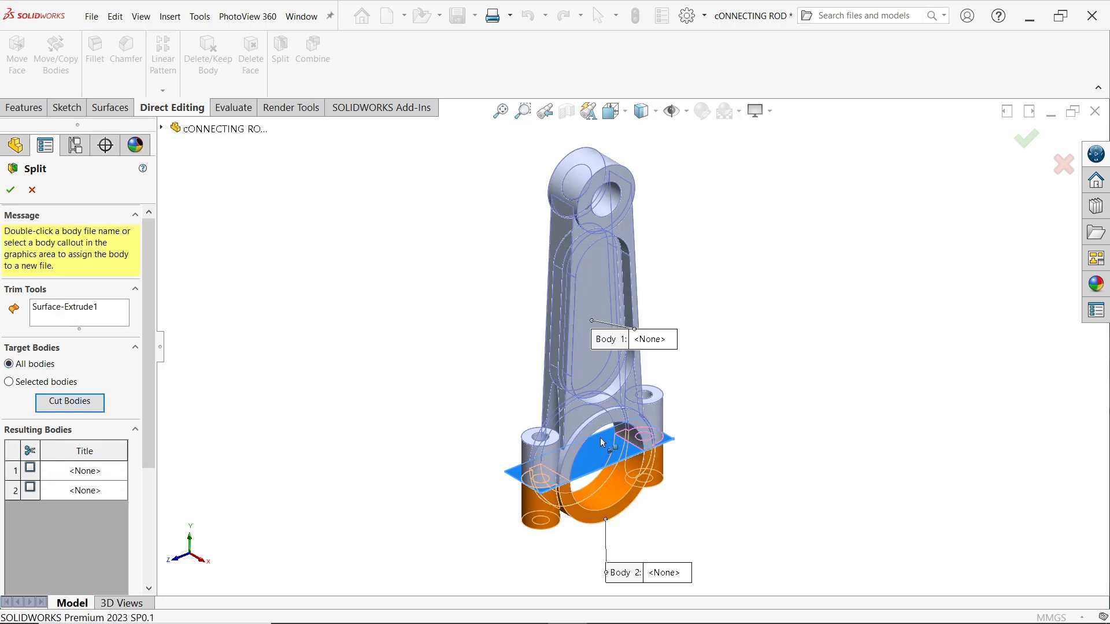
click(30, 469)
click(31, 488)
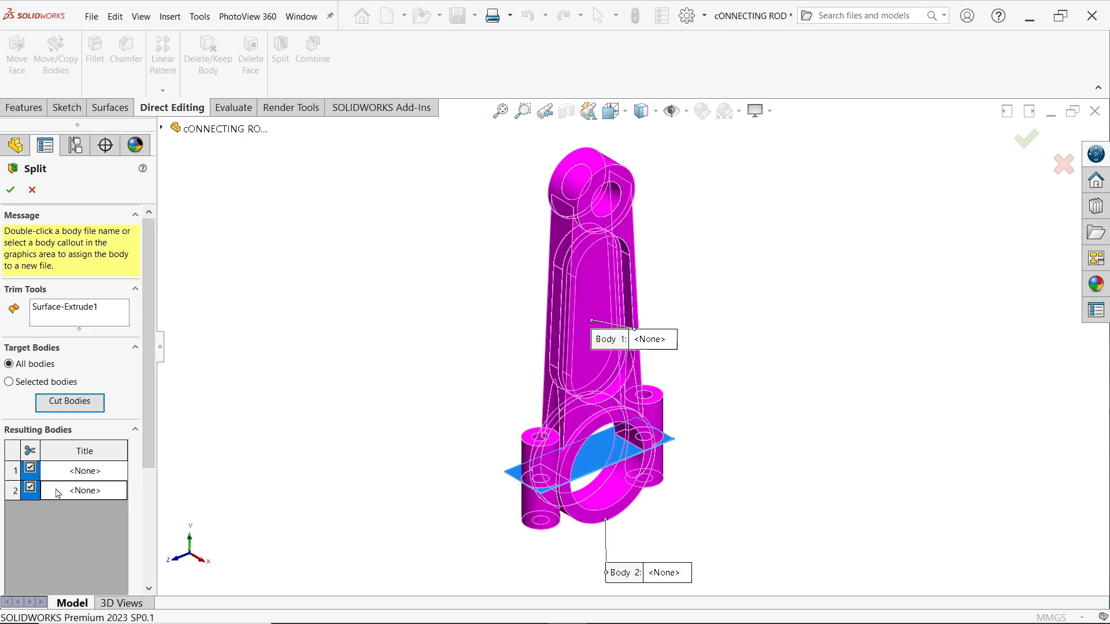
Assign the split bodies to new part files in the CONNECTING ROD folder: ROD for the shank body and CAP for the lower body.
click(83, 473)
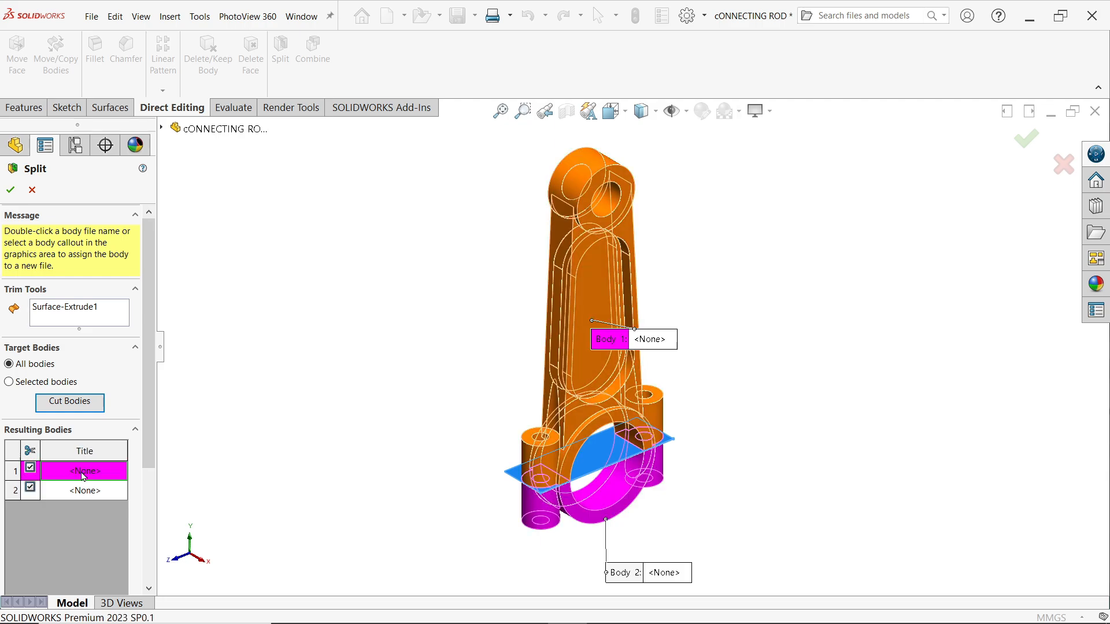
double_click(84, 474)
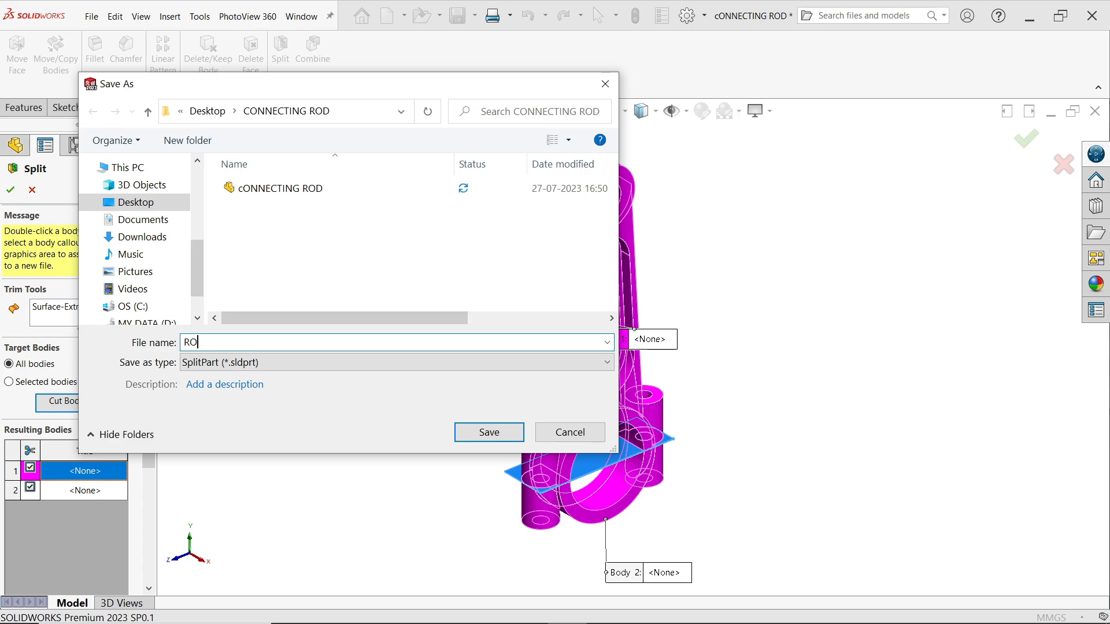
click(459, 438)
double_click(79, 491)
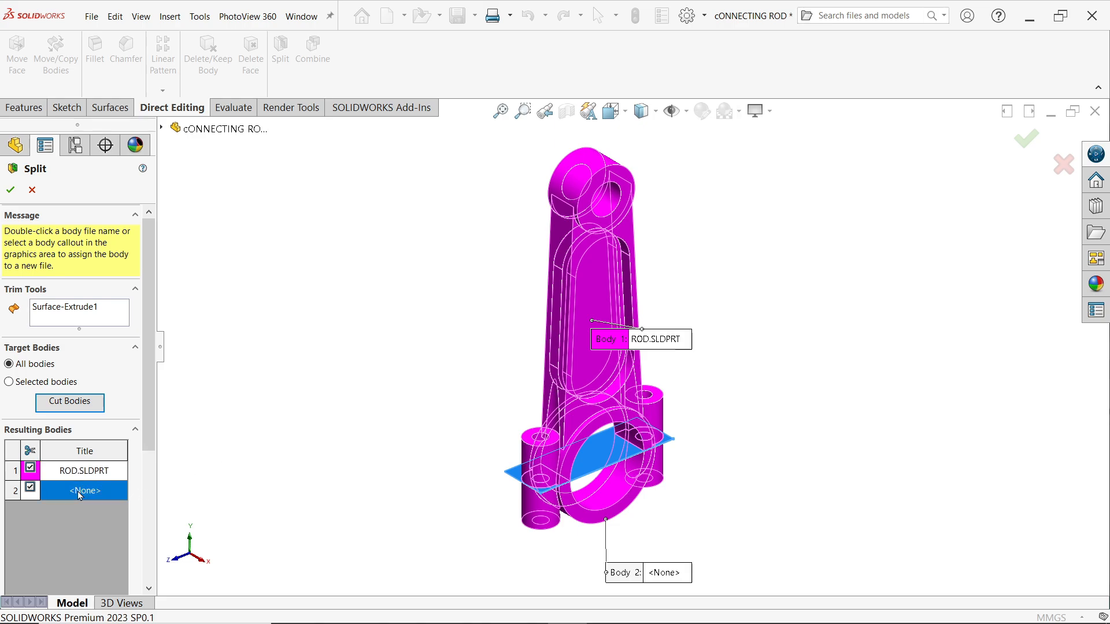
text(CAP)
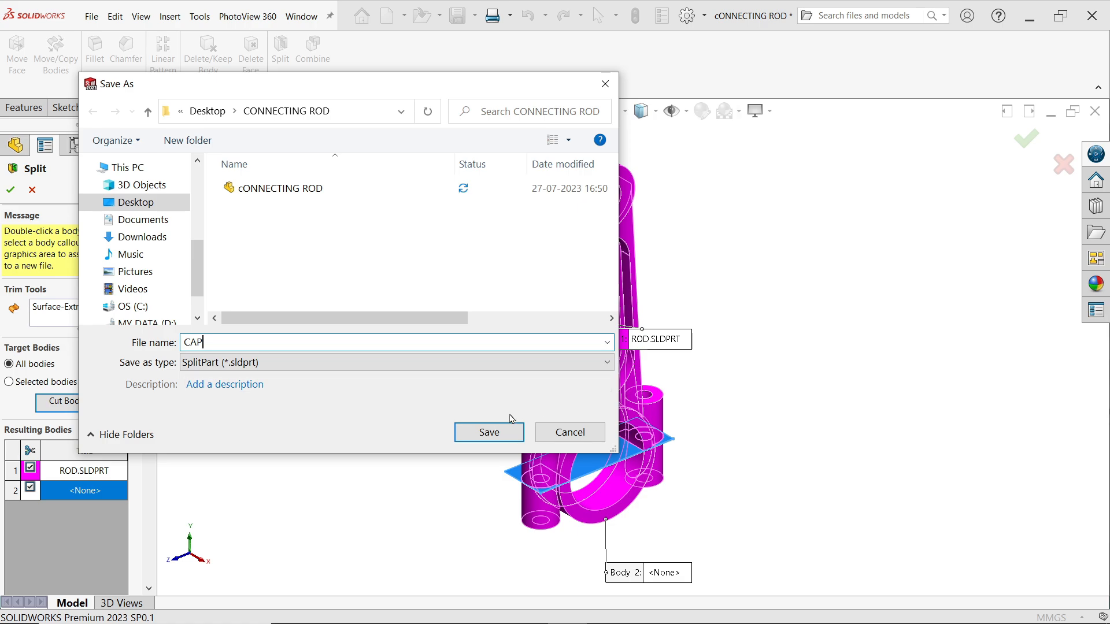
click(482, 434)
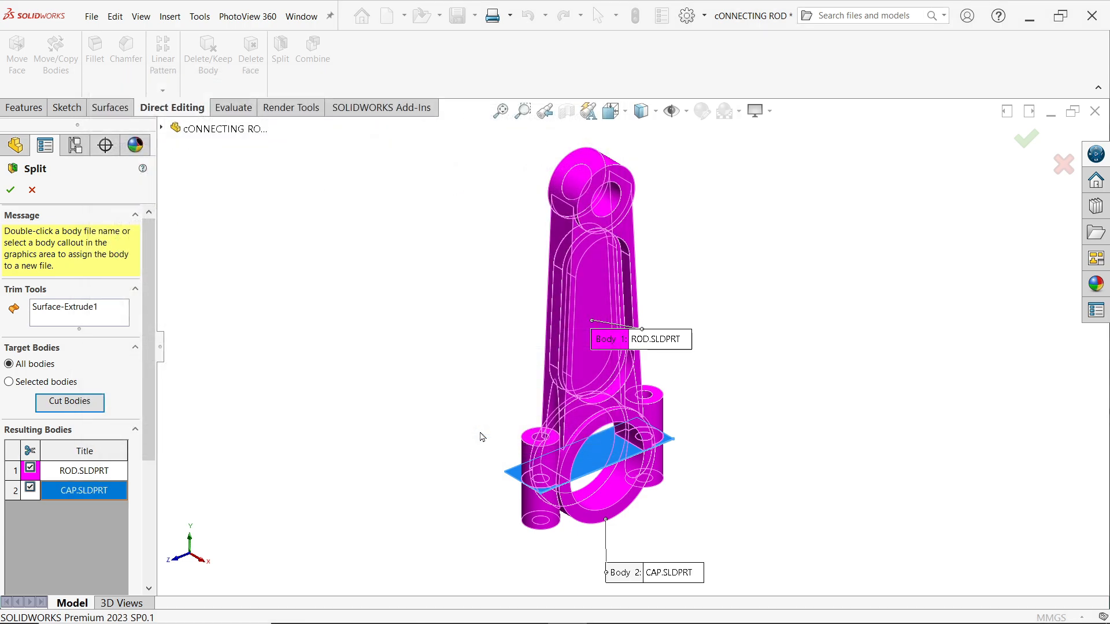
Complete the split and change the units of both derived parts to those of the base part.
click(10, 193)
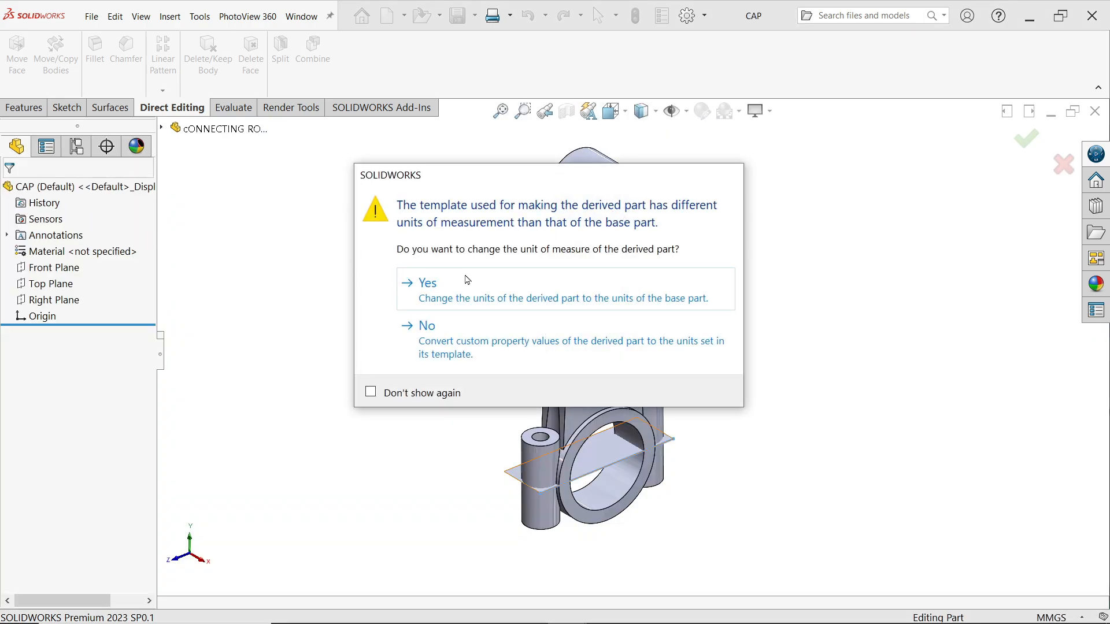
click(457, 299)
click(457, 297)
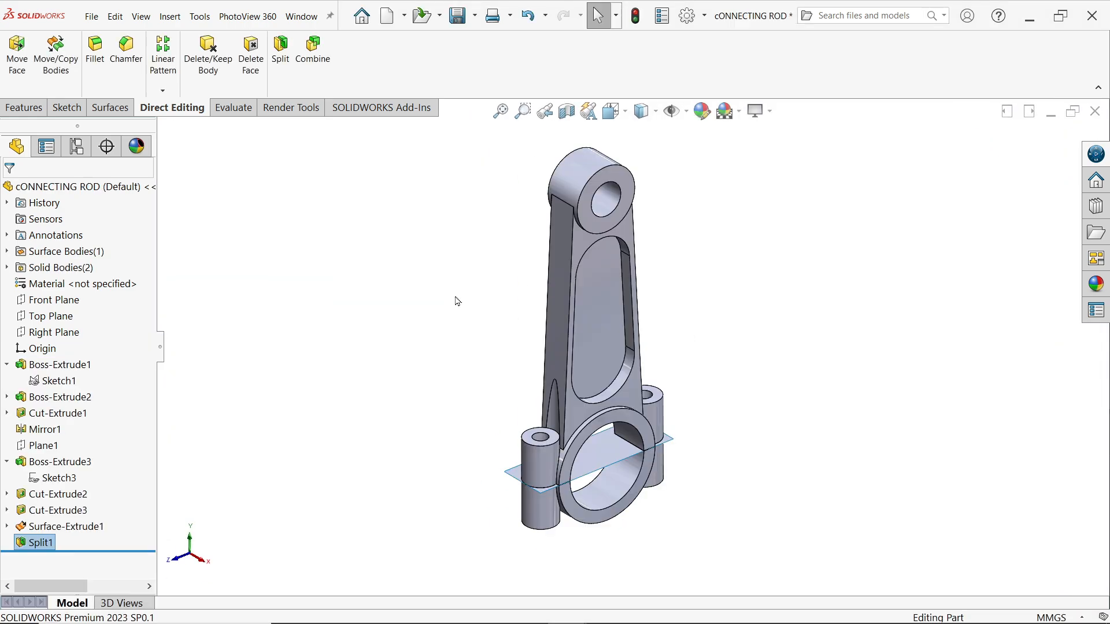
Examine the derived ROD and CAP parts in their own windows, and return to the connecting rod part.
click(301, 16)
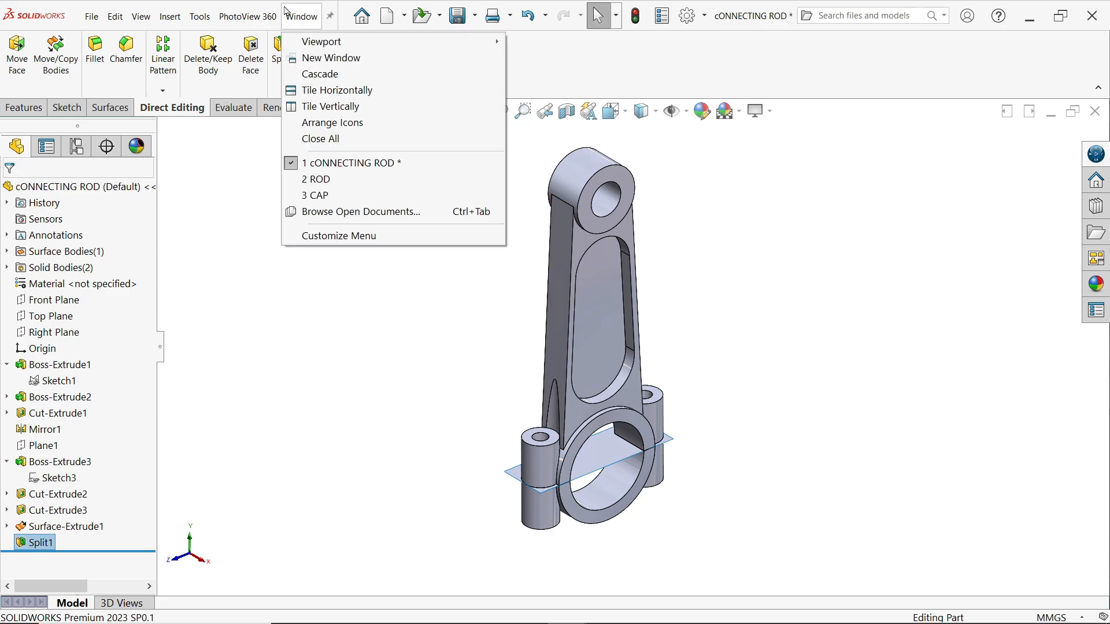
click(321, 180)
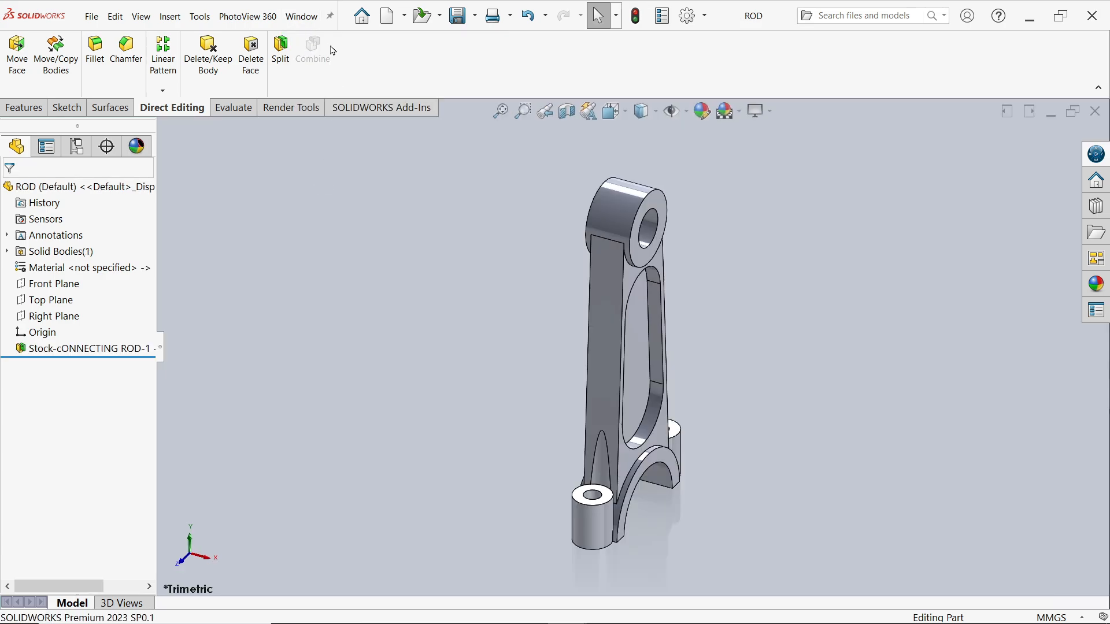
click(305, 21)
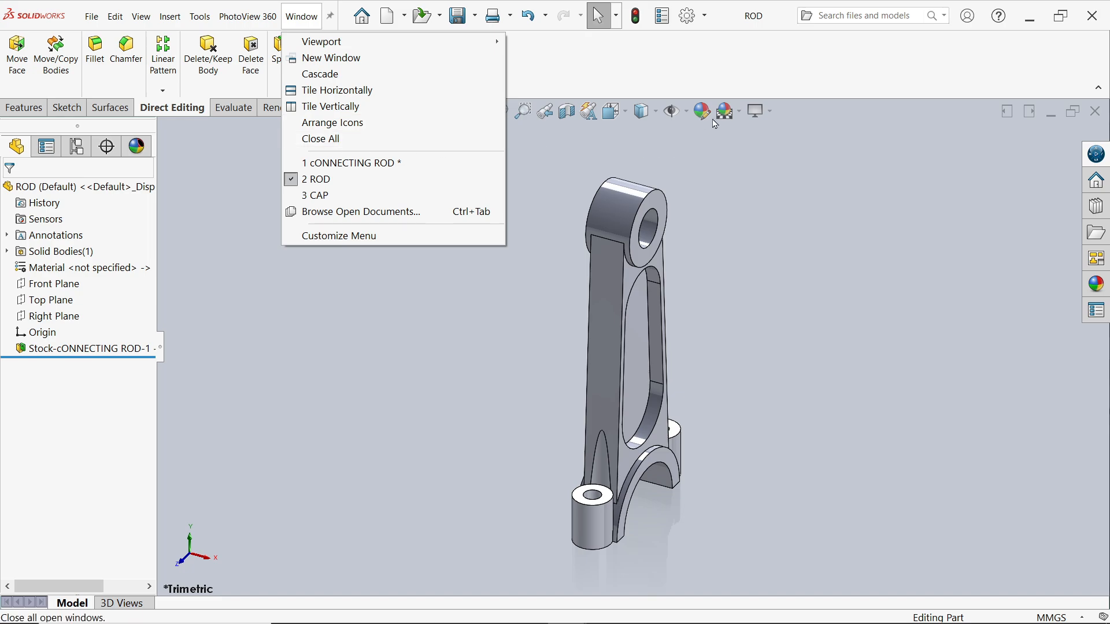
click(698, 148)
mouse_move(740, 172)
middle_down()
mouse_move(644, 148)
mouse_move(731, 170)
middle_up()
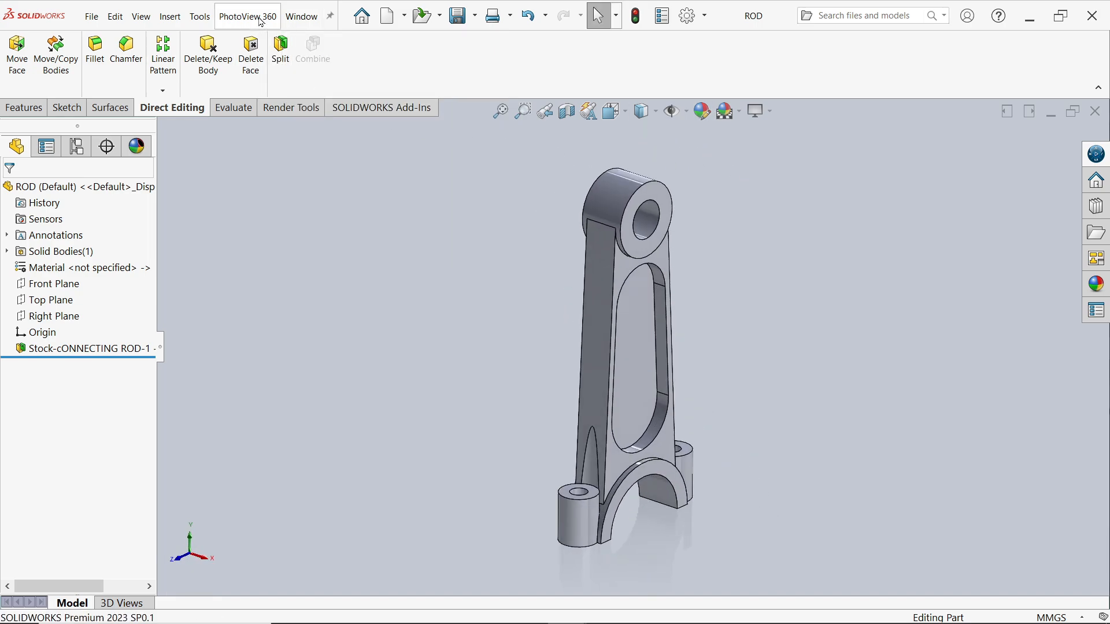
click(302, 19)
click(328, 198)
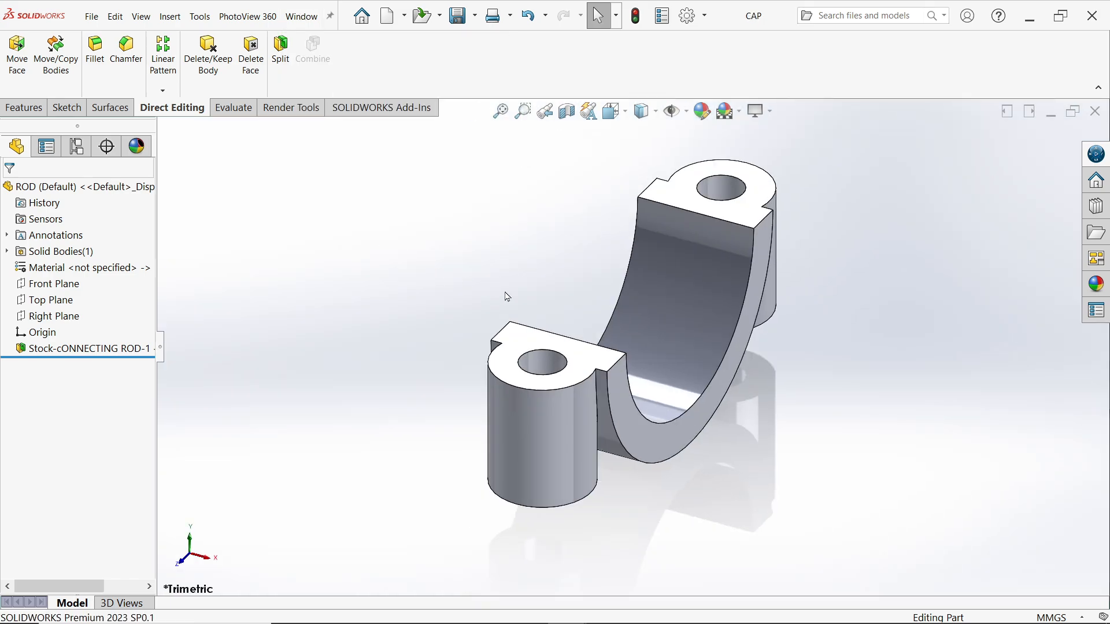
middle_drag(505, 293, 486, 280)
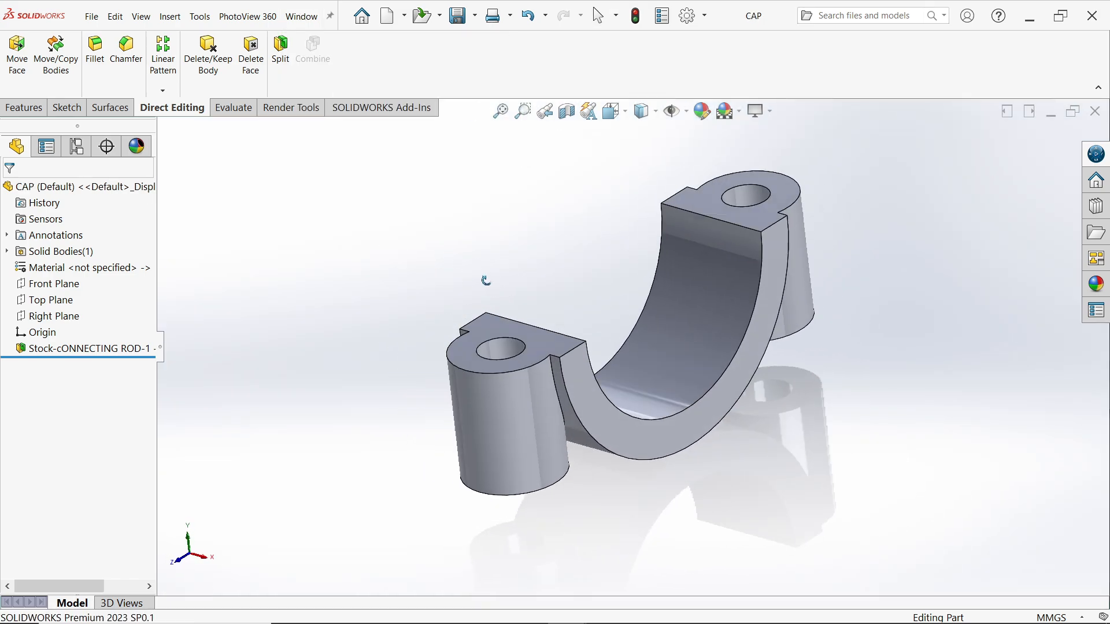
click(301, 16)
click(333, 164)
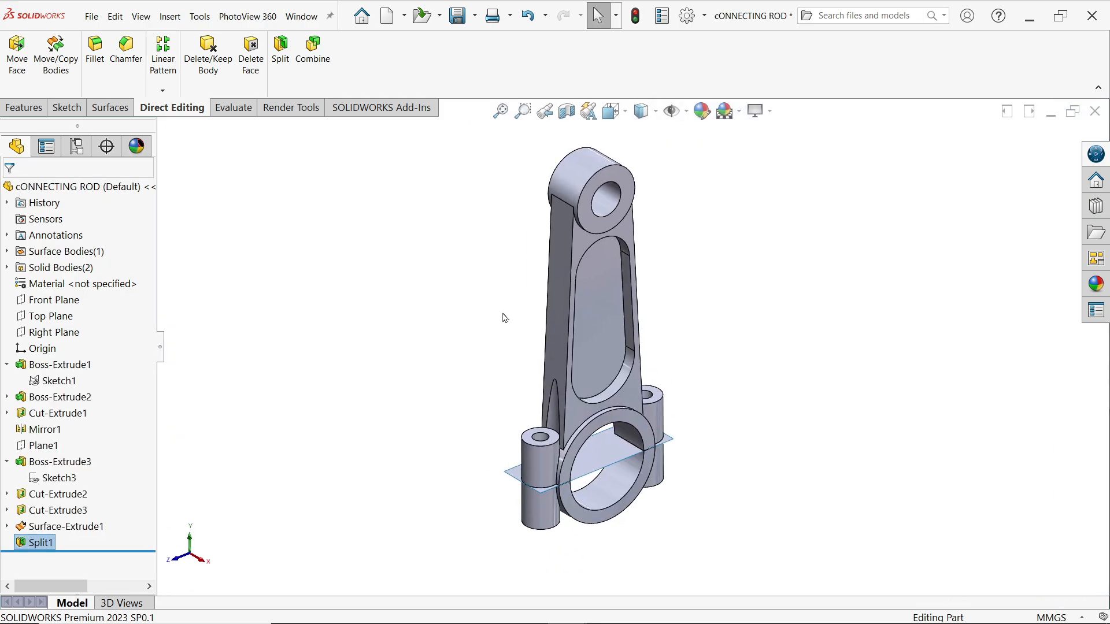
Hide the extruded split surface passing through the large ring.
scroll(592, 467, down, 3)
click(590, 463)
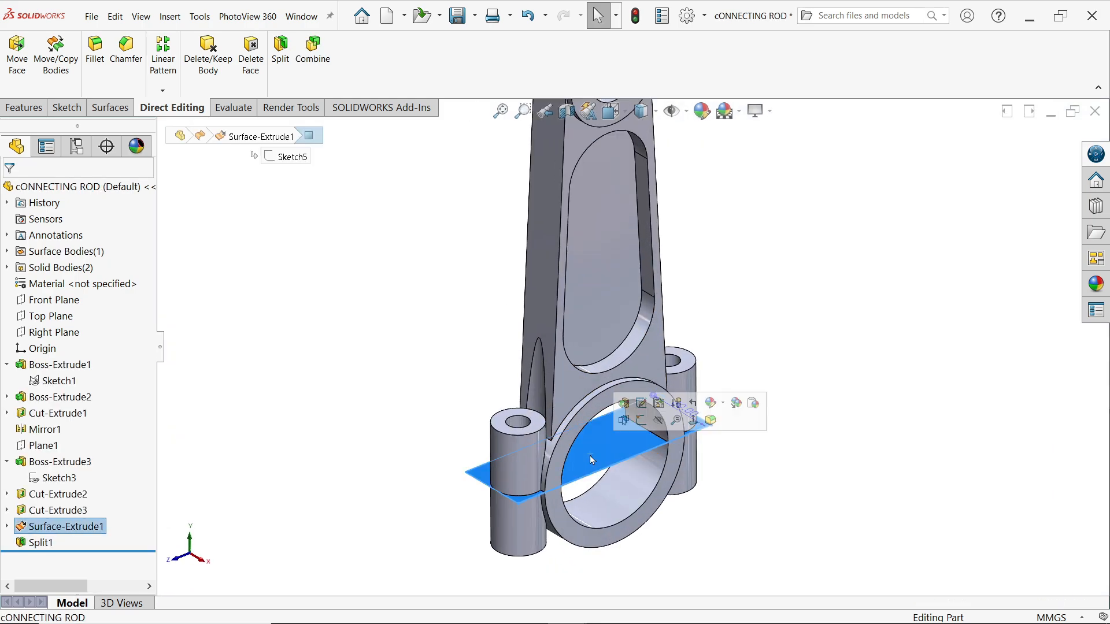
click(659, 421)
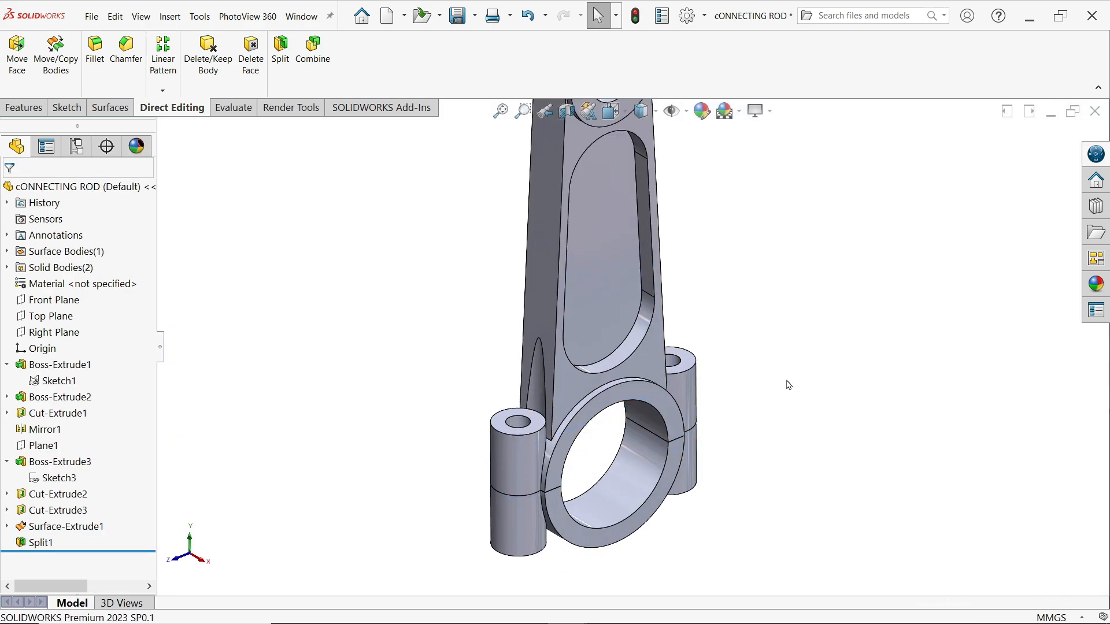
scroll(800, 398, up, 5)
scroll(684, 297, down, 3)
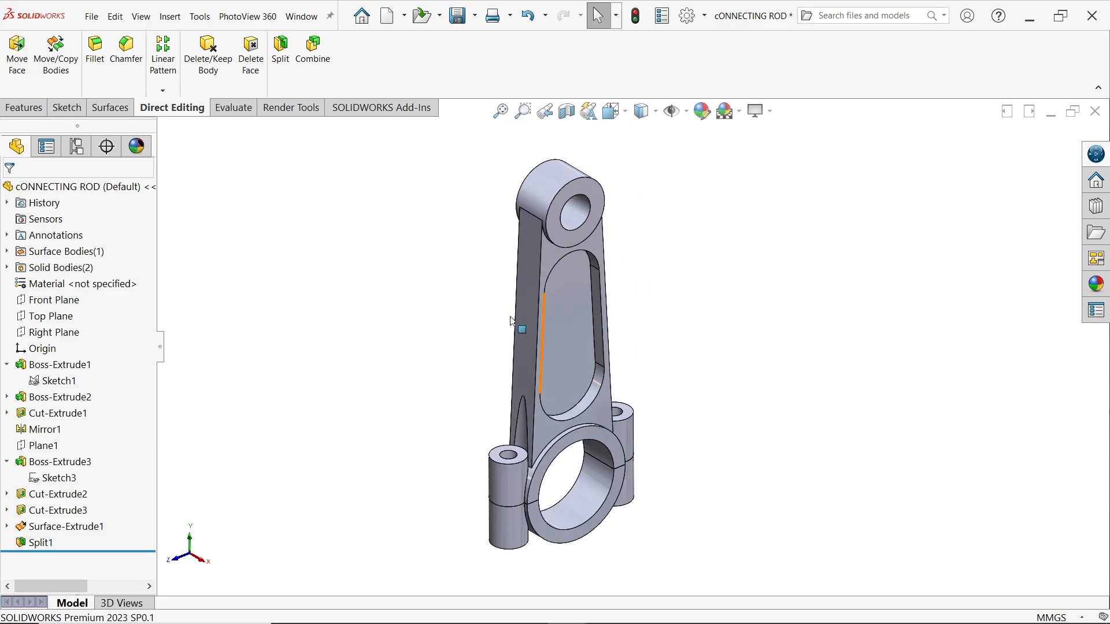
Apply a light blue color with RGB 95, 180, 255 to the whole connecting rod part in all display states.
click(114, 187)
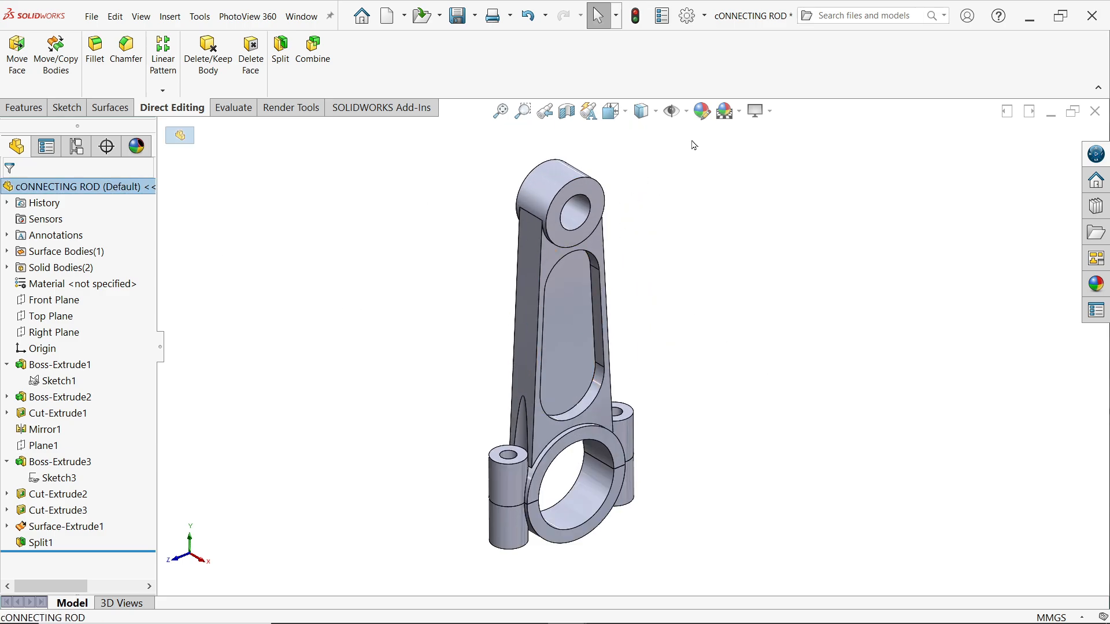
click(703, 111)
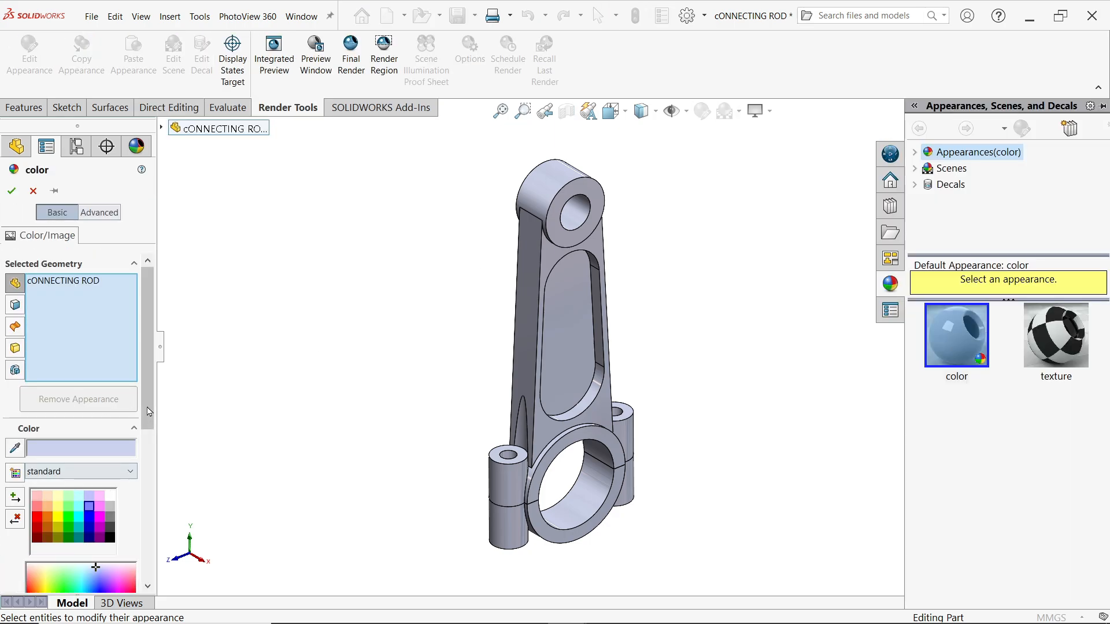
drag(147, 347, 147, 457)
click(90, 401)
drag(65, 441, 2, 440)
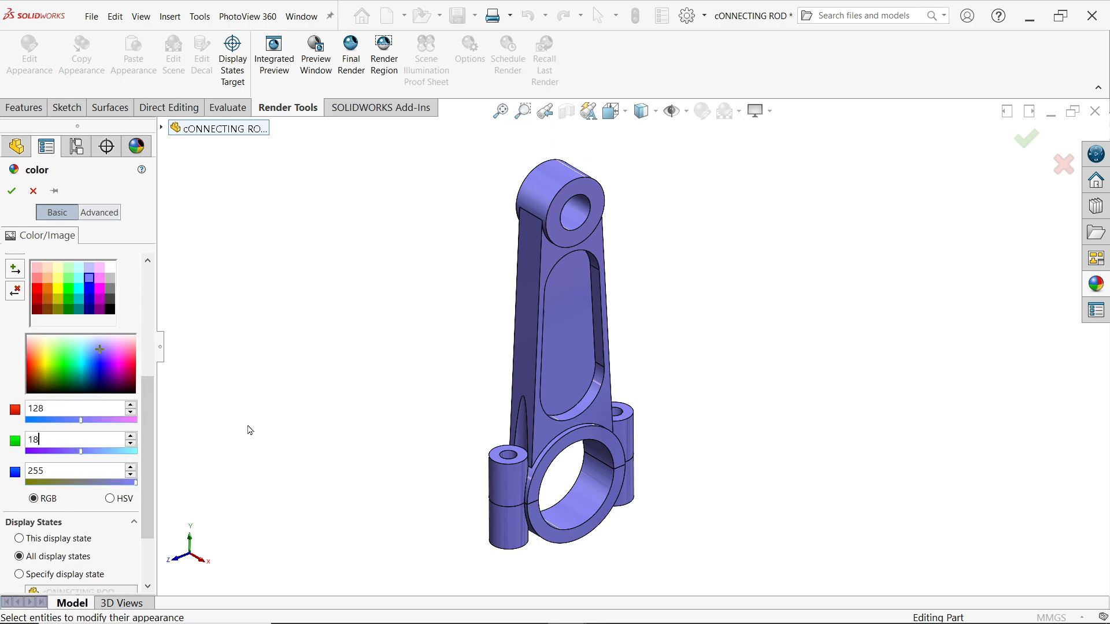
click(201, 416)
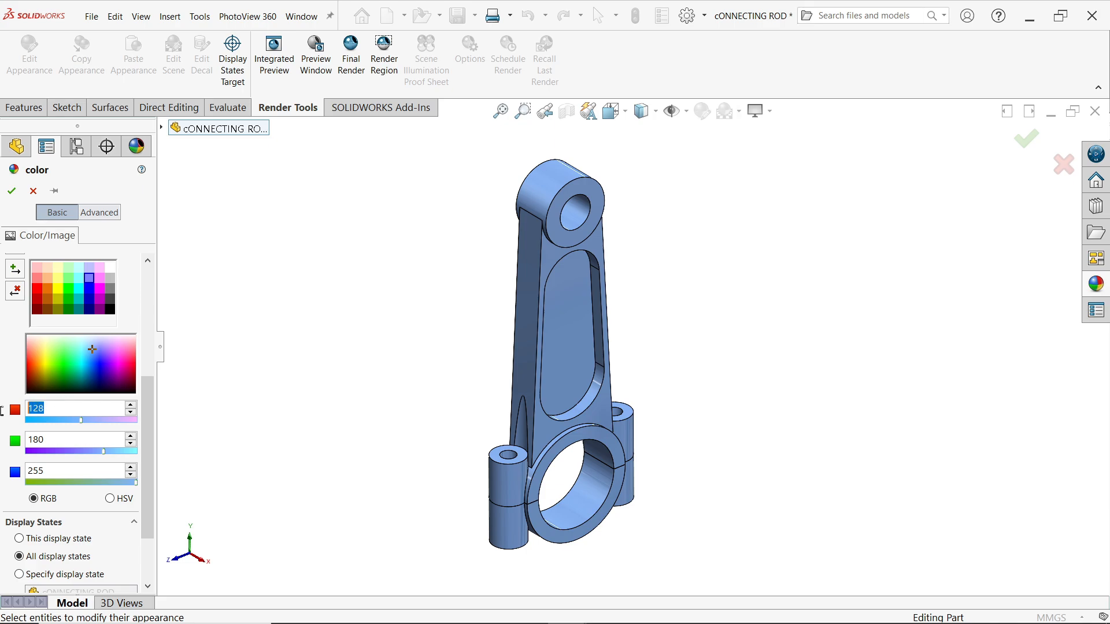
click(321, 390)
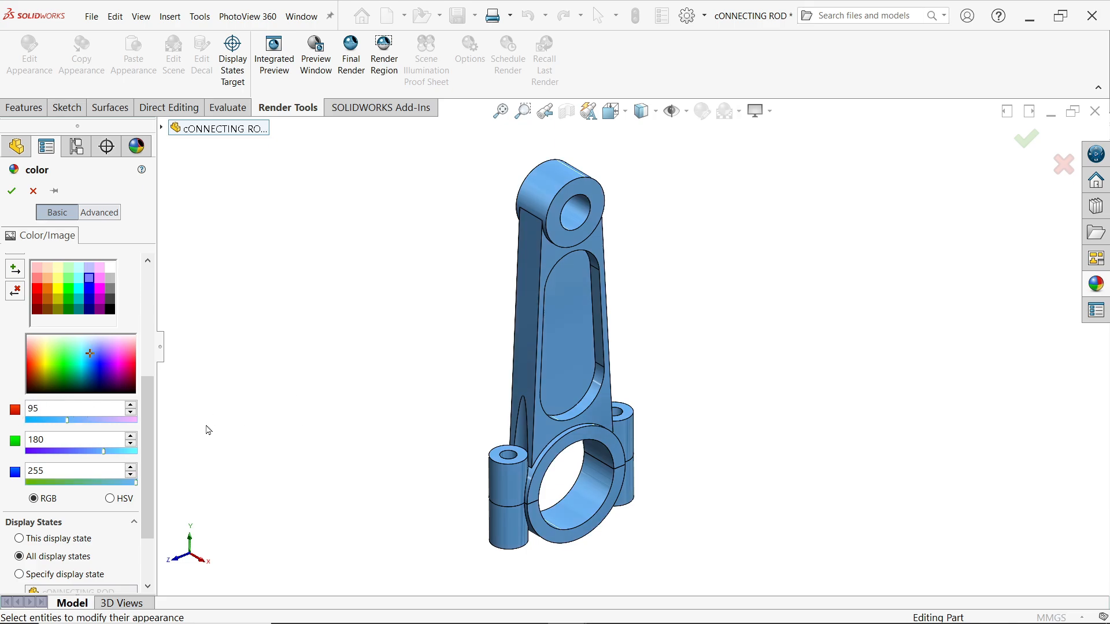
click(11, 191)
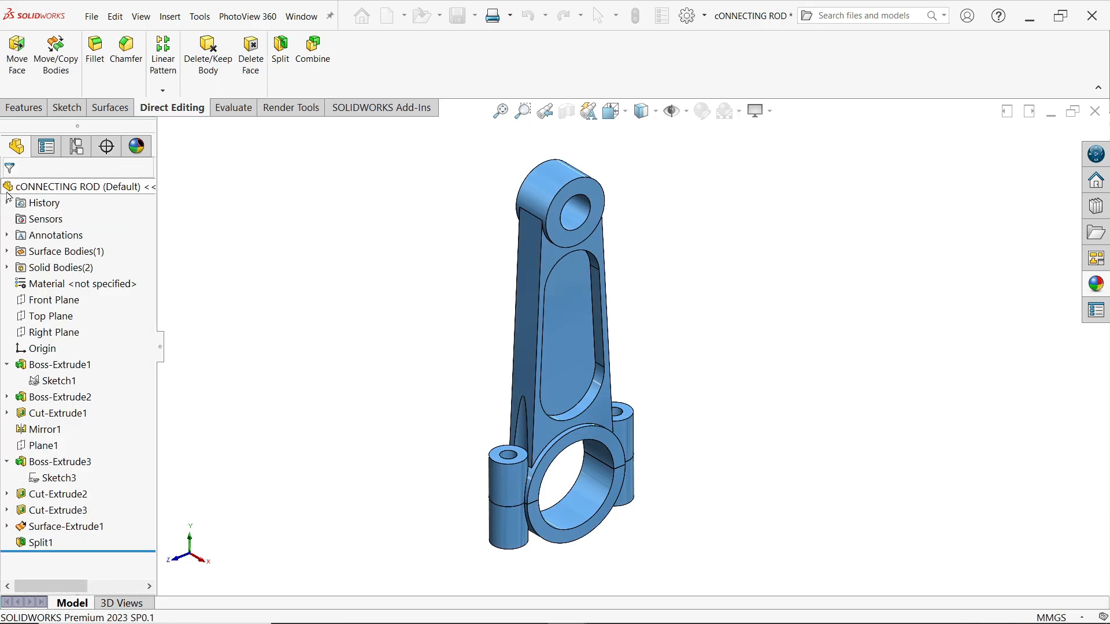
Move the cap body 10 mm along Y without copying, with the direction reversed away from the rod.
scroll(578, 405, down, 2)
mouse_move(608, 426)
middle_down()
mouse_move(586, 417)
mouse_move(600, 406)
middle_up()
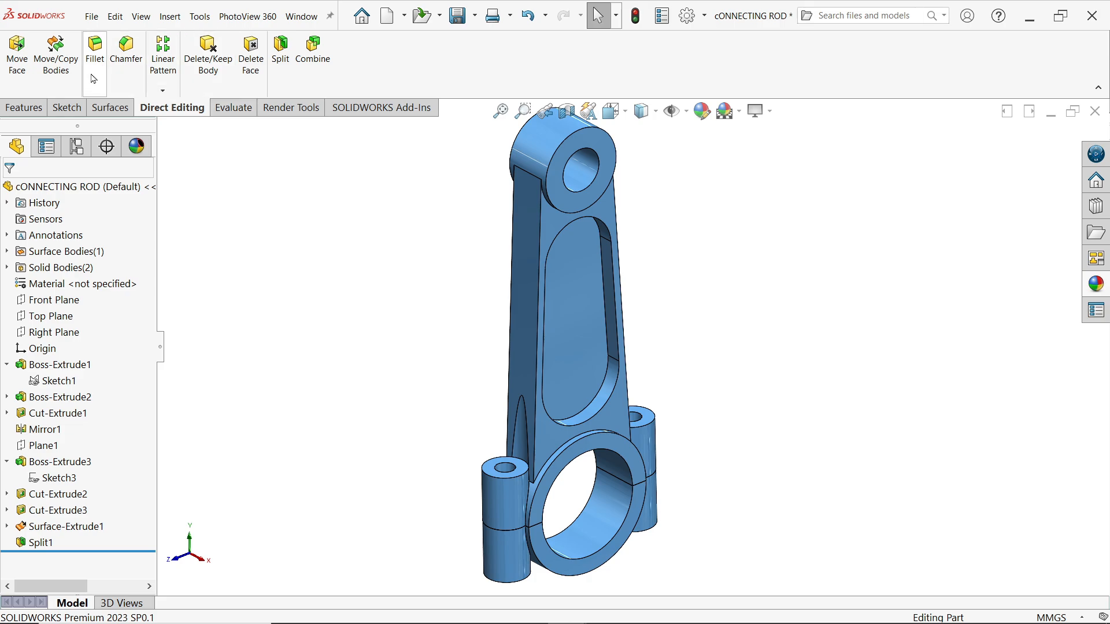
click(71, 78)
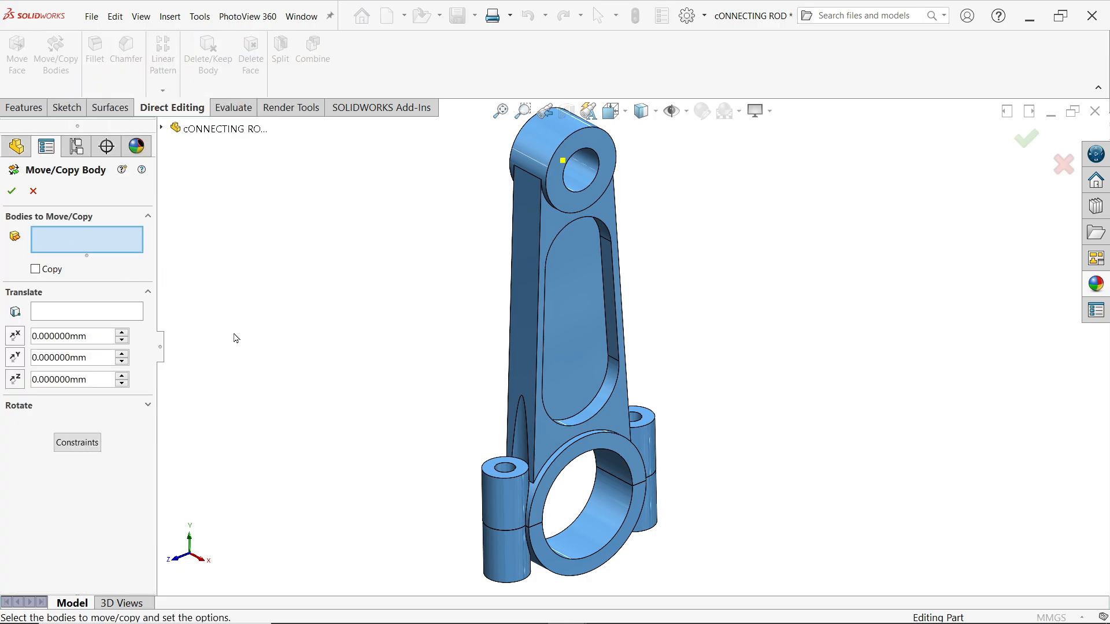
click(516, 554)
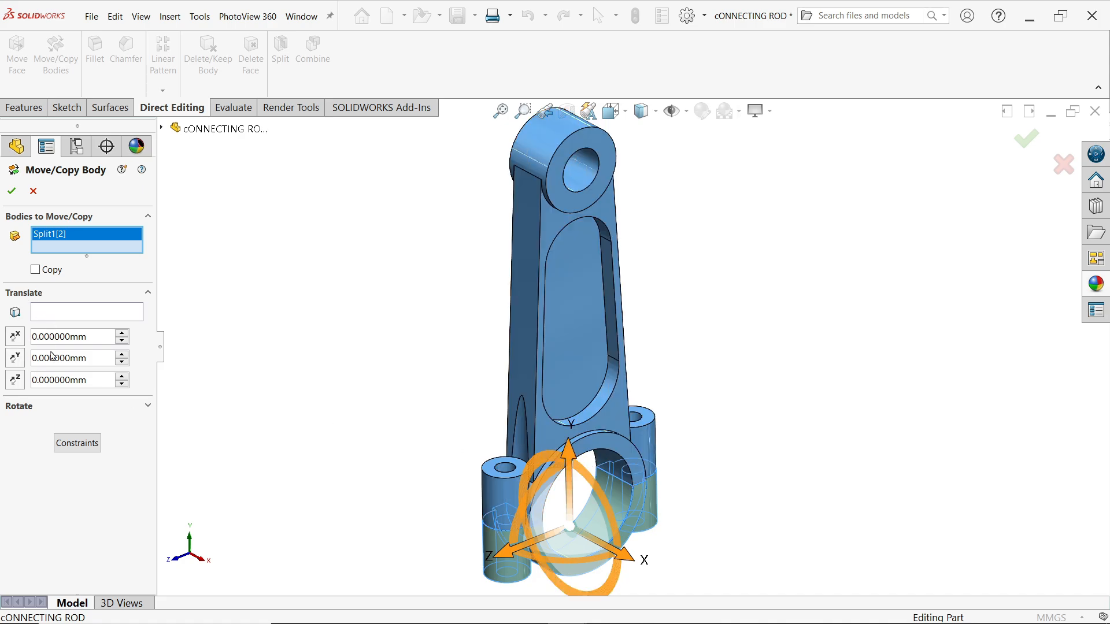
drag(78, 360, 47, 358)
text(10)
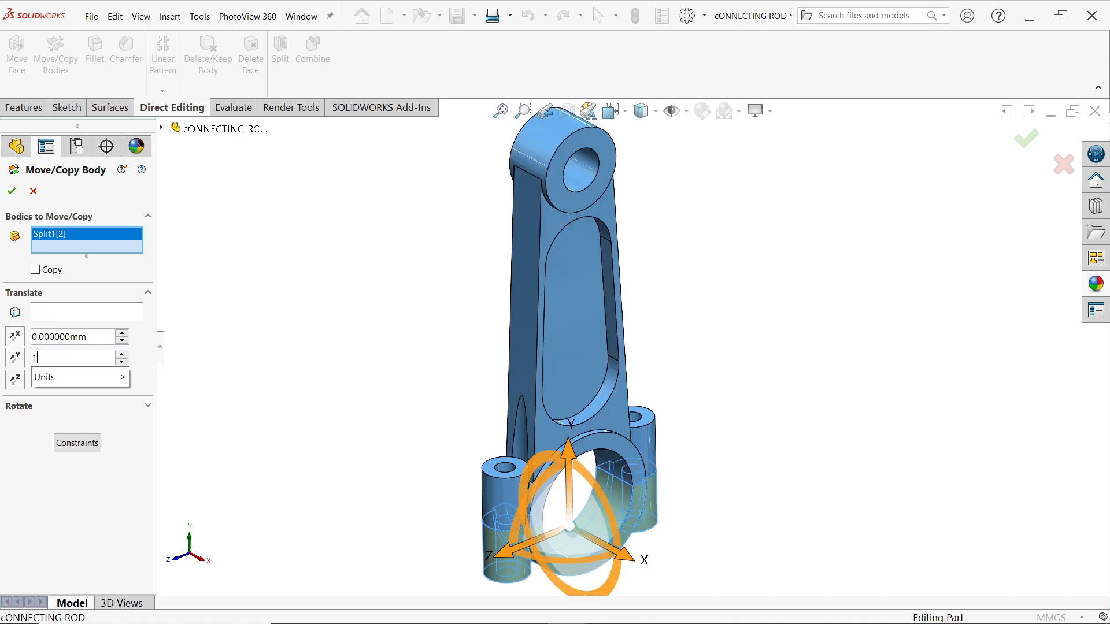
key(Return)
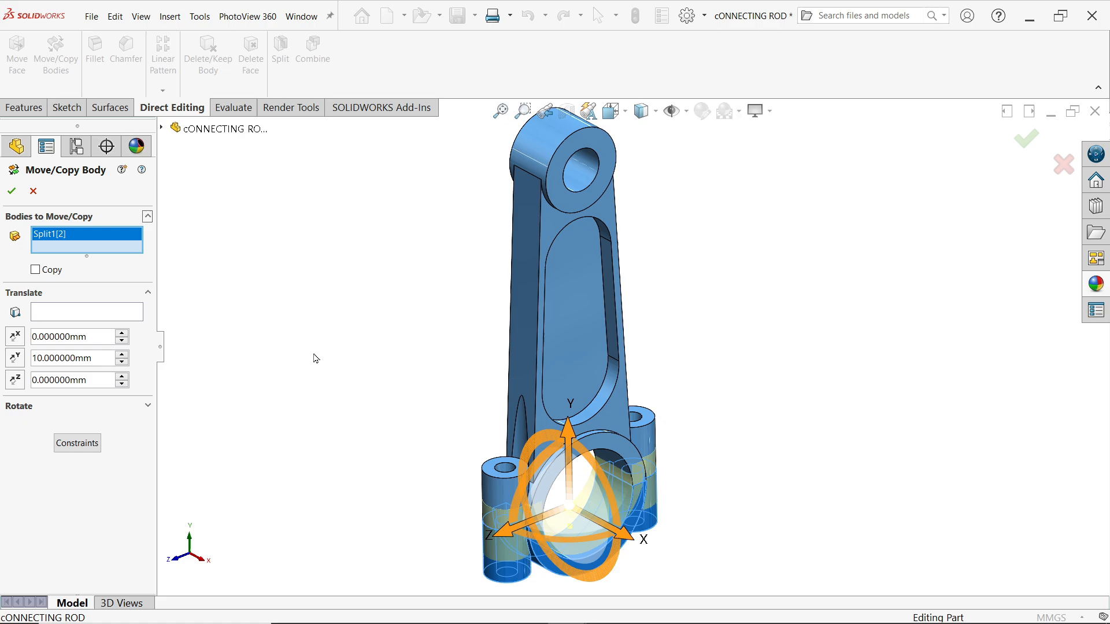
click(16, 358)
scroll(670, 495, down, 5)
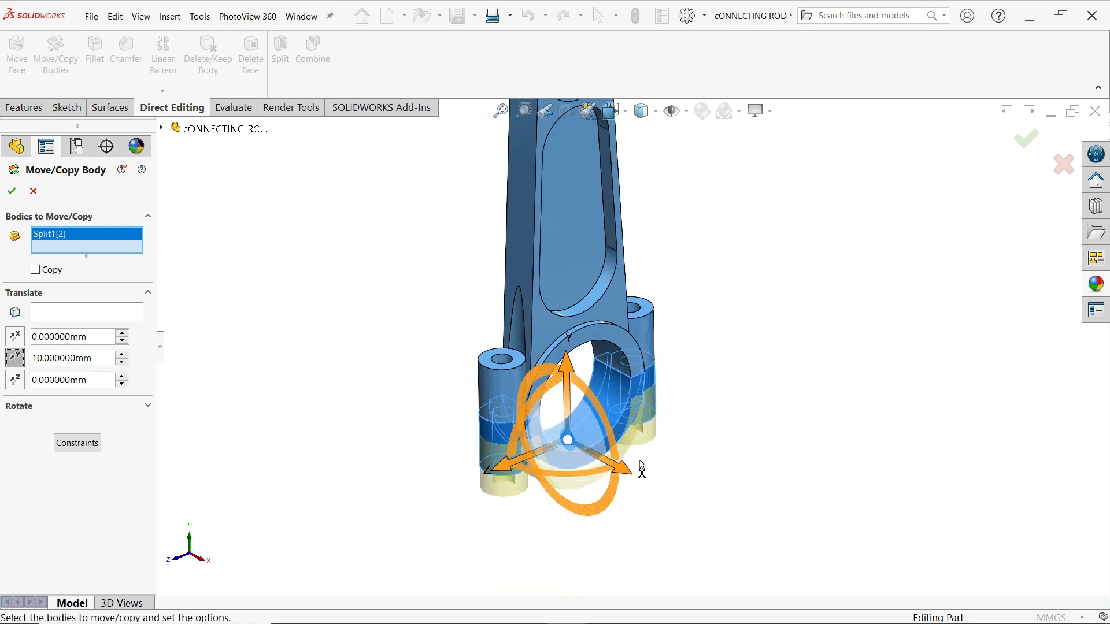
mouse_move(718, 389)
middle_down()
mouse_move(666, 354)
mouse_move(718, 391)
middle_up()
click(12, 191)
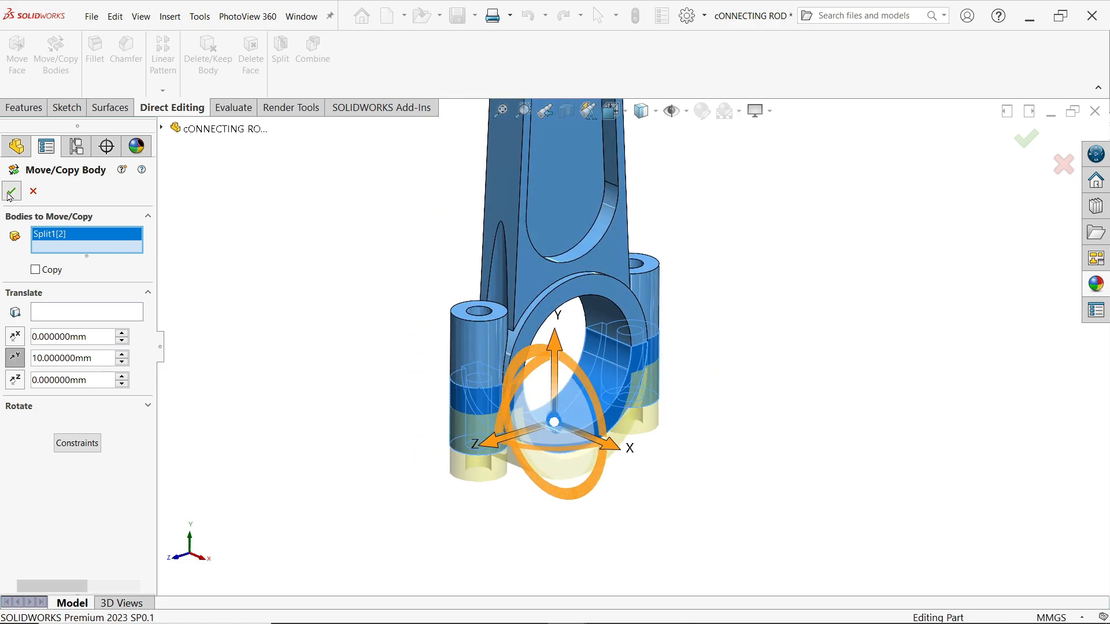
Show the model in isometric view and examine the separated rod and cap.
middle_drag(251, 332, 439, 397)
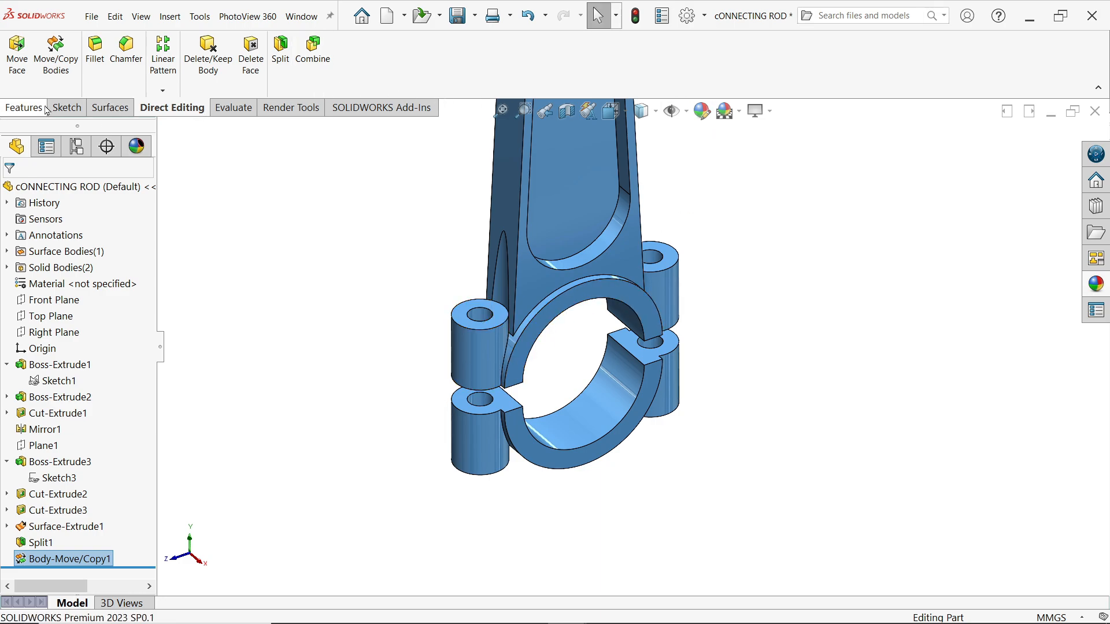
click(24, 107)
click(739, 64)
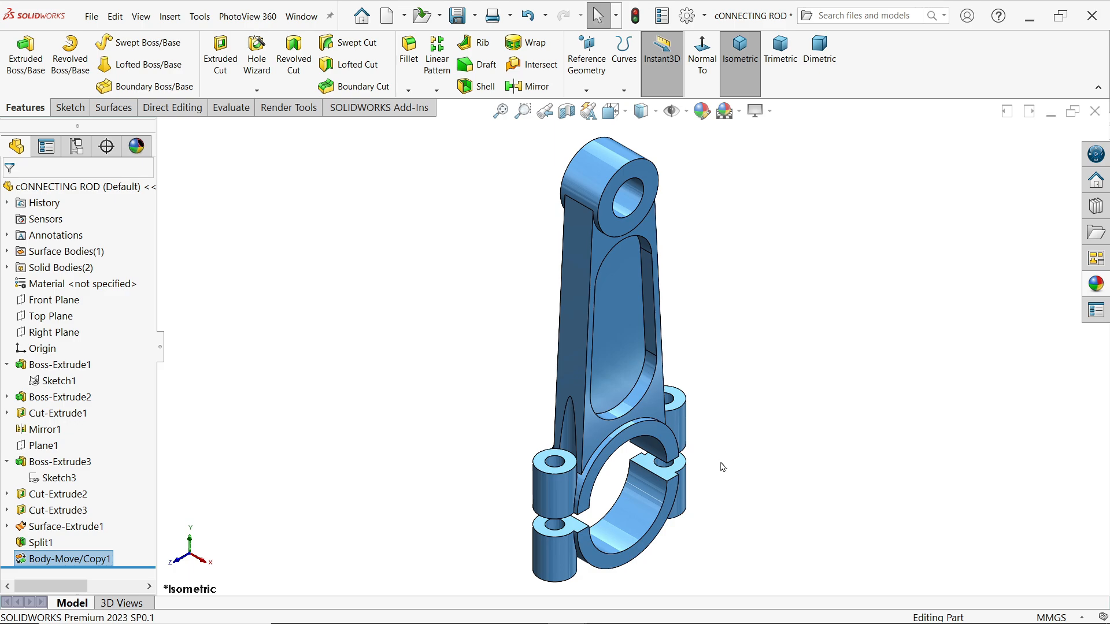
middle_drag(725, 479, 665, 485)
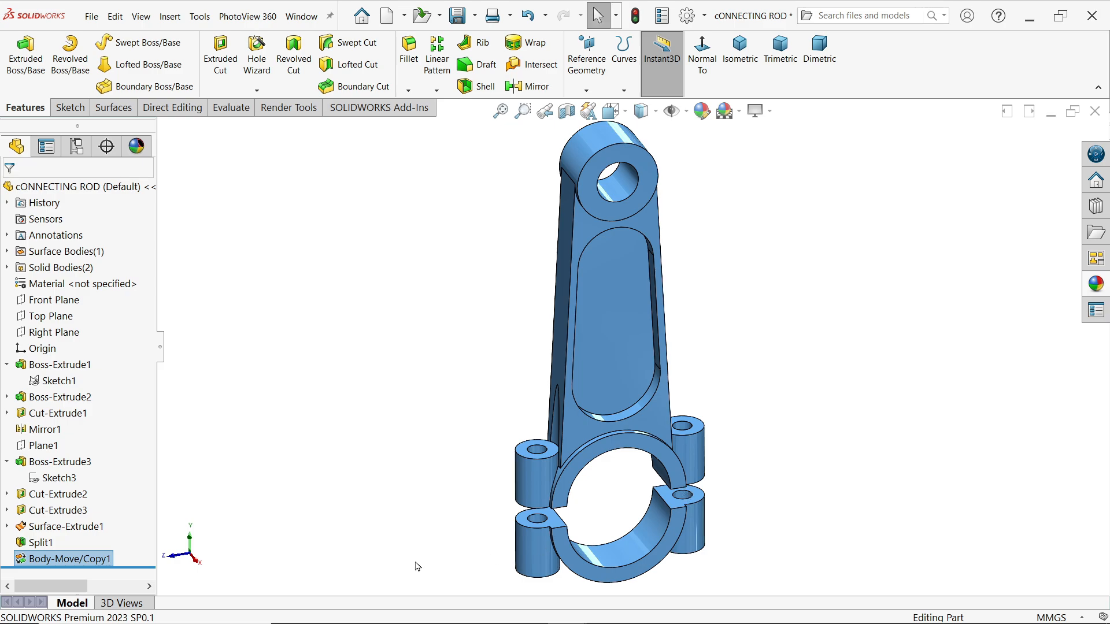